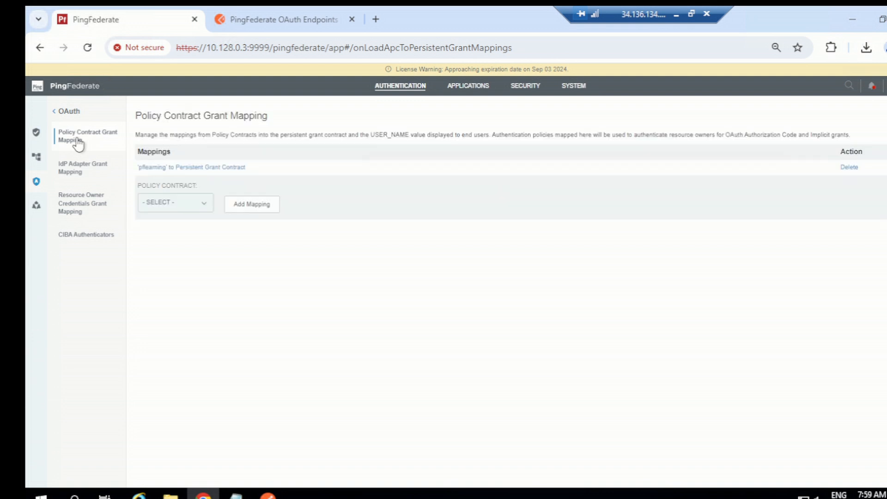
{"action": "left_click", "coordinate": [190, 168]}
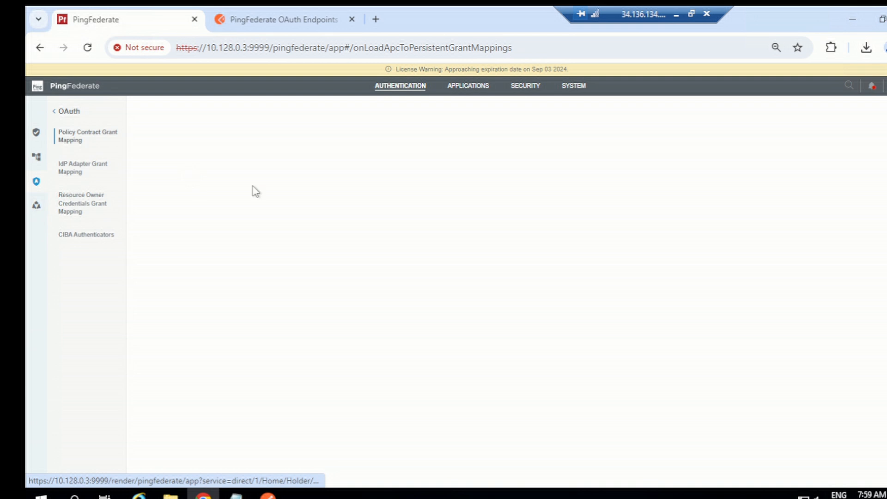
{"action": "left_click", "coordinate": [468, 85]}
{"action": "left_click", "coordinate": [69, 161]}
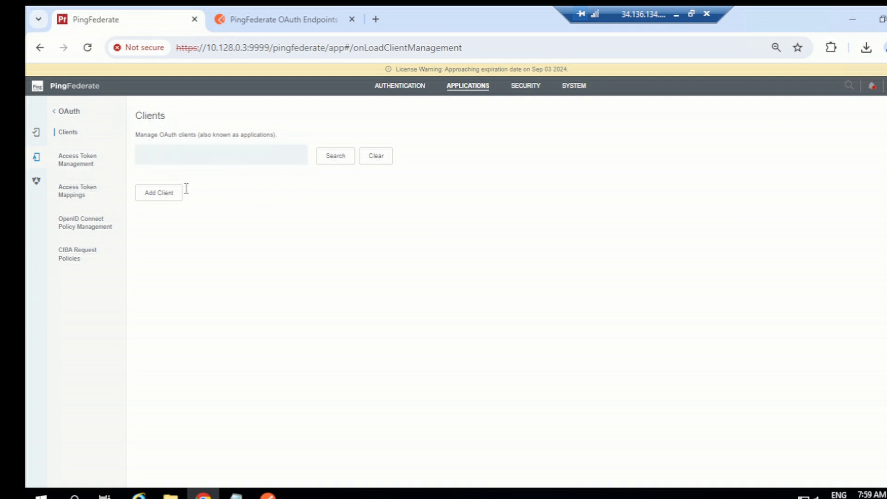
{"action": "left_click", "coordinate": [171, 198]}
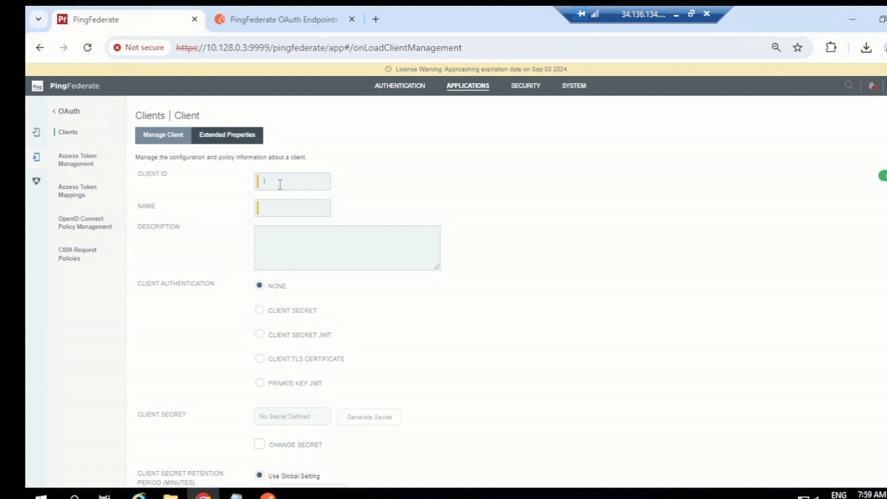
- Open the policy3extendedpropertyas authentication policy and examine its selector and fragment branches
{"action": "left_click", "coordinate": [404, 89]}
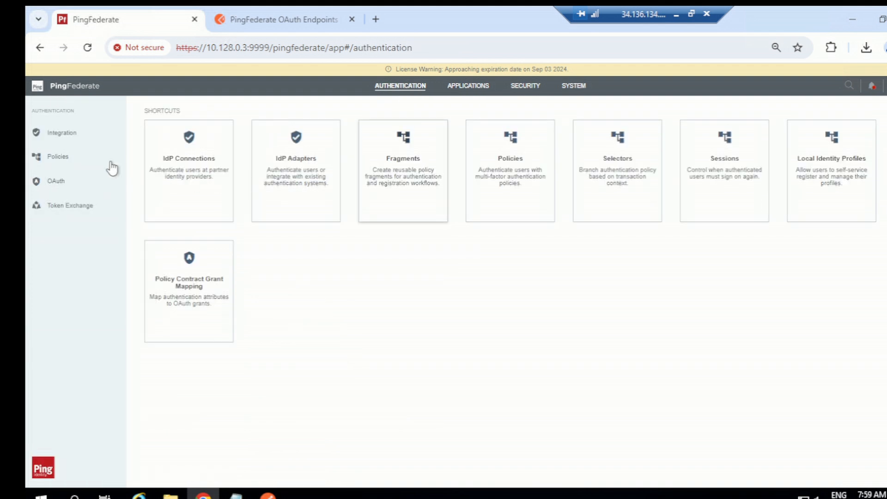
{"action": "left_click", "coordinate": [62, 157]}
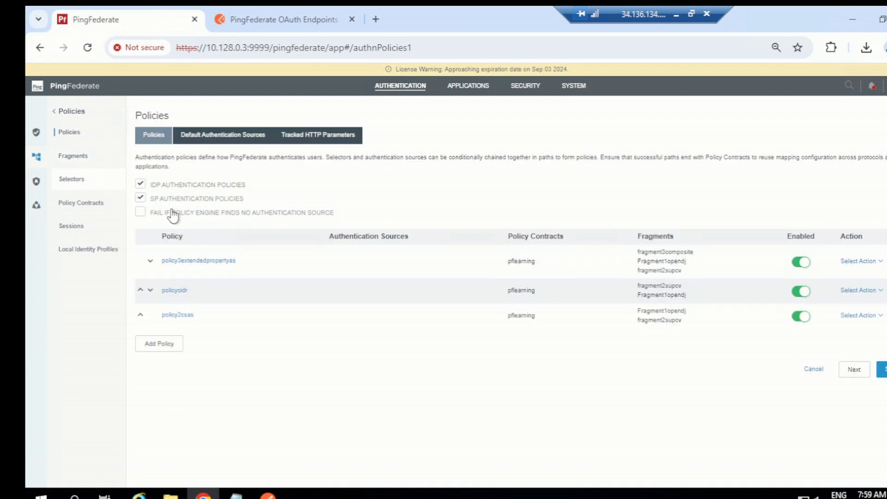
{"action": "left_click", "coordinate": [201, 267]}
{"action": "scroll", "coordinate": [227, 369], "scroll_direction": "down", "scroll_amount": 2}
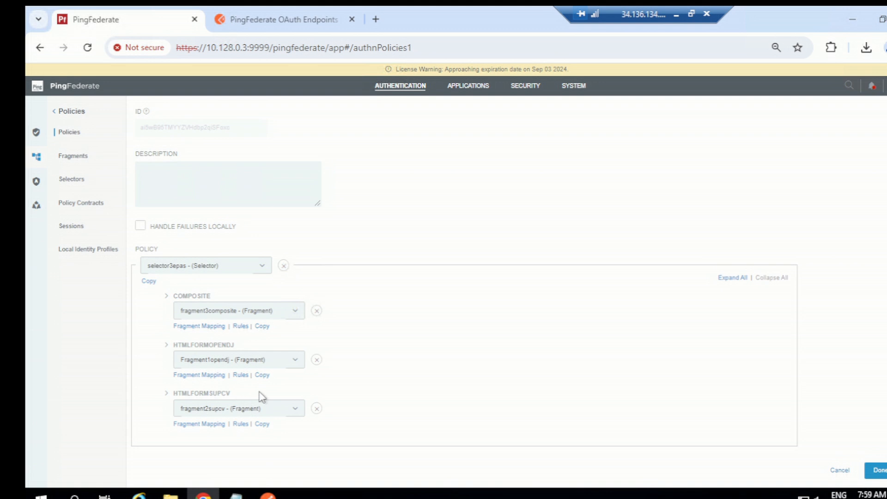
- Copy the htmlformopendj result value from the selector3epas authentication selector into the Notepad notes on a new line
{"action": "left_click", "coordinate": [413, 91]}
{"action": "left_click", "coordinate": [609, 168]}
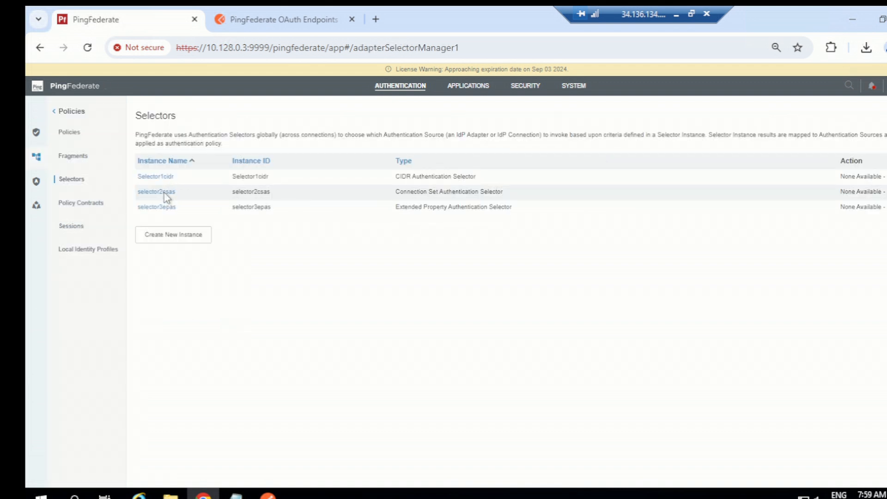
{"action": "left_click", "coordinate": [165, 208]}
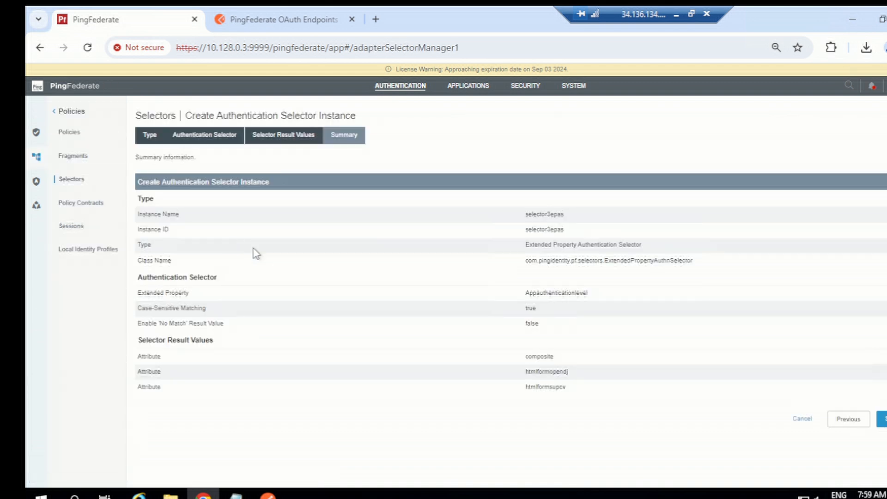
{"action": "double_click", "coordinate": [539, 374]}
{"action": "key", "text": "ctrl+c"}
{"action": "left_click", "coordinate": [237, 494]}
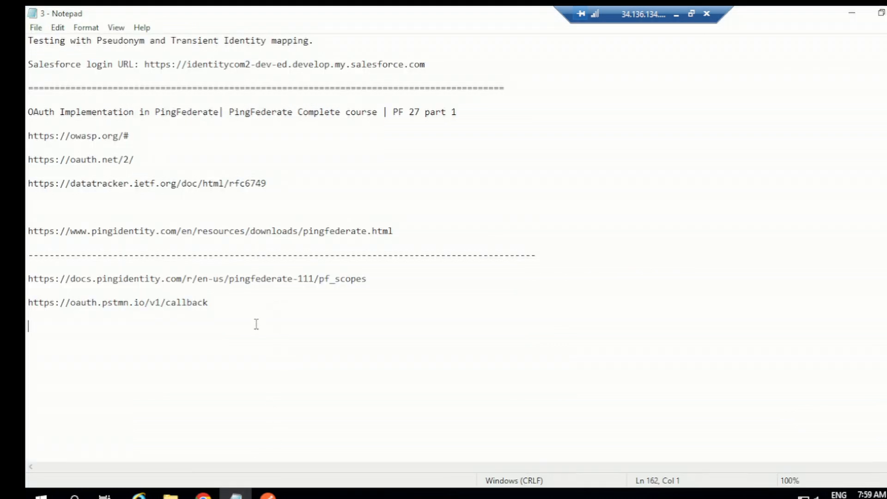
{"action": "key", "text": "Return"}
{"action": "key", "text": "ctrl+v"}
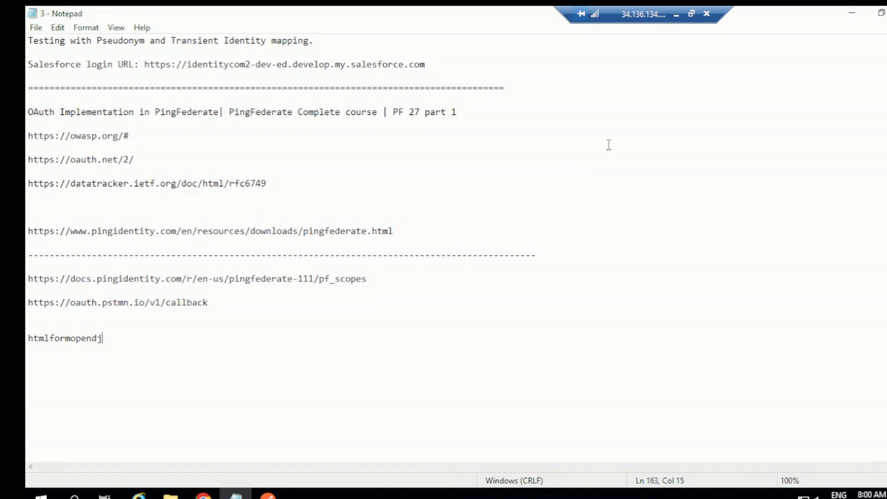
{"action": "left_click", "coordinate": [855, 17]}
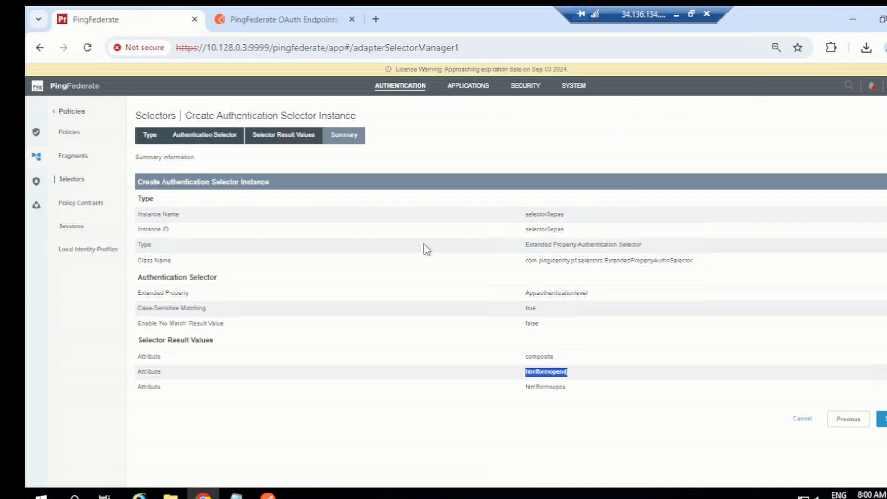
- Start a new OAuth client with authcodeflow as both its client ID and its name
{"action": "left_click", "coordinate": [434, 139]}
{"action": "left_click", "coordinate": [459, 92]}
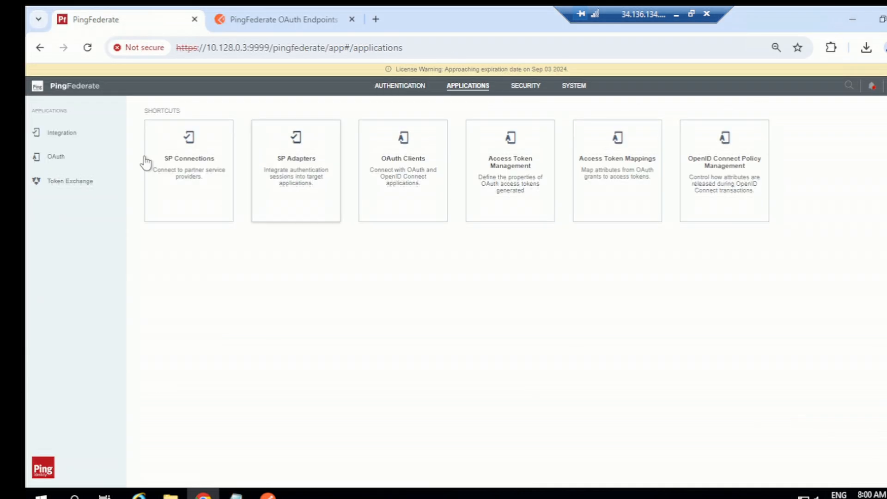
{"action": "left_click", "coordinate": [43, 158]}
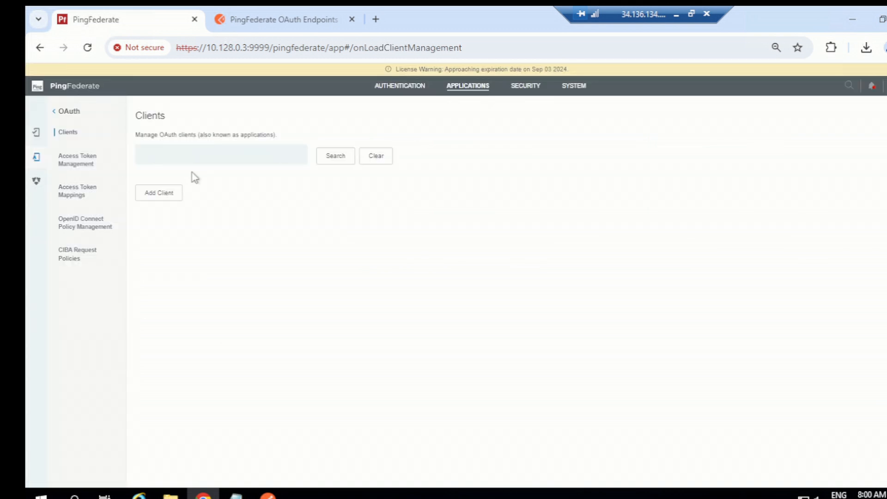
{"action": "left_click", "coordinate": [171, 195]}
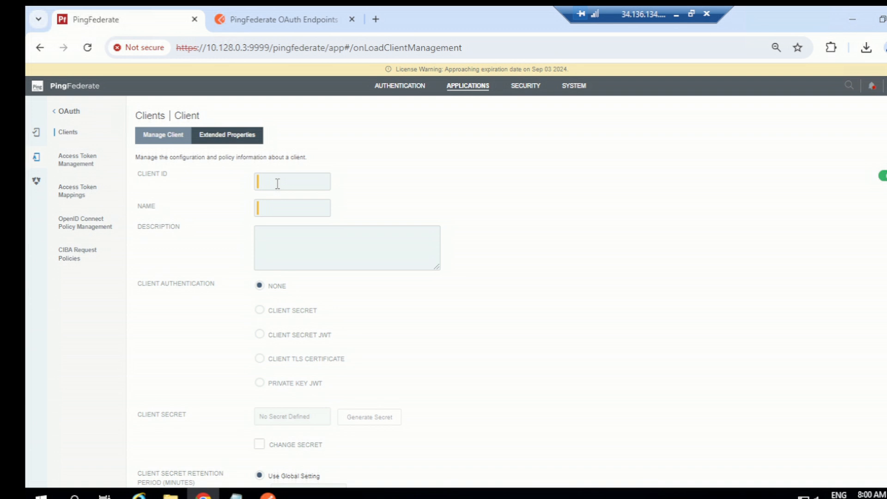
{"action": "type", "text": "authcodeflow"}
{"action": "left_click_drag", "start_coordinate": [306, 181], "coordinate": [258, 187]}
{"action": "left_click", "coordinate": [288, 209]}
{"action": "type", "text": "authcodeflow"}
{"action": "left_click", "coordinate": [420, 268]}
{"action": "scroll", "coordinate": [419, 270], "scroll_direction": "down", "scroll_amount": 3}
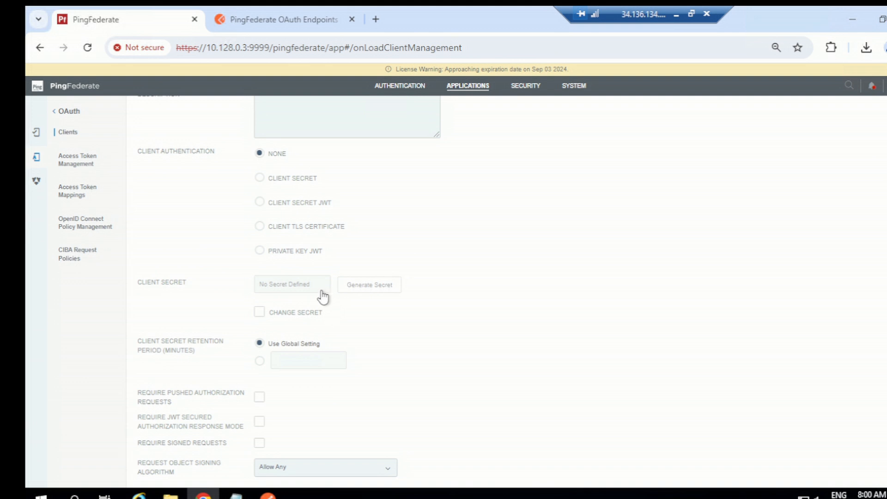
- In the Notepad notes, add the line "Client id: authcodeflow" and an empty "Client secret:" label below it
{"action": "left_click", "coordinate": [236, 495]}
{"action": "left_click", "coordinate": [194, 355]}
{"action": "key", "text": "Return"}
{"action": "type", "text": "Client id: authcodeflow"}
{"action": "key", "text": "Return"}
{"action": "type", "text": "Client secretL"}
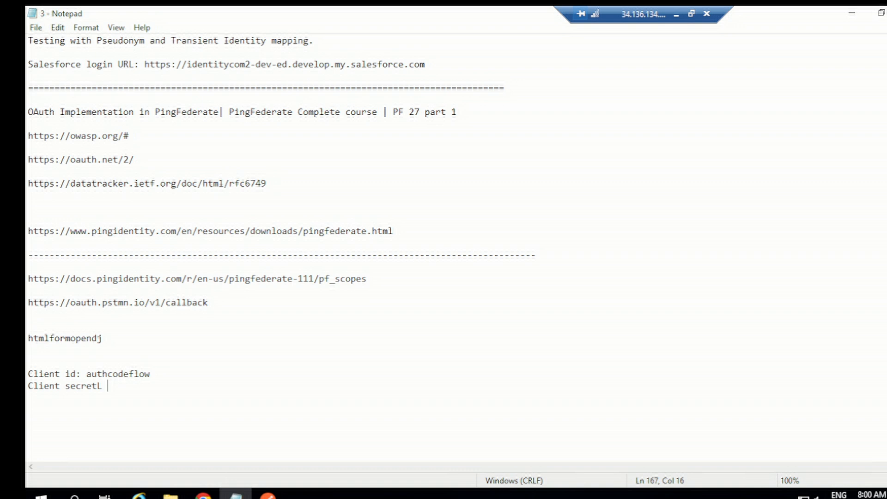
{"action": "key", "text": "BackSpace"}
{"action": "key", "text": "BackSpace"}
{"action": "type", "text": ":"}
{"action": "left_click", "coordinate": [859, 13]}
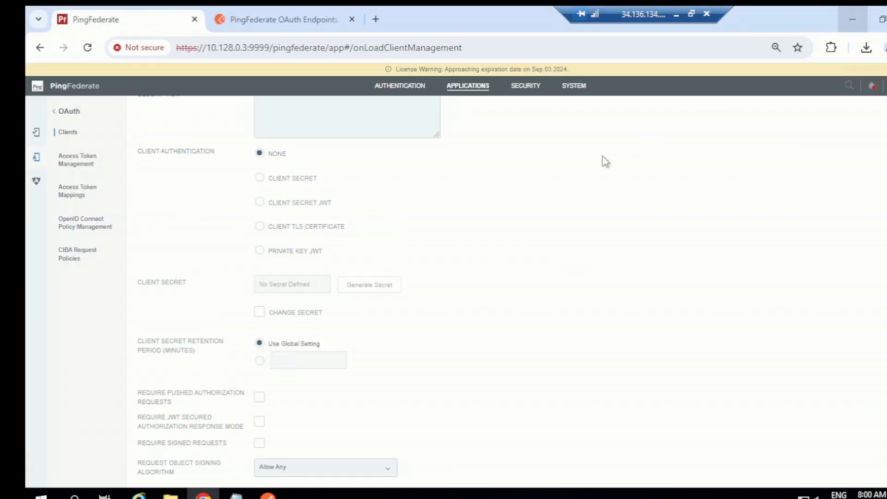
- Set the authcodeflow client's authentication to Client Secret and generate a new secret for it
{"action": "scroll", "coordinate": [426, 223], "scroll_direction": "up", "scroll_amount": 3}
{"action": "scroll", "coordinate": [417, 233], "scroll_direction": "down", "scroll_amount": 1}
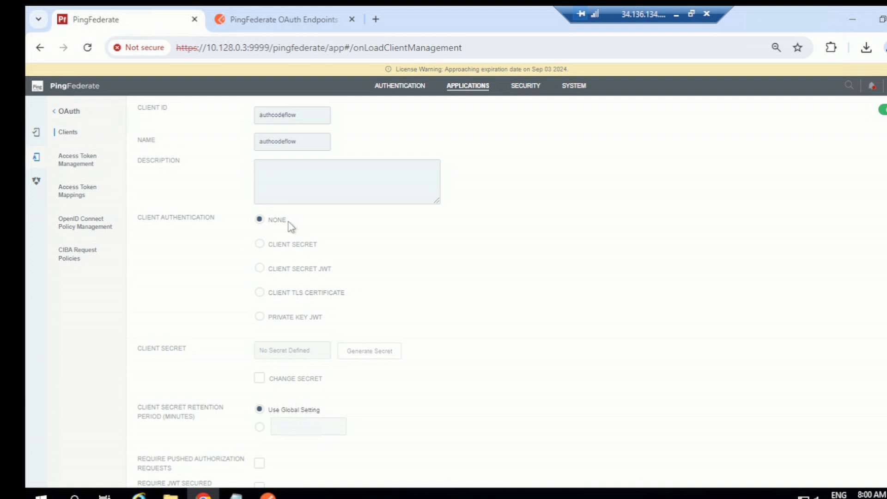
{"action": "scroll", "coordinate": [247, 228], "scroll_direction": "down", "scroll_amount": 1}
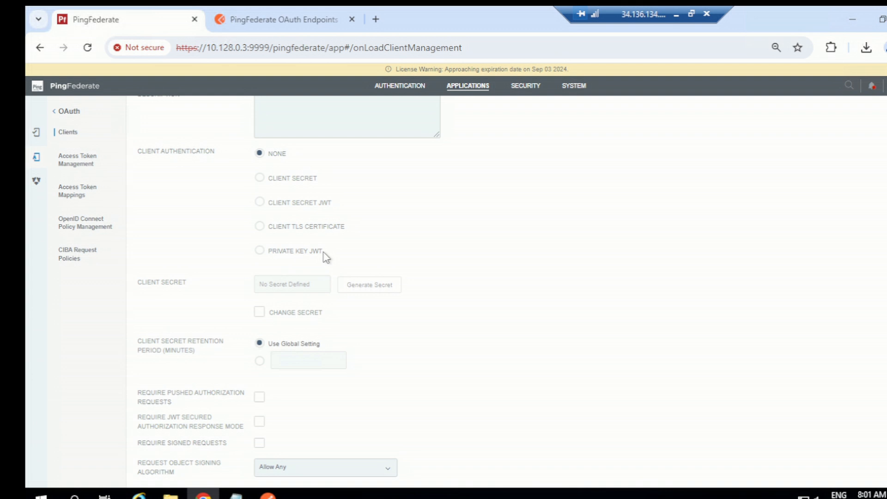
{"action": "left_click", "coordinate": [262, 181]}
{"action": "scroll", "coordinate": [381, 216], "scroll_direction": "down", "scroll_amount": 1}
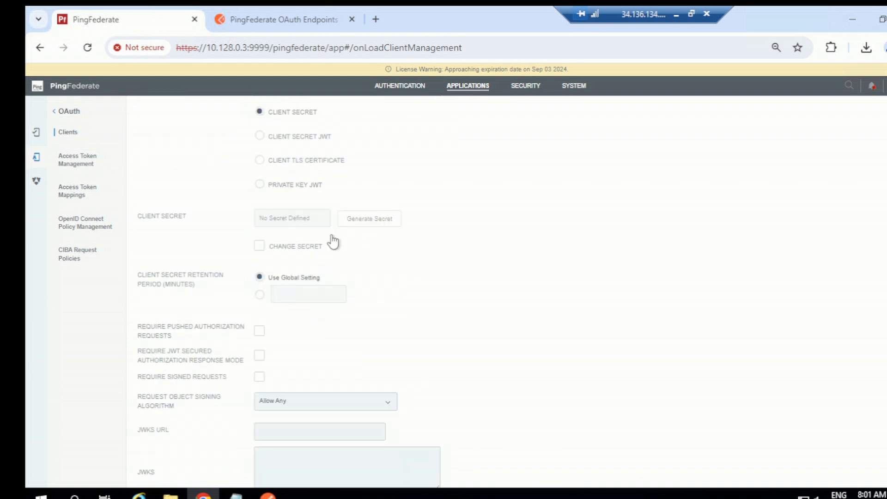
{"action": "left_click", "coordinate": [259, 249]}
{"action": "left_click", "coordinate": [422, 226]}
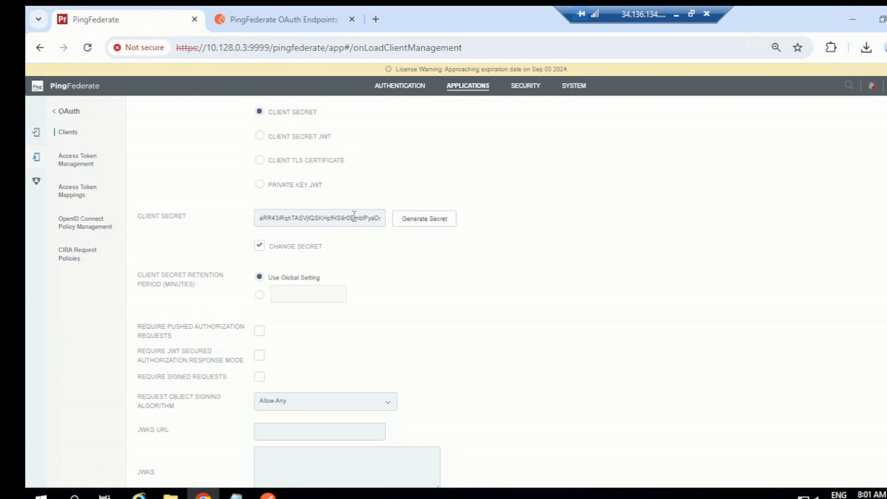
- Copy the generated client secret after the "Client secret:" label in the Notepad notes and return to the client form
{"action": "double_click", "coordinate": [353, 217]}
{"action": "left_click", "coordinate": [236, 493]}
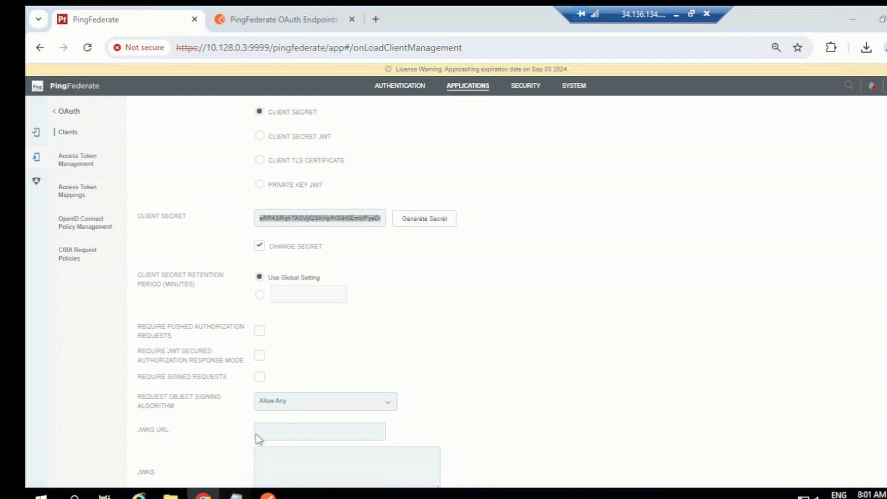
{"action": "key", "text": "ctrl+v"}
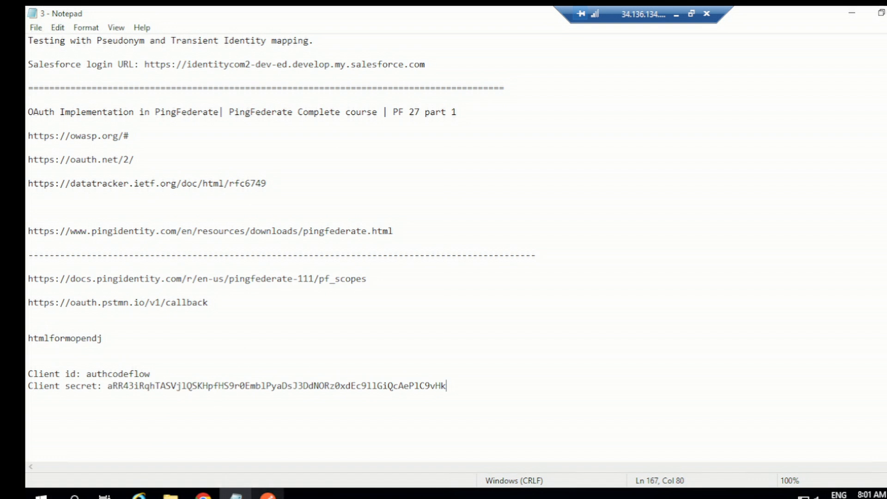
{"action": "left_click", "coordinate": [204, 493]}
{"action": "left_click", "coordinate": [498, 275]}
{"action": "scroll", "coordinate": [494, 275], "scroll_direction": "down", "scroll_amount": 1}
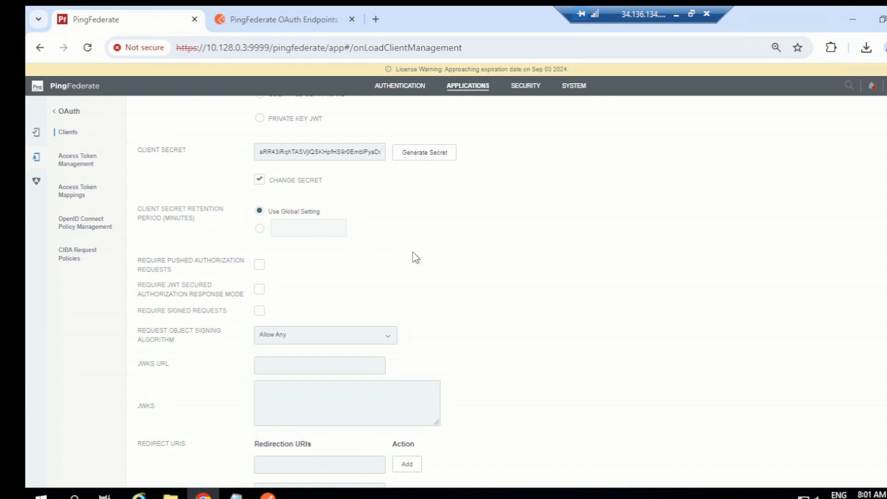
{"action": "scroll", "coordinate": [413, 256], "scroll_direction": "down", "scroll_amount": 1}
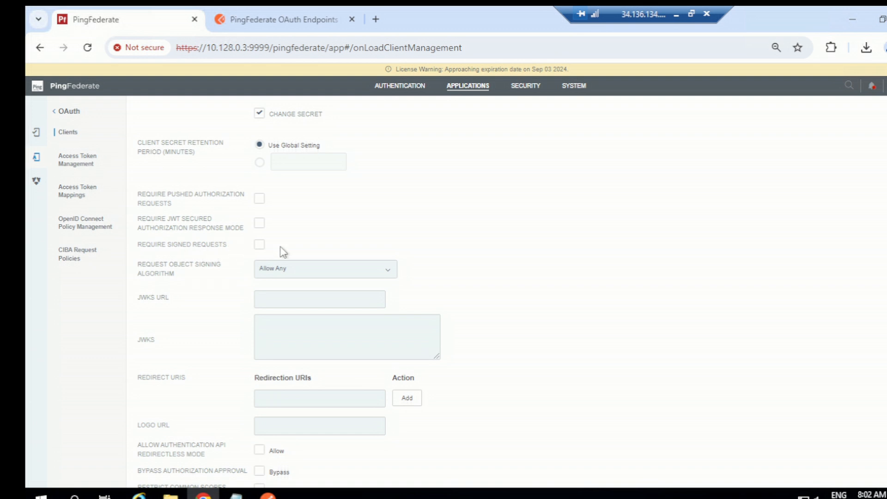
{"action": "scroll", "coordinate": [296, 253], "scroll_direction": "down", "scroll_amount": 1}
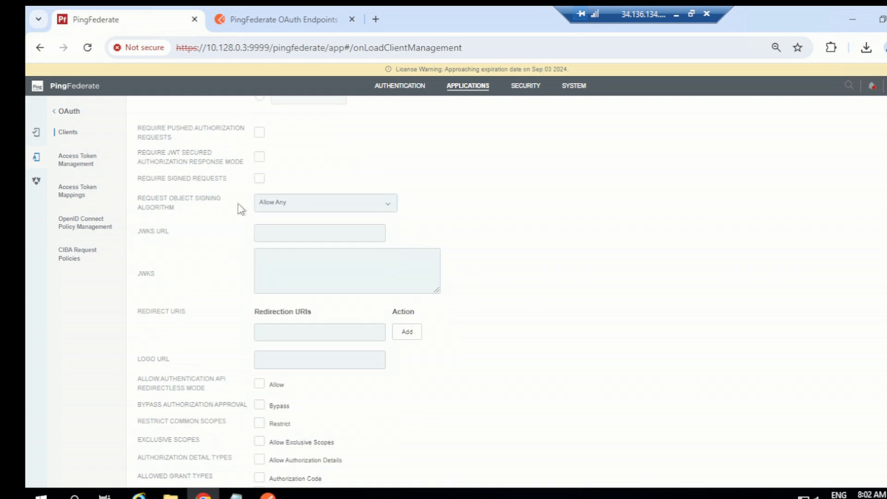
{"action": "scroll", "coordinate": [240, 237], "scroll_direction": "down", "scroll_amount": 1}
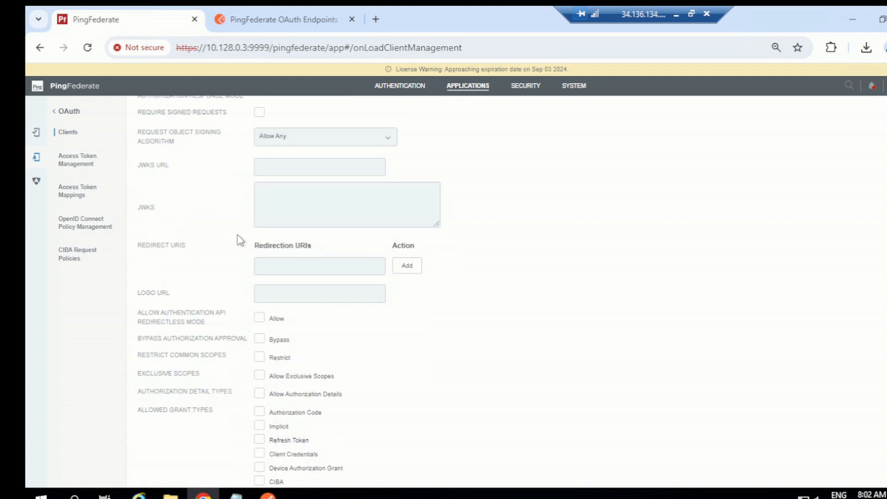
{"action": "scroll", "coordinate": [223, 241], "scroll_direction": "down", "scroll_amount": 1}
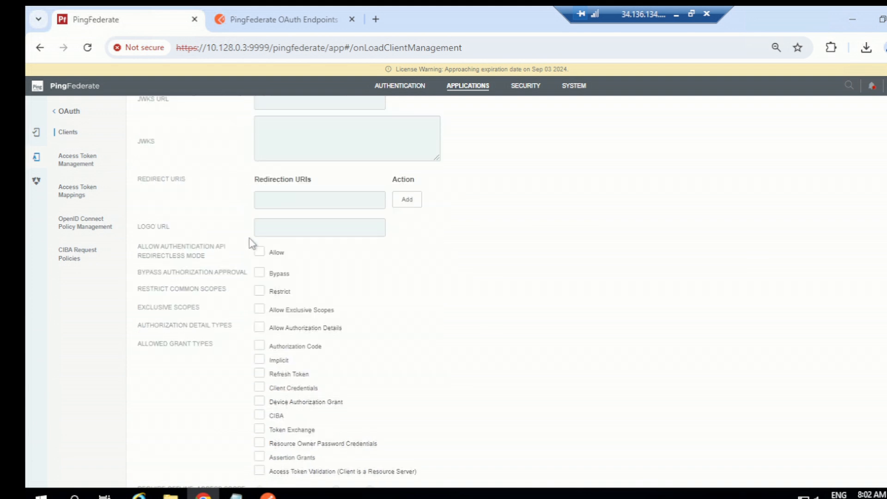
{"action": "left_click", "coordinate": [285, 202]}
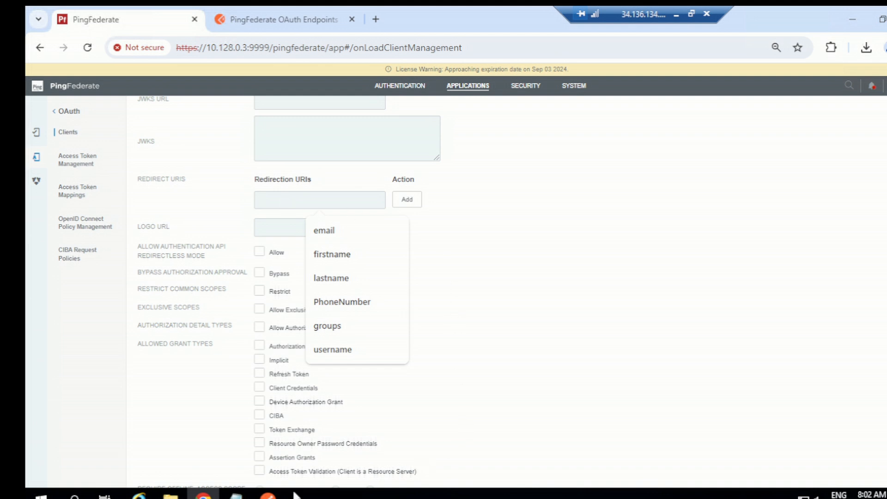
{"action": "left_click", "coordinate": [226, 436]}
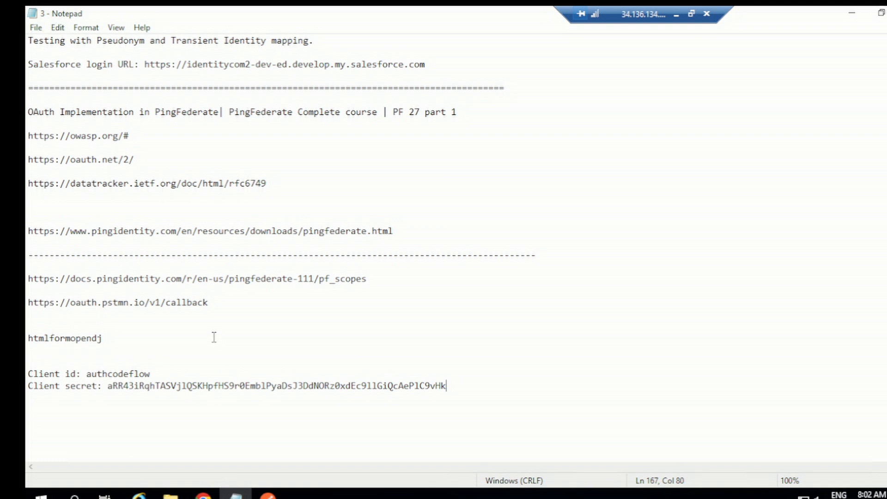
{"action": "left_click_drag", "start_coordinate": [209, 302], "coordinate": [26, 307]}
{"action": "key", "text": "ctrl+c"}
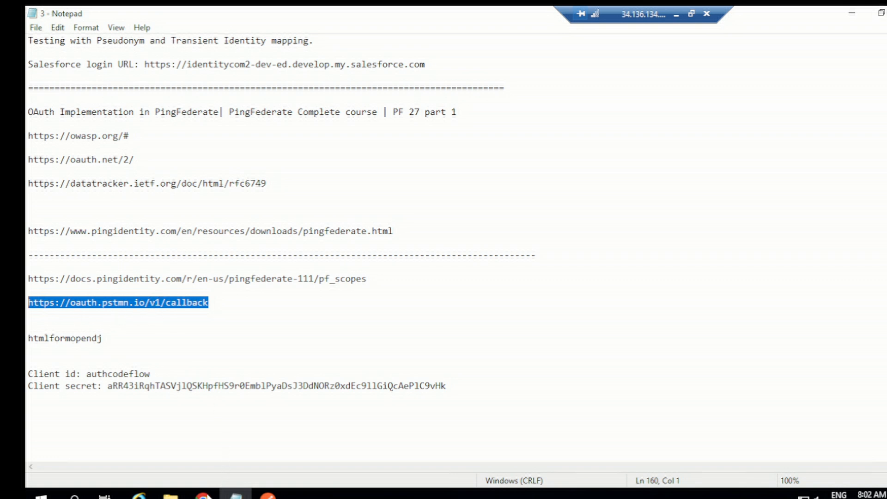
{"action": "left_click", "coordinate": [203, 493]}
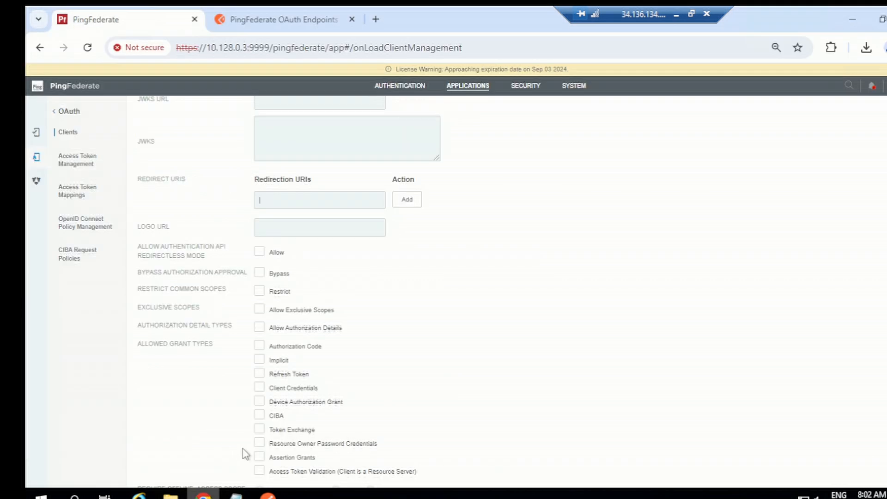
{"action": "left_click", "coordinate": [297, 202]}
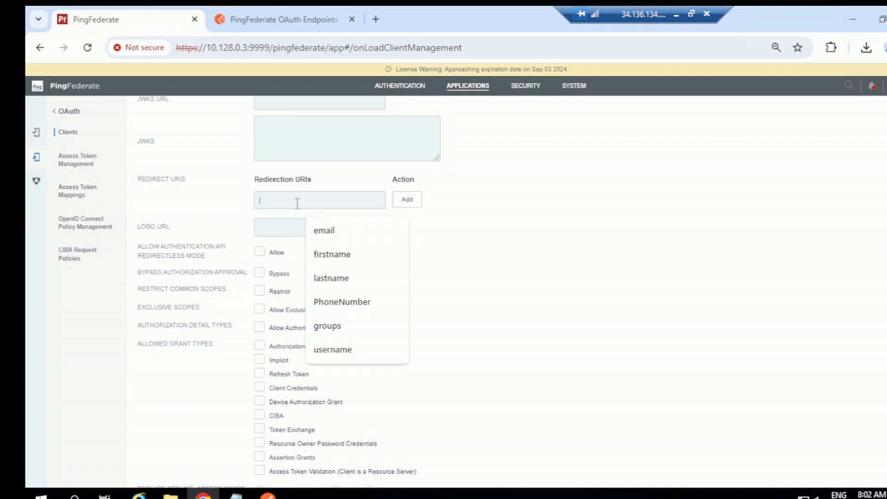
{"action": "key", "text": "ctrl+v"}
{"action": "left_click", "coordinate": [405, 206]}
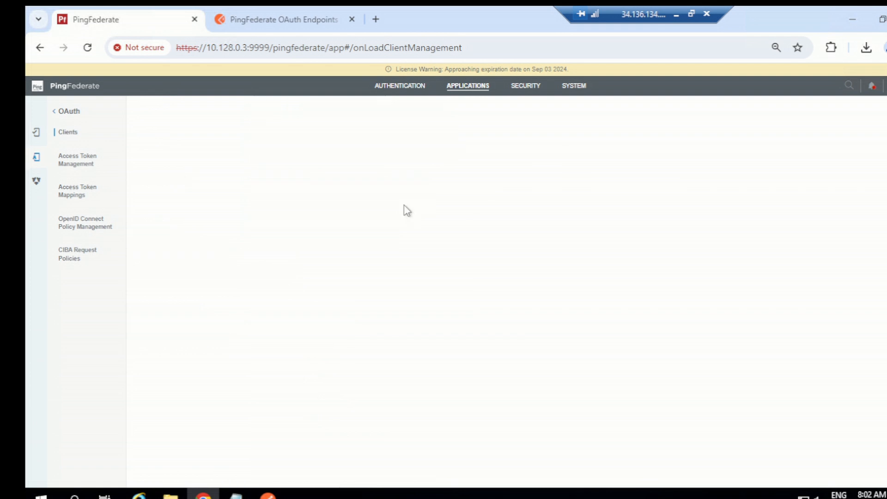
{"action": "scroll", "coordinate": [438, 270], "scroll_direction": "down", "scroll_amount": 2}
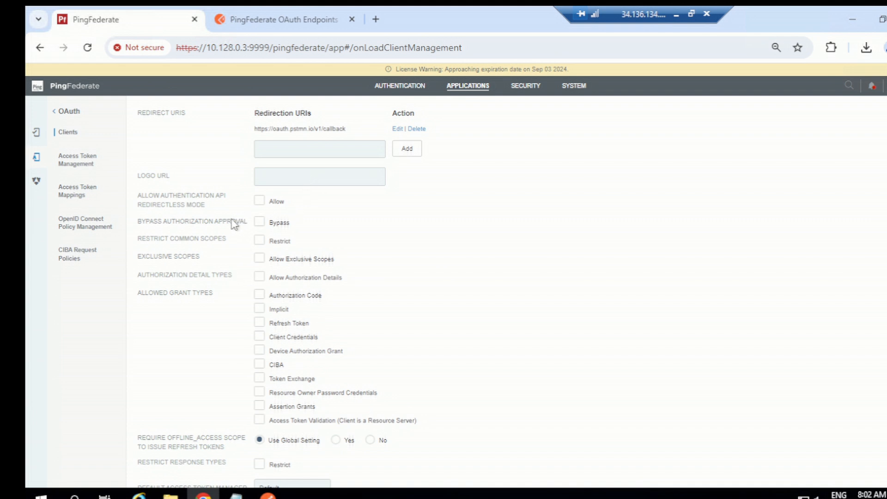
- Enable Bypass for authorization approval and allow the Authorization Code grant type on the authcodeflow client
{"action": "scroll", "coordinate": [235, 221], "scroll_direction": "down", "scroll_amount": 2}
{"action": "scroll", "coordinate": [171, 157], "scroll_direction": "up", "scroll_amount": 2}
{"action": "left_click", "coordinate": [259, 223]}
{"action": "scroll", "coordinate": [430, 245], "scroll_direction": "down", "scroll_amount": 1}
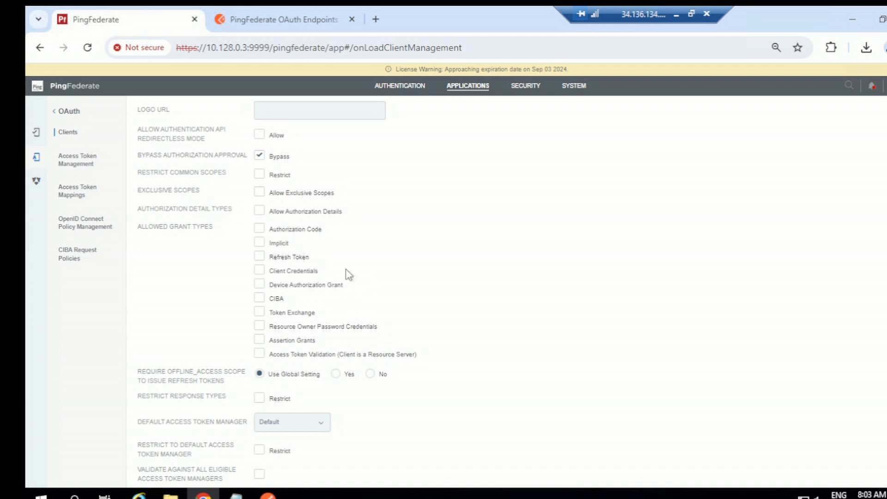
{"action": "left_click", "coordinate": [259, 229]}
- Set the client's default access token manager to testATM
{"action": "scroll", "coordinate": [433, 276], "scroll_direction": "down", "scroll_amount": 1}
{"action": "scroll", "coordinate": [433, 276], "scroll_direction": "down", "scroll_amount": 1}
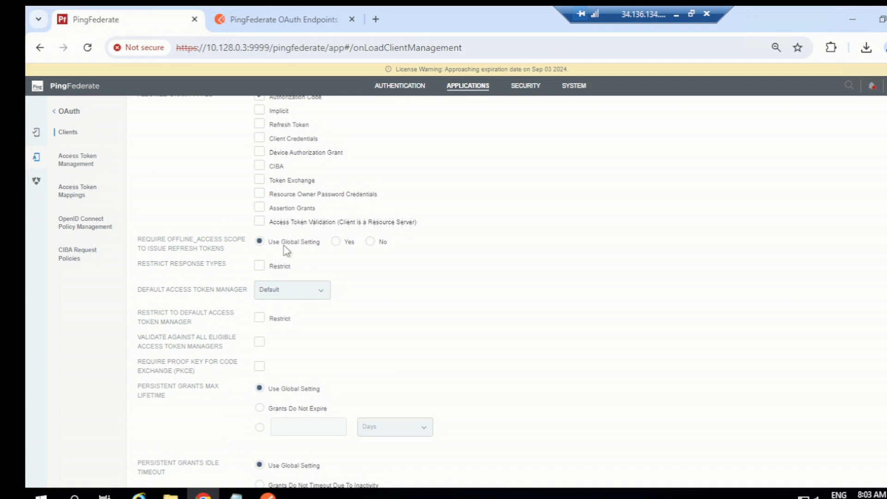
{"action": "scroll", "coordinate": [390, 284], "scroll_direction": "down", "scroll_amount": 1}
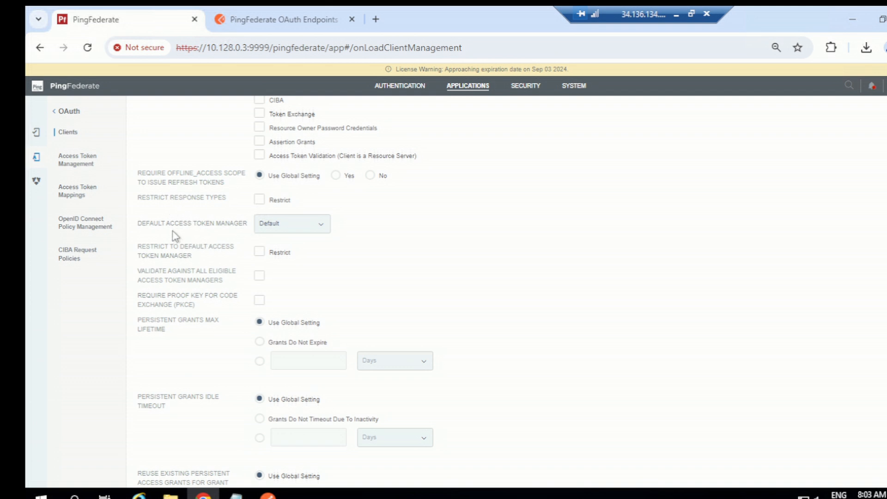
{"action": "left_click", "coordinate": [277, 224]}
{"action": "left_click", "coordinate": [276, 245]}
{"action": "scroll", "coordinate": [324, 250], "scroll_direction": "down", "scroll_amount": 1}
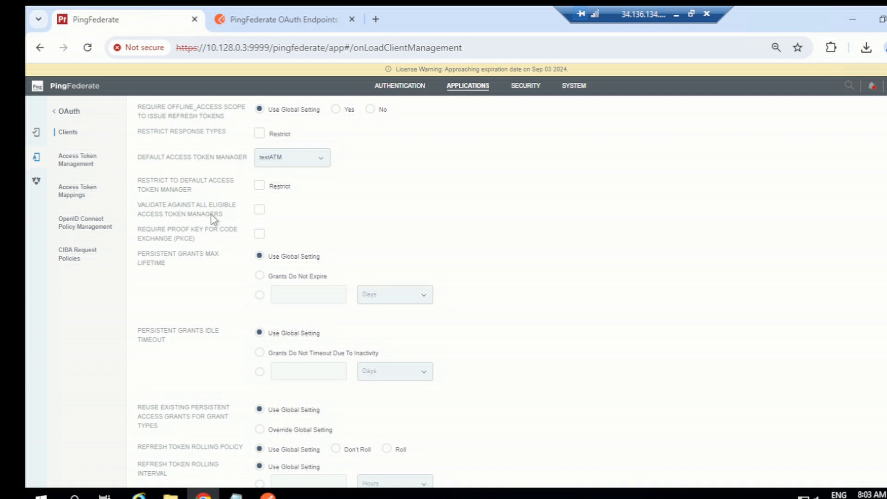
- Review the client's PKCE, persistent grant and refresh token rolling settings
{"action": "scroll", "coordinate": [213, 219], "scroll_direction": "up", "scroll_amount": 1}
{"action": "scroll", "coordinate": [213, 219], "scroll_direction": "down", "scroll_amount": 1}
{"action": "scroll", "coordinate": [441, 244], "scroll_direction": "down", "scroll_amount": 1}
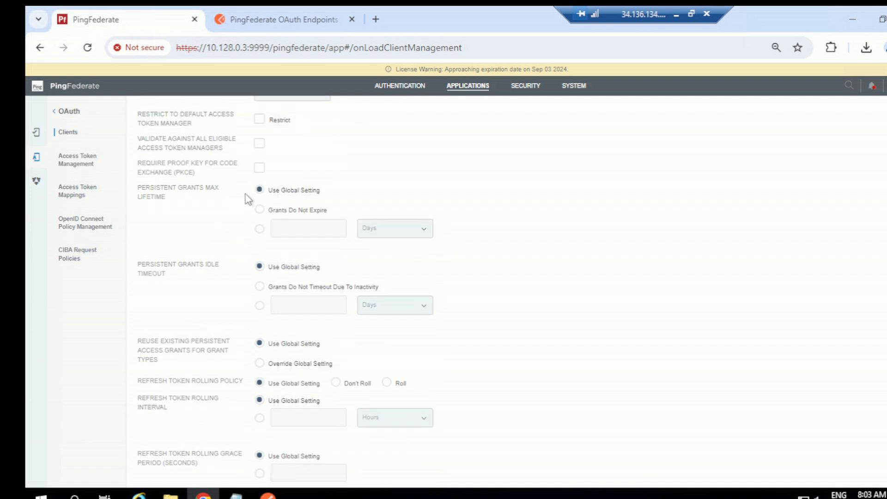
{"action": "scroll", "coordinate": [314, 200], "scroll_direction": "down", "scroll_amount": 1}
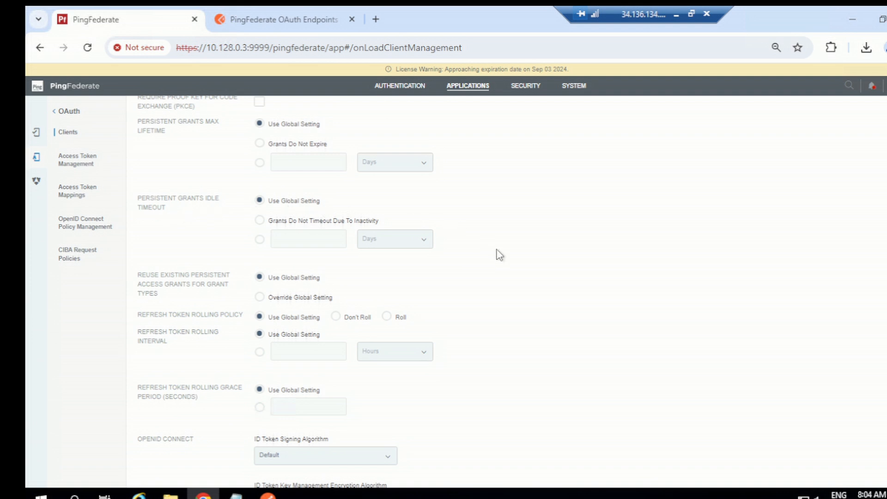
{"action": "scroll", "coordinate": [499, 254], "scroll_direction": "down", "scroll_amount": 2}
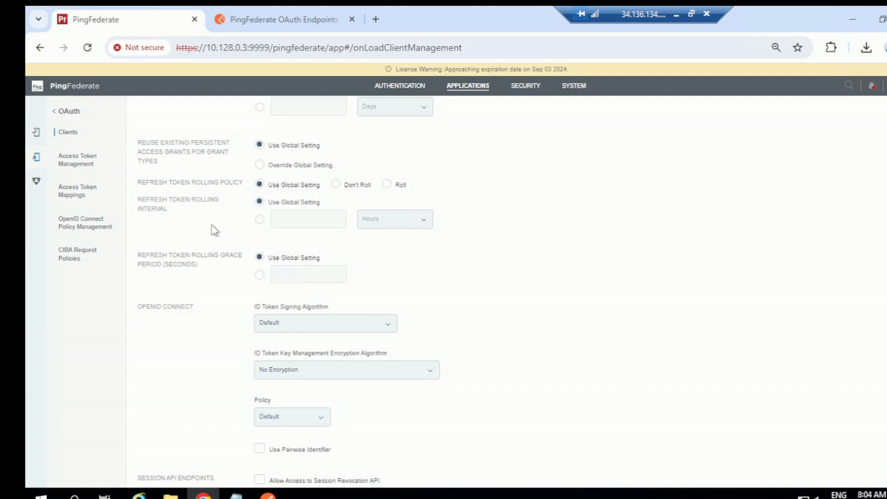
{"action": "scroll", "coordinate": [214, 229], "scroll_direction": "up", "scroll_amount": 1}
{"action": "scroll", "coordinate": [215, 230], "scroll_direction": "down", "scroll_amount": 1}
{"action": "scroll", "coordinate": [214, 242], "scroll_direction": "up", "scroll_amount": 2}
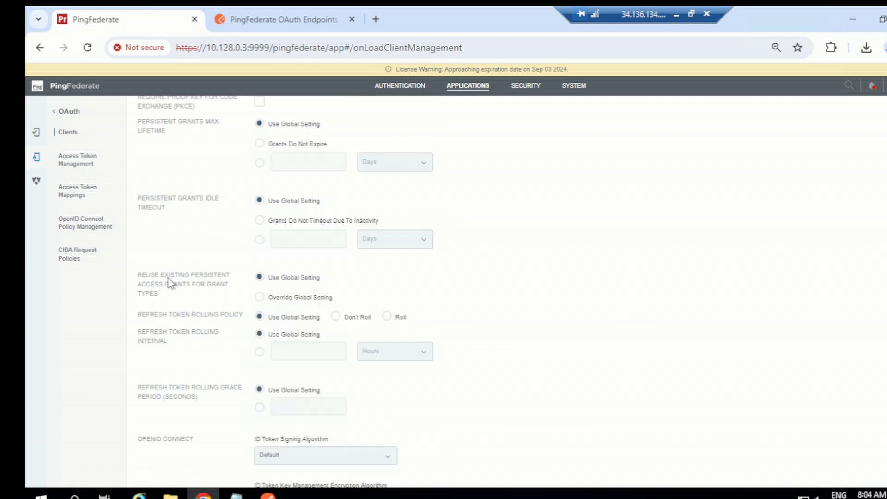
{"action": "scroll", "coordinate": [168, 282], "scroll_direction": "down", "scroll_amount": 1}
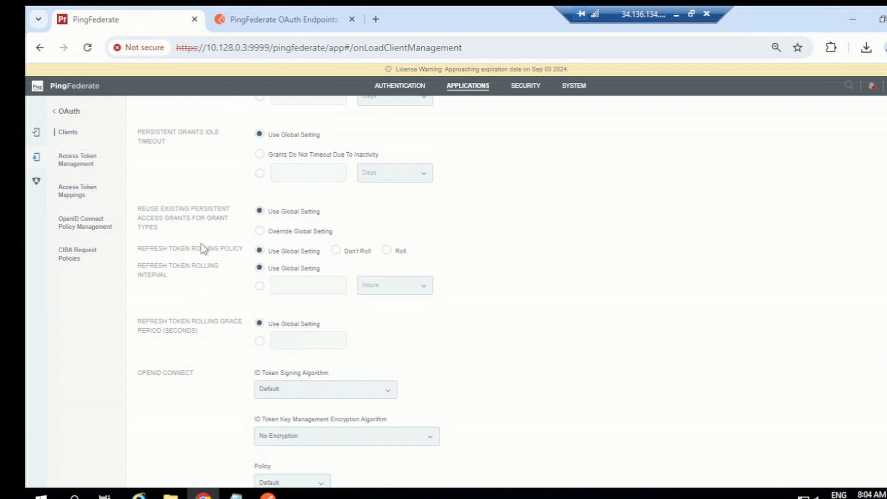
{"action": "scroll", "coordinate": [201, 251], "scroll_direction": "down", "scroll_amount": 1}
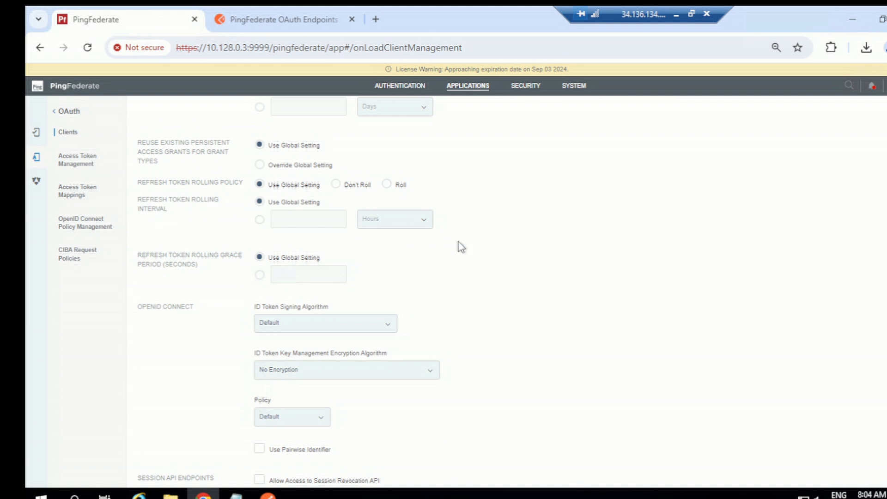
{"action": "scroll", "coordinate": [458, 245], "scroll_direction": "down", "scroll_amount": 1}
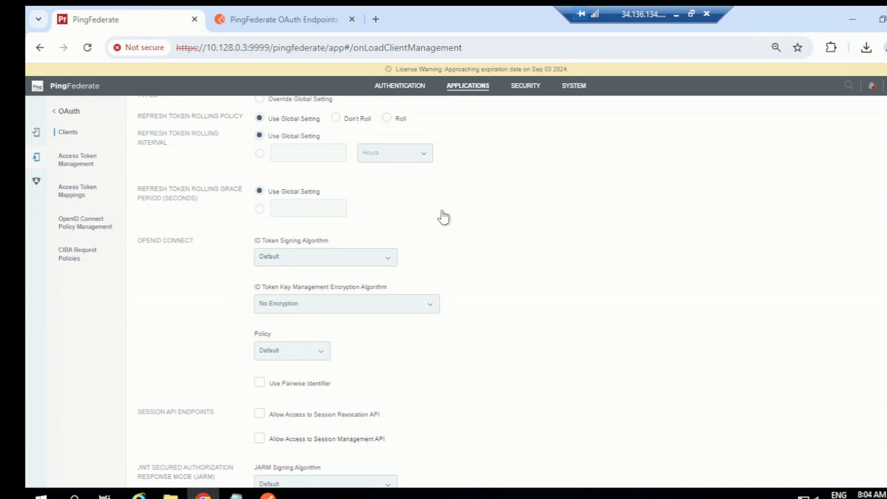
- Examine the ID Token Signing Algorithm choices and the other OpenID Connect settings of the client
{"action": "scroll", "coordinate": [516, 242], "scroll_direction": "down", "scroll_amount": 1}
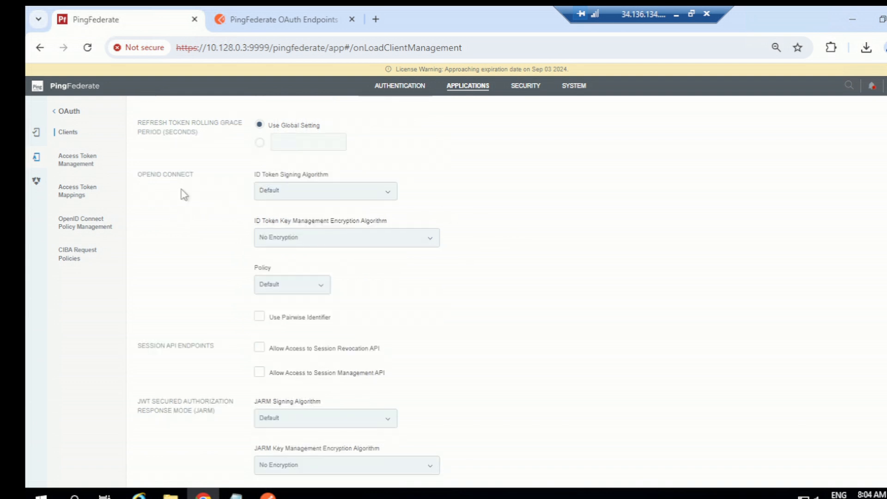
{"action": "left_click", "coordinate": [281, 192]}
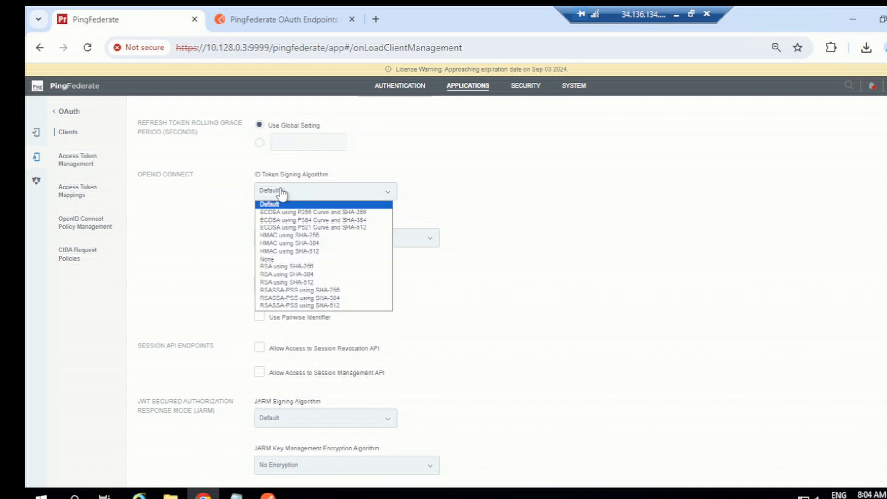
{"action": "left_click", "coordinate": [510, 214]}
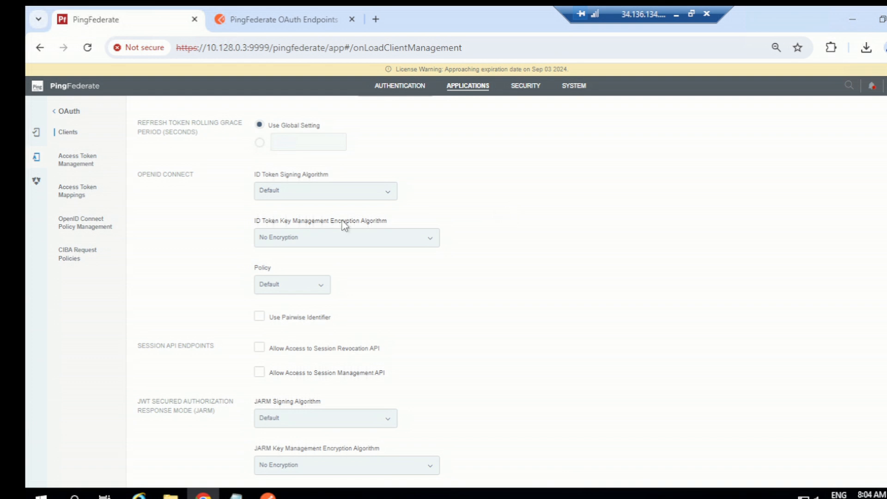
{"action": "scroll", "coordinate": [450, 322], "scroll_direction": "down", "scroll_amount": 2}
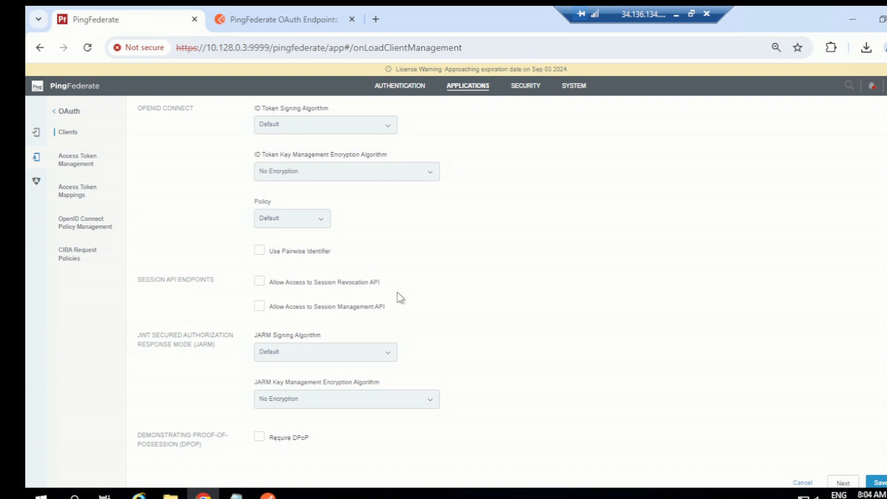
- Add htmlformopendj from the Notepad notes as the client's Appauthenticationlevel extended property and save the client
{"action": "scroll", "coordinate": [441, 319], "scroll_direction": "down", "scroll_amount": 1}
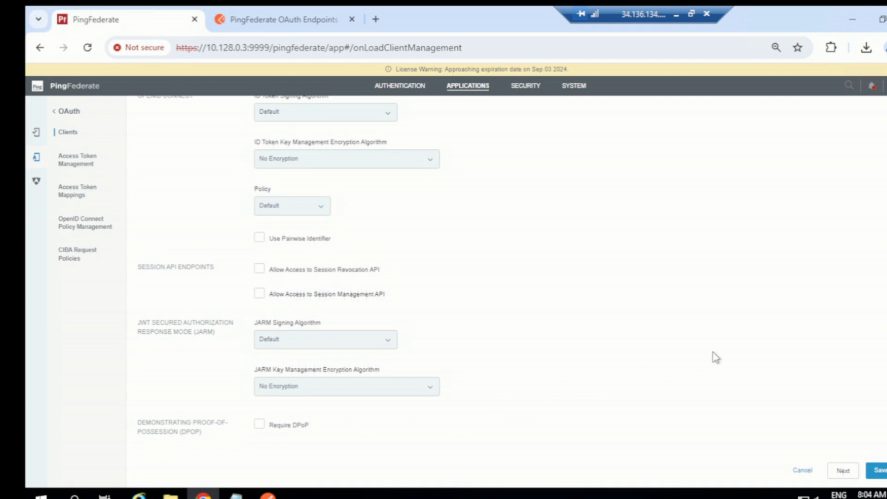
{"action": "left_click", "coordinate": [842, 470]}
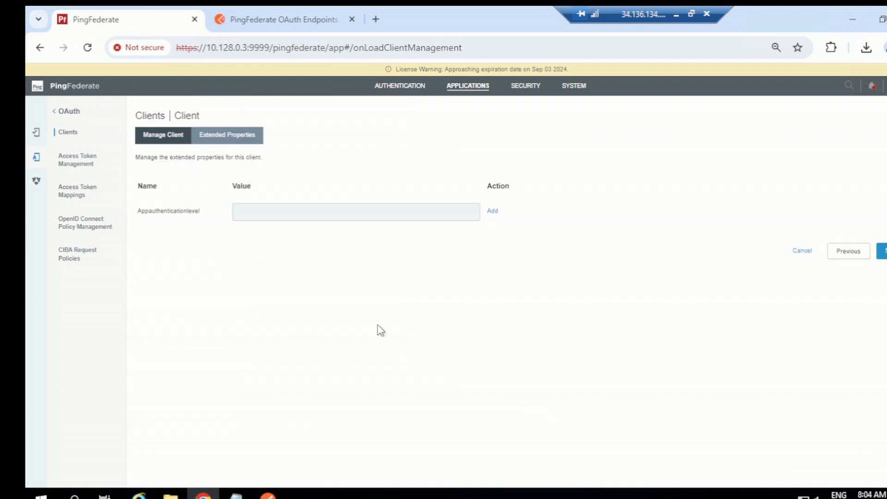
{"action": "left_click", "coordinate": [282, 214]}
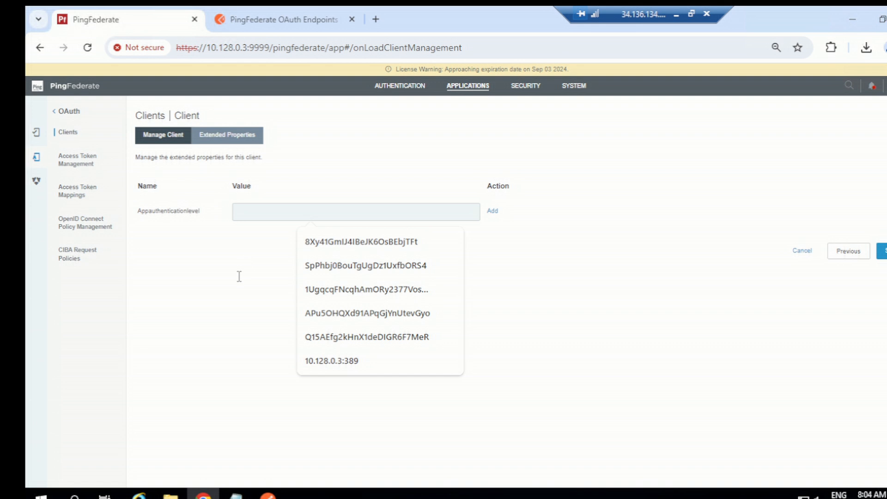
{"action": "left_click", "coordinate": [237, 495]}
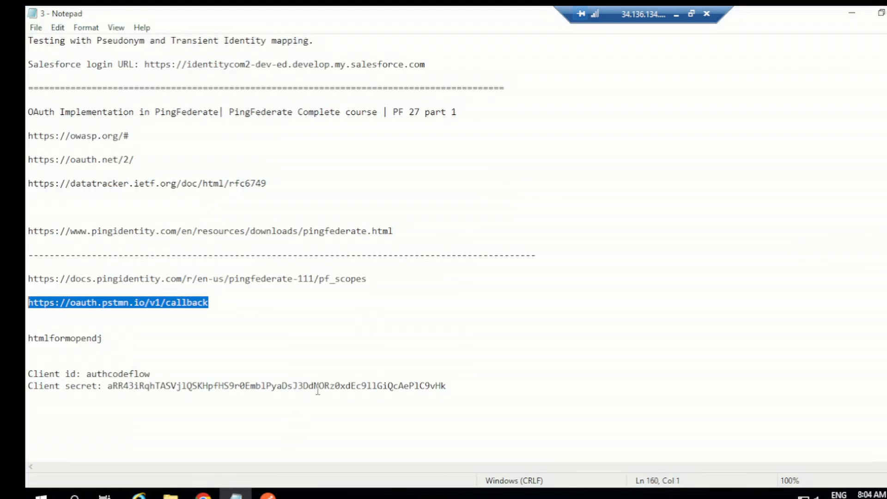
{"action": "double_click", "coordinate": [77, 342]}
{"action": "key", "text": "ctrl+c"}
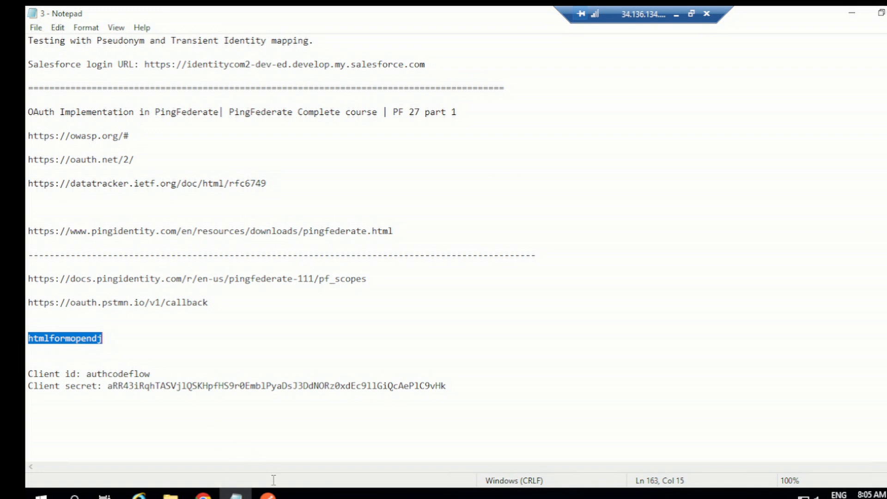
{"action": "left_click", "coordinate": [203, 494]}
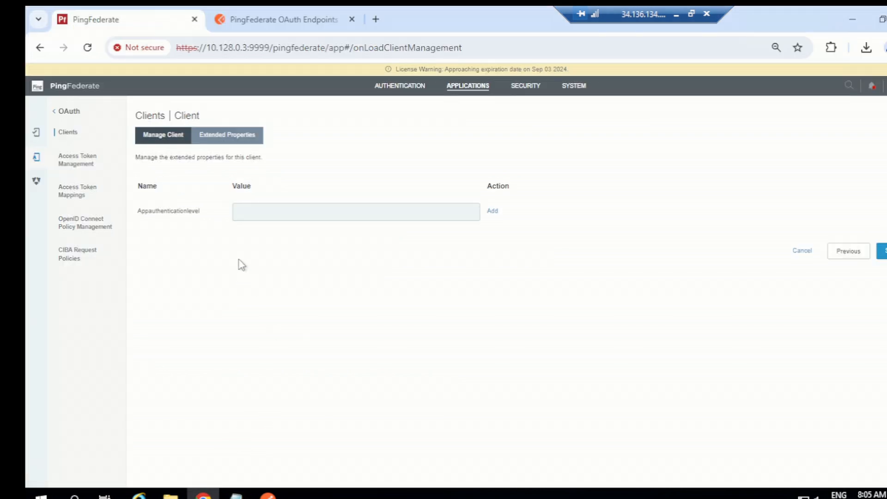
{"action": "left_click", "coordinate": [270, 210]}
{"action": "key", "text": "ctrl+v"}
{"action": "left_click", "coordinate": [492, 211]}
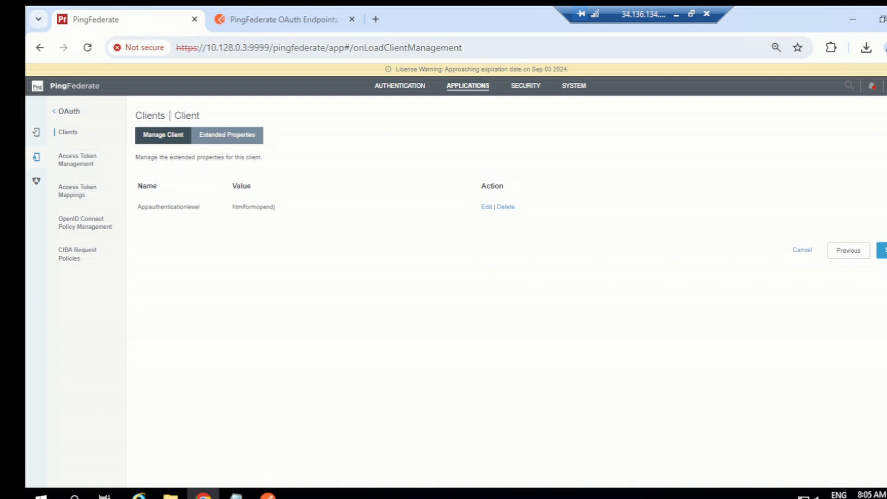
{"action": "left_click", "coordinate": [883, 251]}
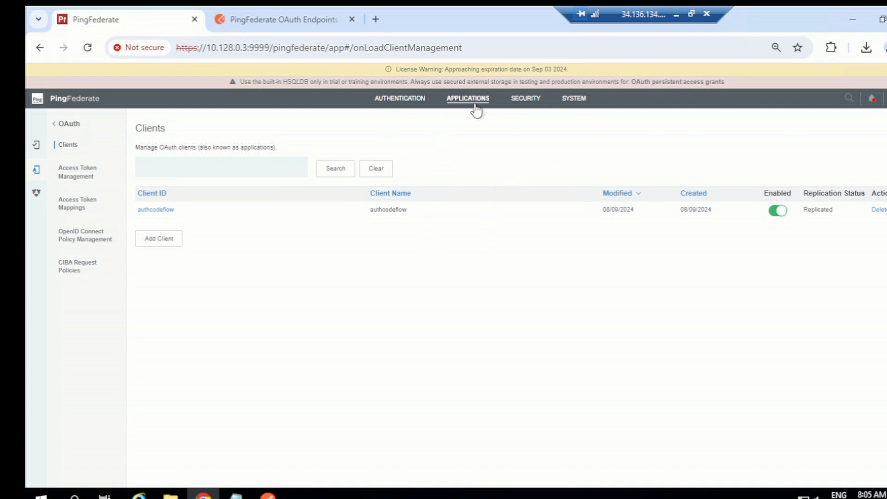
- Check the replication status of the server nodes in cluster management and return to the applications overview
{"action": "left_click", "coordinate": [573, 99]}
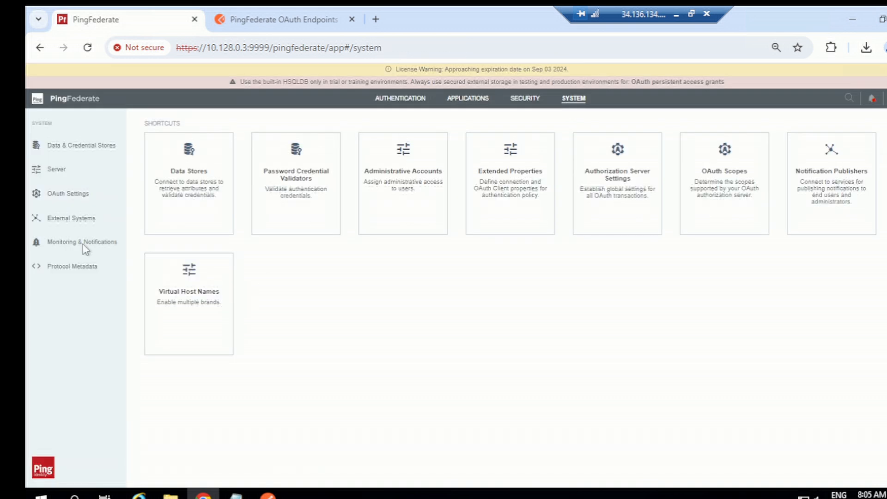
{"action": "left_click", "coordinate": [63, 178]}
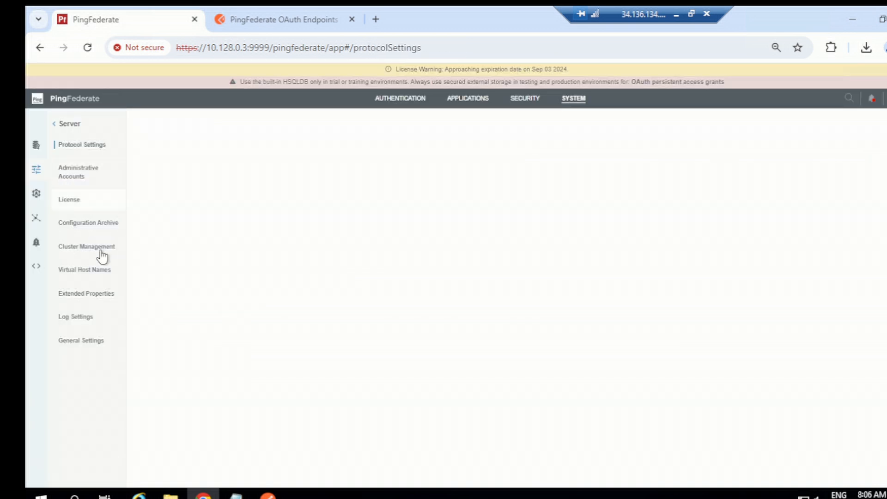
{"action": "left_click", "coordinate": [99, 253]}
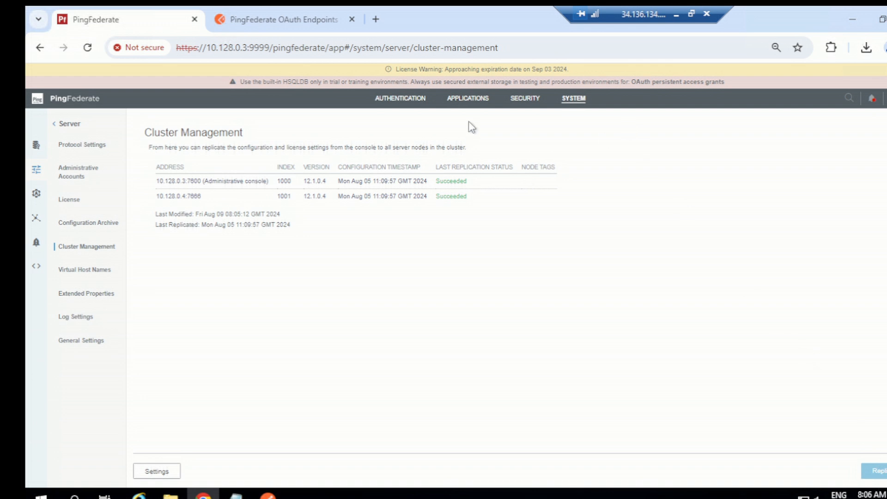
{"action": "left_click", "coordinate": [468, 99]}
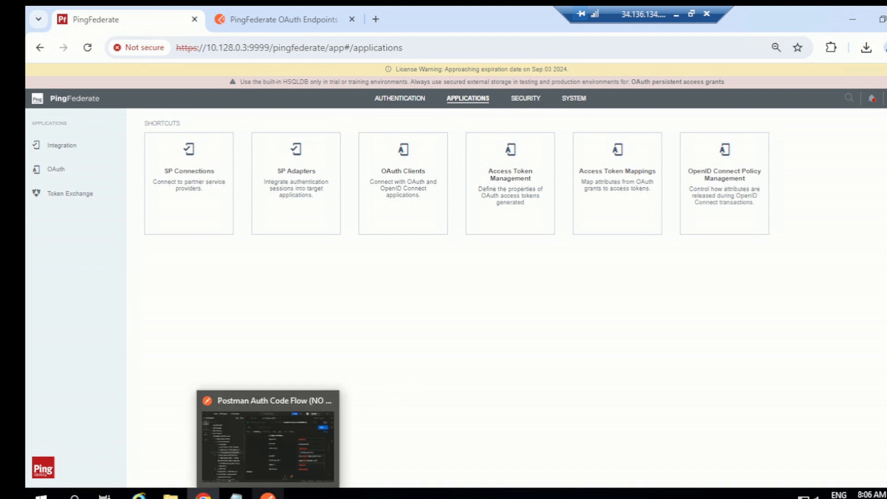
- Look up the Export option of the PingFederate OAuth Endpoints collection in the online RayPi workspace in the browser
{"action": "left_click", "coordinate": [267, 434]}
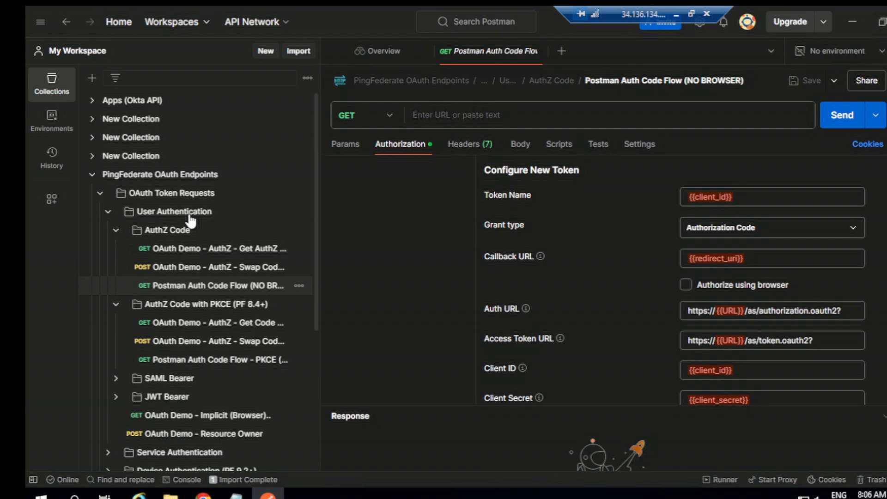
{"action": "left_click", "coordinate": [203, 496]}
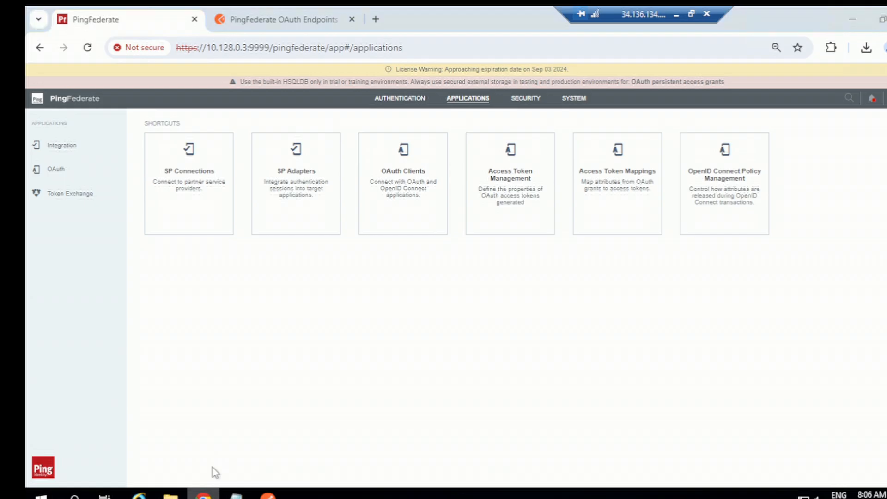
{"action": "left_click", "coordinate": [281, 19]}
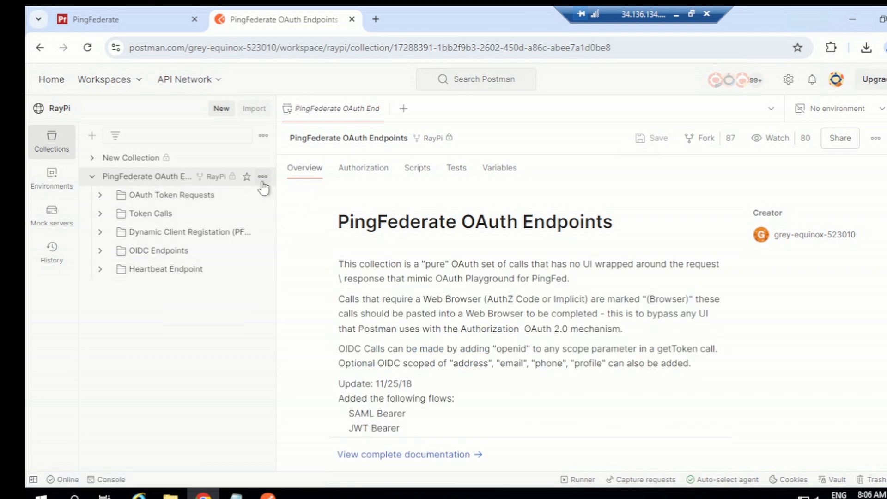
{"action": "left_click", "coordinate": [262, 177]}
{"action": "scroll", "coordinate": [233, 340], "scroll_direction": "down", "scroll_amount": 3}
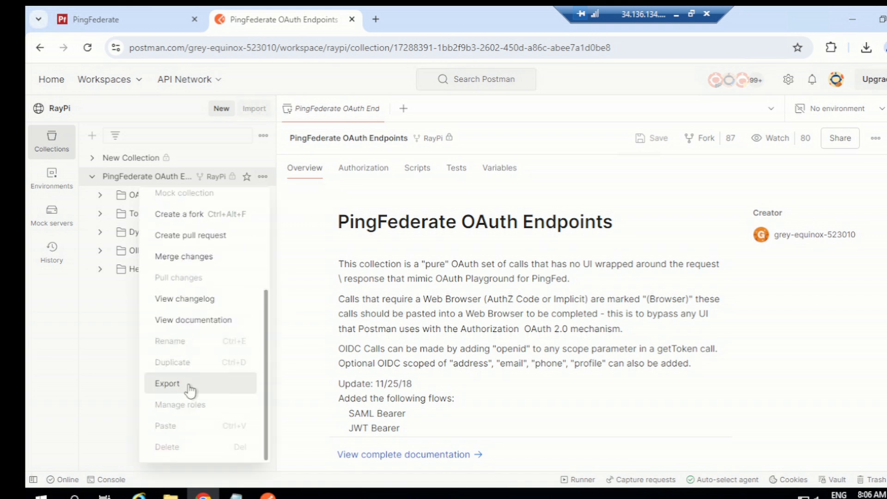
{"action": "left_click", "coordinate": [848, 332]}
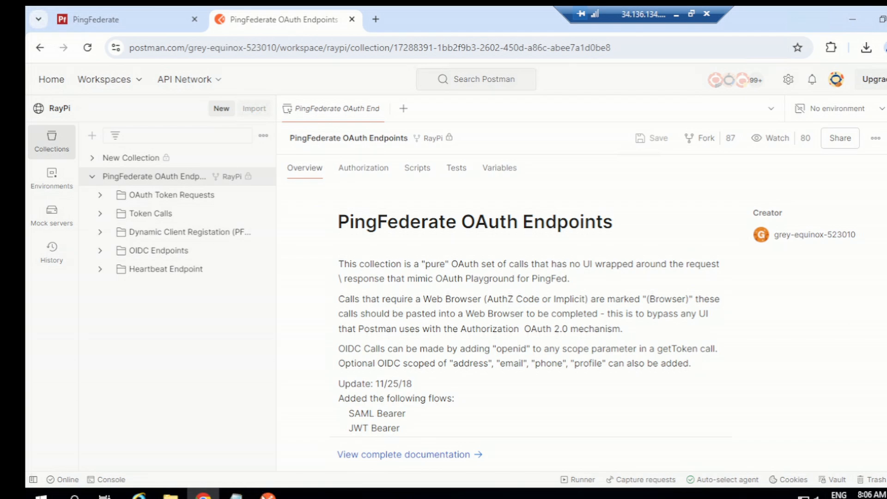
- Switch to the Postman desktop app and view its import dialog without importing anything
{"action": "left_click", "coordinate": [267, 495]}
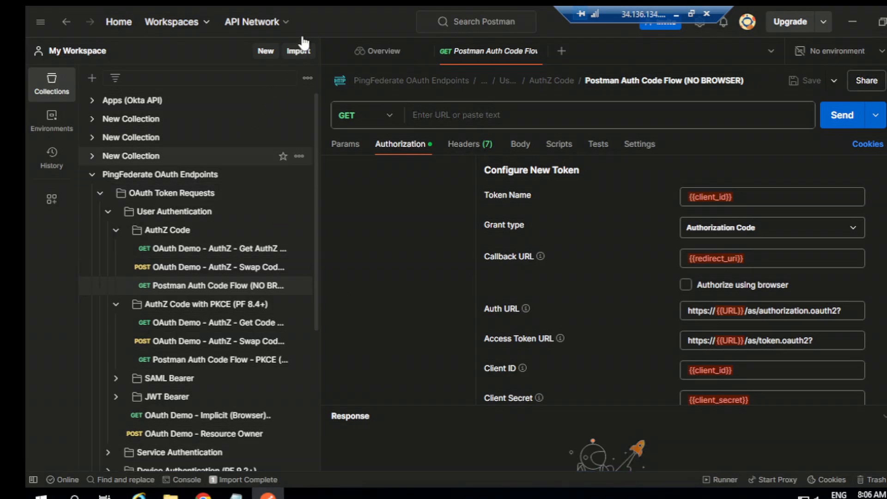
{"action": "left_click", "coordinate": [298, 51]}
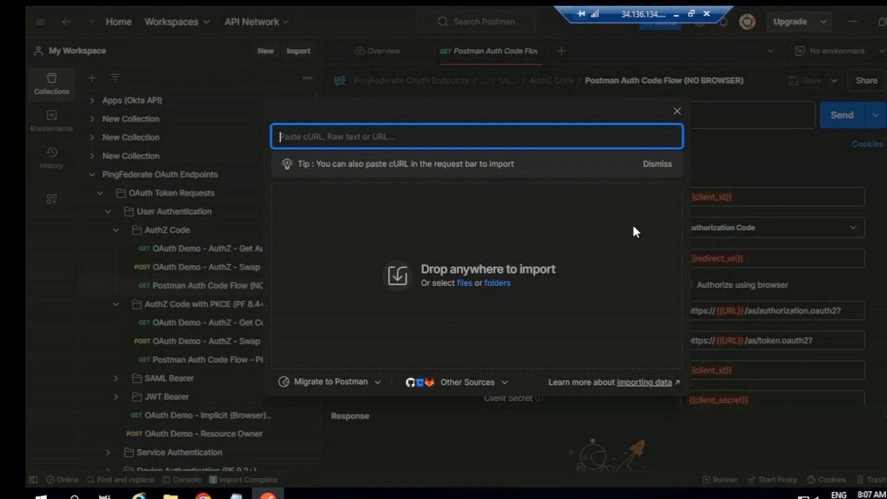
{"action": "left_click", "coordinate": [677, 112]}
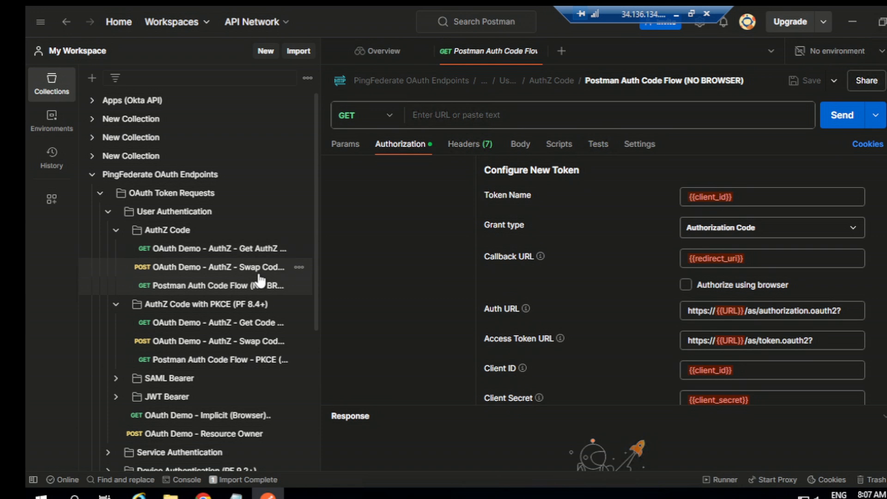
- Look through the workspace's collections, including the contents of PingFederate OAuth Endpoints and Users (Okta API)
{"action": "left_click", "coordinate": [97, 101]}
{"action": "scroll", "coordinate": [154, 349], "scroll_direction": "down", "scroll_amount": 4}
{"action": "scroll", "coordinate": [154, 348], "scroll_direction": "up", "scroll_amount": 5}
{"action": "left_click", "coordinate": [92, 100]}
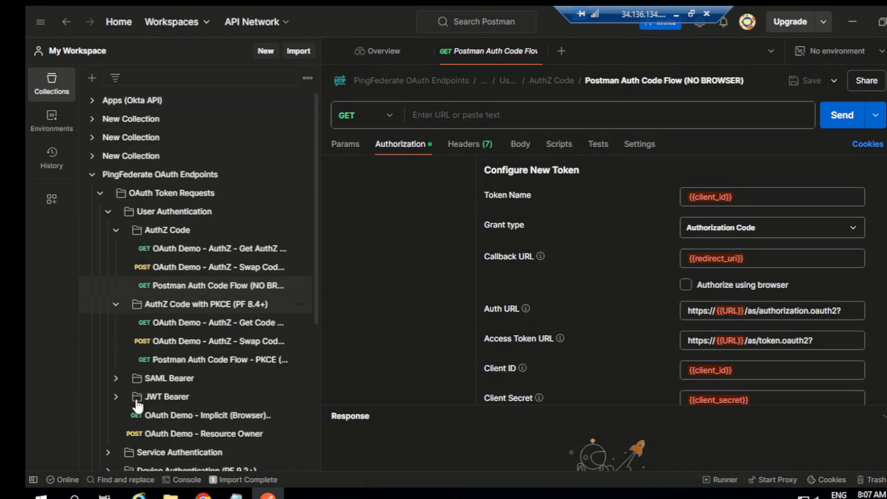
{"action": "scroll", "coordinate": [138, 405], "scroll_direction": "down", "scroll_amount": 4}
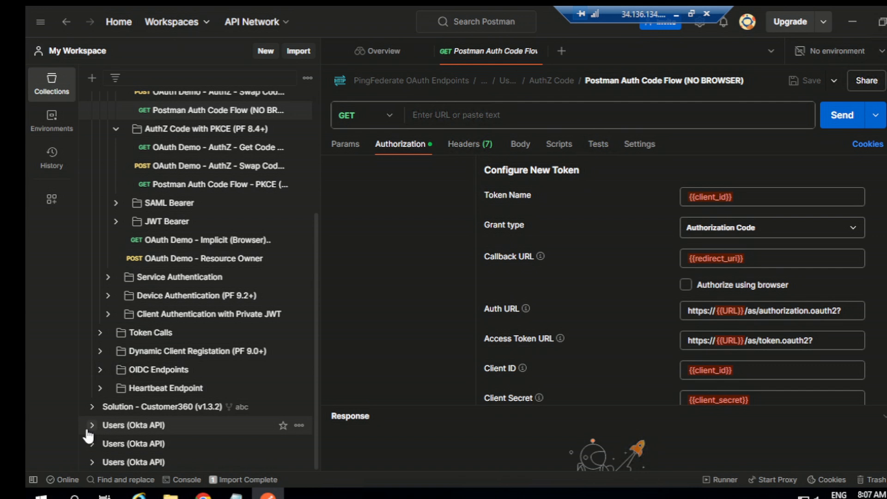
{"action": "left_click", "coordinate": [162, 423]}
{"action": "scroll", "coordinate": [212, 422], "scroll_direction": "down", "scroll_amount": 4}
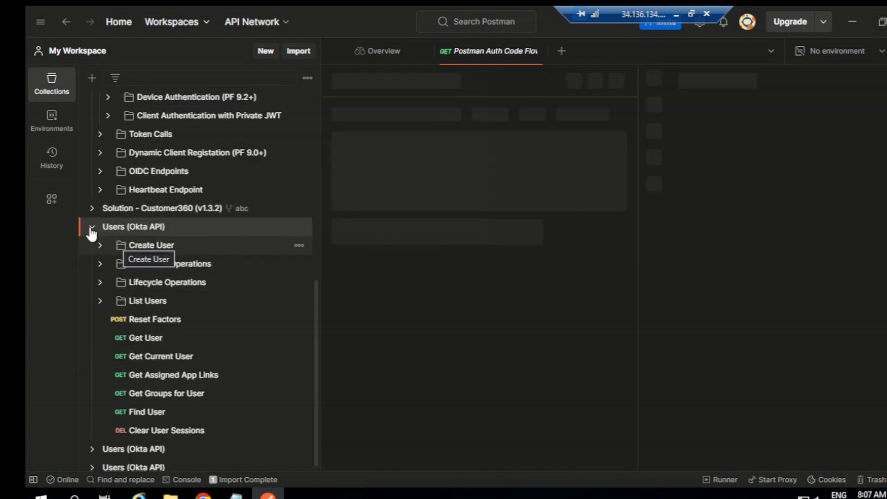
{"action": "scroll", "coordinate": [183, 290], "scroll_direction": "up", "scroll_amount": 8}
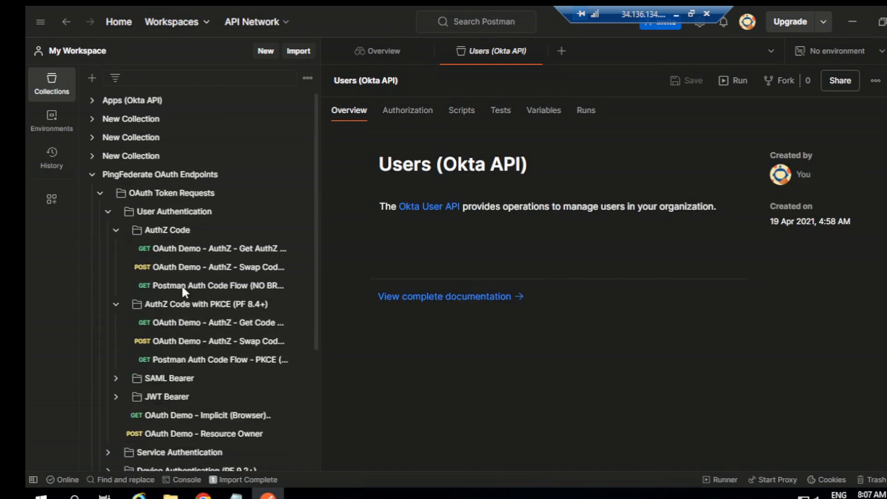
- Open the Postman Auth Code Flow (NO BROWSER) request in the AuthZ Code folder and enlarge its request area
{"action": "left_click", "coordinate": [99, 194]}
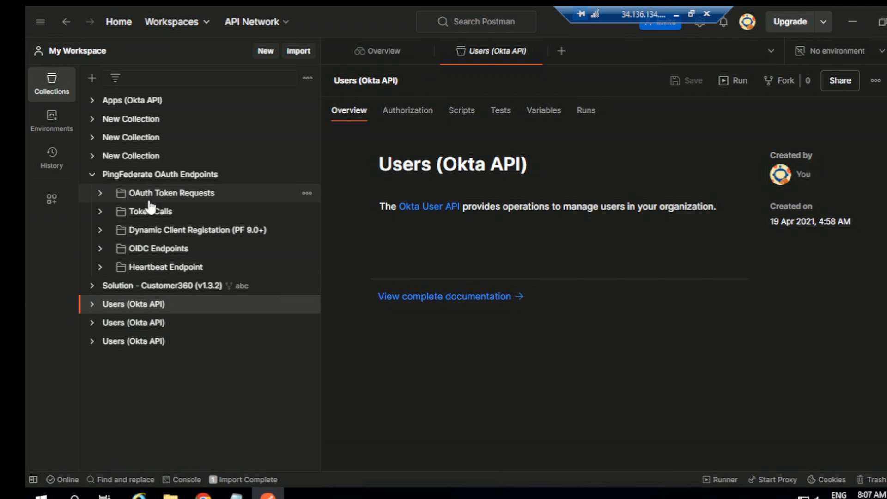
{"action": "left_click", "coordinate": [100, 193]}
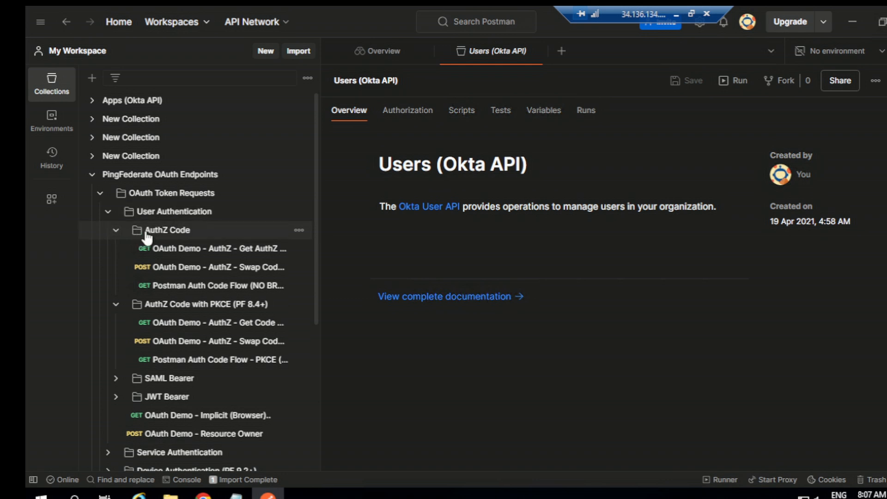
{"action": "left_click", "coordinate": [115, 305]}
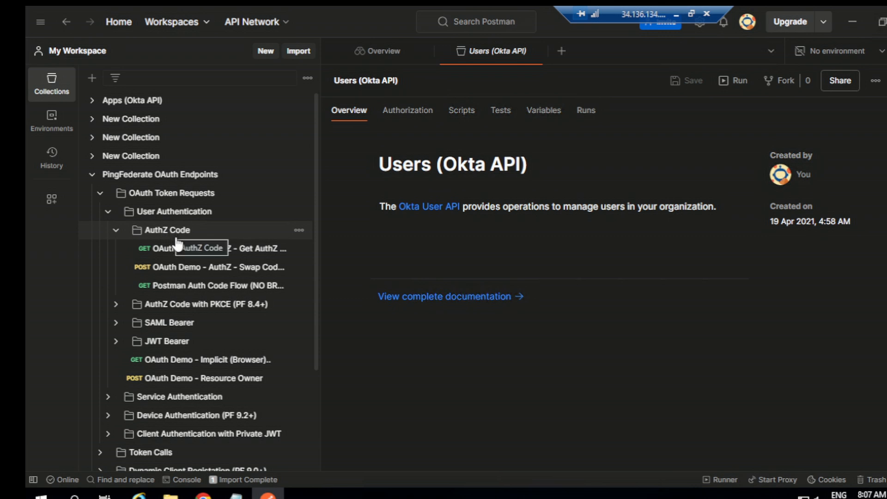
{"action": "left_click", "coordinate": [168, 290]}
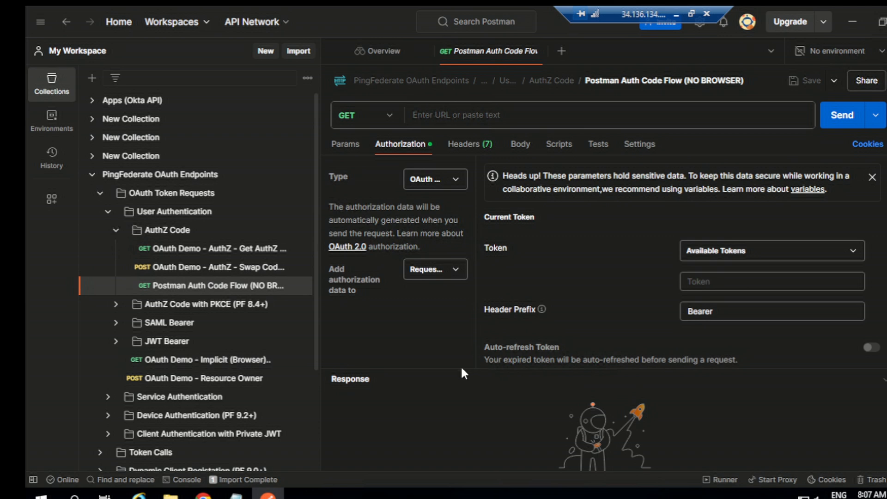
{"action": "left_click_drag", "start_coordinate": [461, 368], "coordinate": [455, 387]}
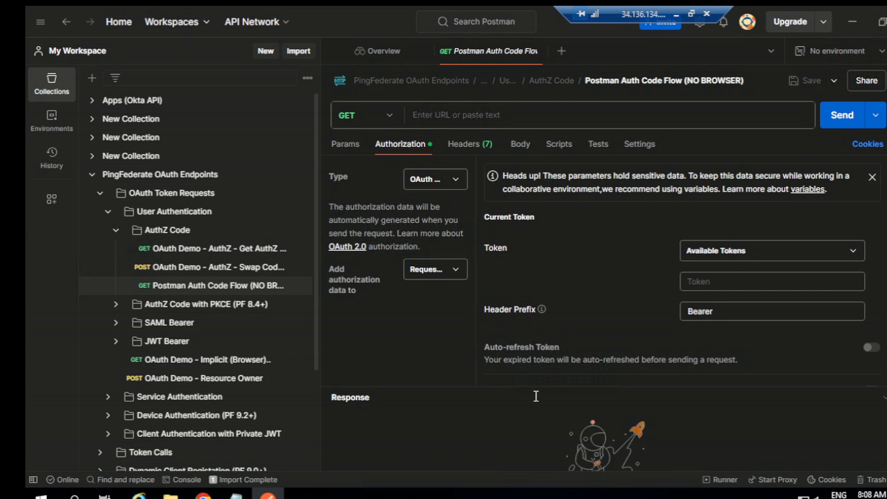
{"action": "left_click_drag", "start_coordinate": [530, 386], "coordinate": [542, 405]}
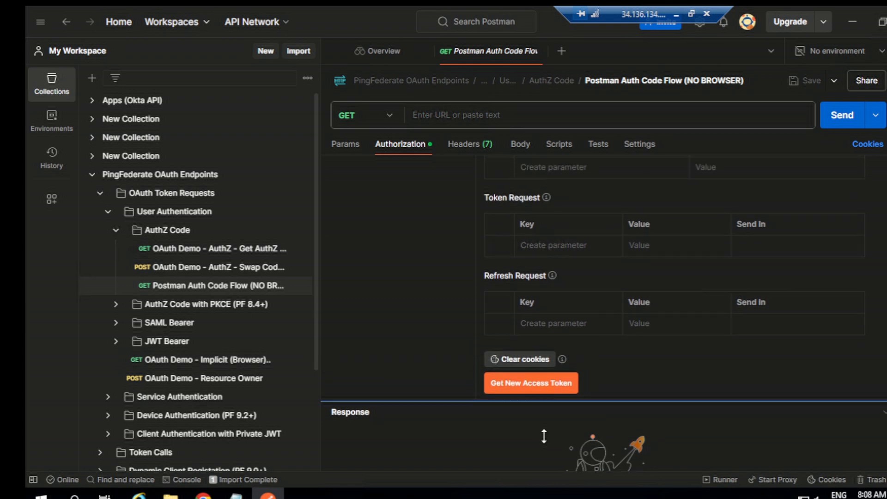
- Set the new token's name to Authcodetest and keep Authorization Code as the grant type
{"action": "scroll", "coordinate": [734, 300], "scroll_direction": "up", "scroll_amount": 15}
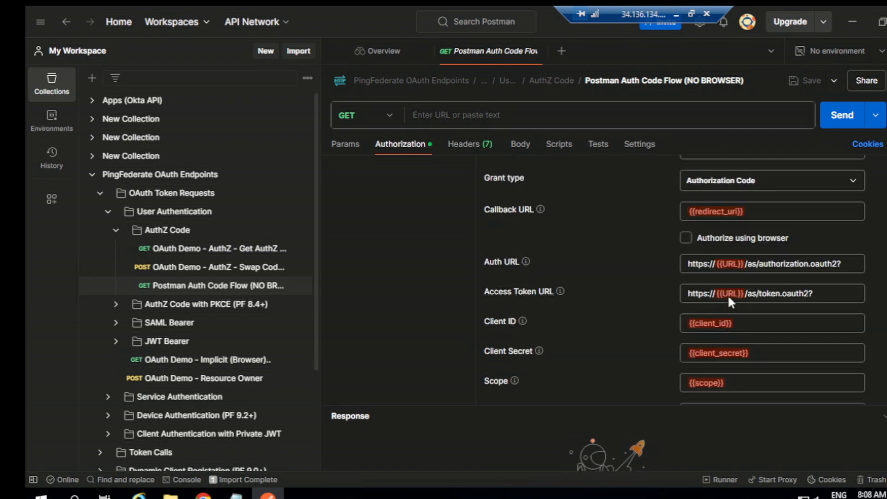
{"action": "scroll", "coordinate": [730, 296], "scroll_direction": "up", "scroll_amount": 5}
{"action": "scroll", "coordinate": [727, 294], "scroll_direction": "down", "scroll_amount": 3}
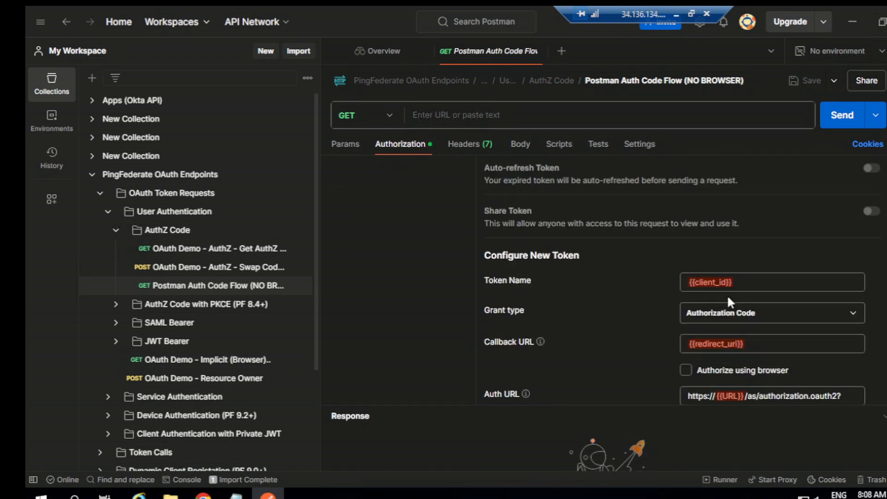
{"action": "scroll", "coordinate": [727, 301], "scroll_direction": "up", "scroll_amount": 3}
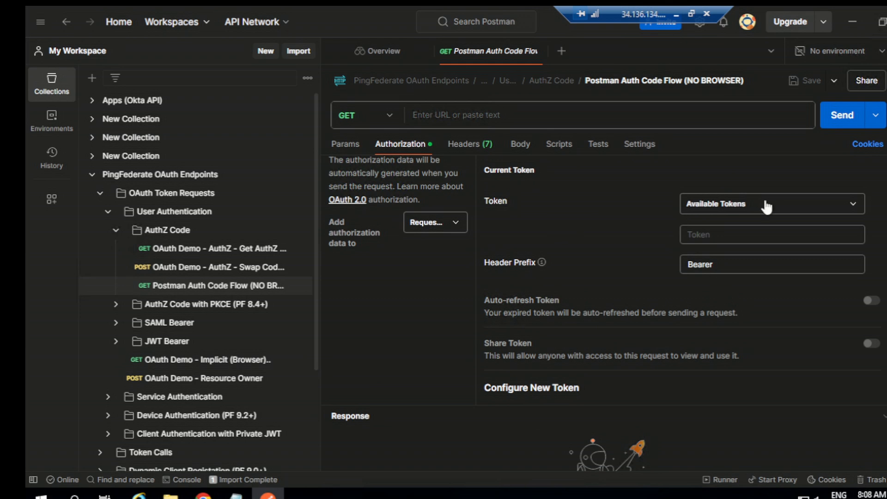
{"action": "scroll", "coordinate": [734, 273], "scroll_direction": "down", "scroll_amount": 3}
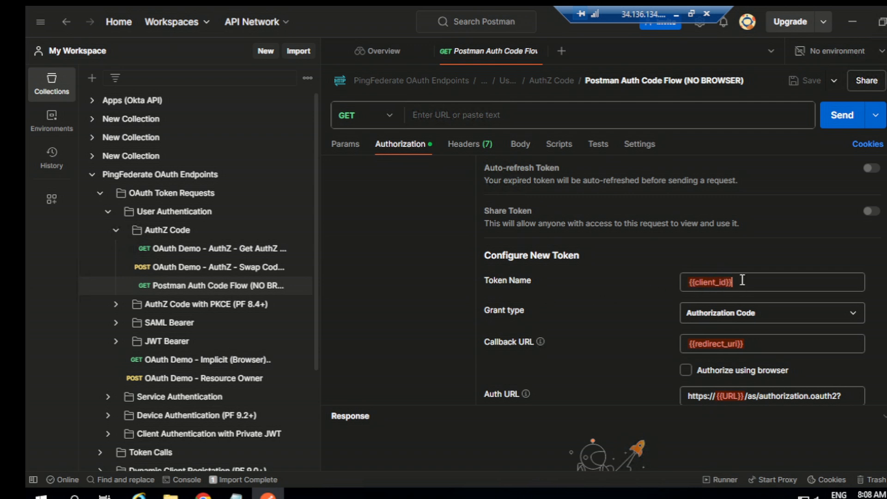
{"action": "key", "text": "BackSpace"}
{"action": "key", "text": "BackSpace"}
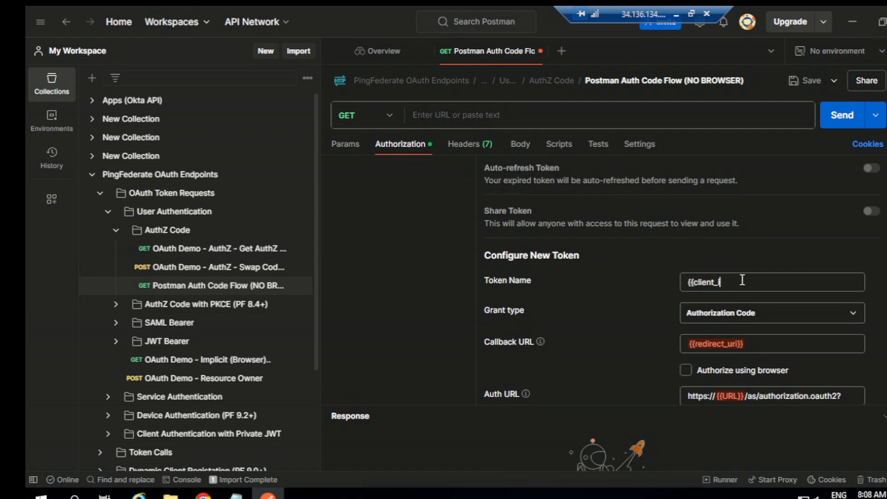
{"action": "key", "text": "BackSpace"}
{"action": "key", "text": "BackSpace"}
{"action": "key", "text": "BackSpace"}
{"action": "key", "text": "BackSpace"}
{"action": "key", "text": "BackSpace"}
{"action": "key", "text": "BackSpace"}
{"action": "key", "text": "BackSpace"}
{"action": "key", "text": "BackSpace"}
{"action": "key", "text": "BackSpace"}
{"action": "type", "text": "Authcodetest"}
{"action": "left_click", "coordinate": [779, 321]}
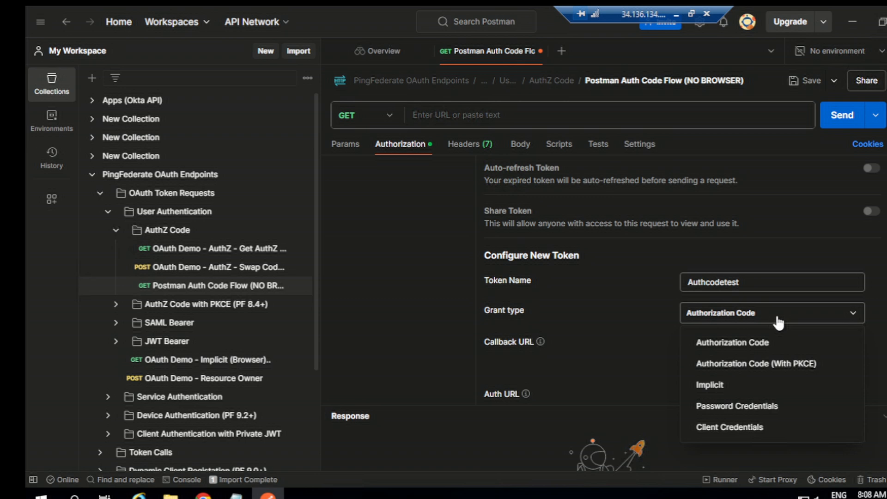
{"action": "left_click", "coordinate": [778, 322]}
{"action": "scroll", "coordinate": [760, 321], "scroll_direction": "down", "scroll_amount": 2}
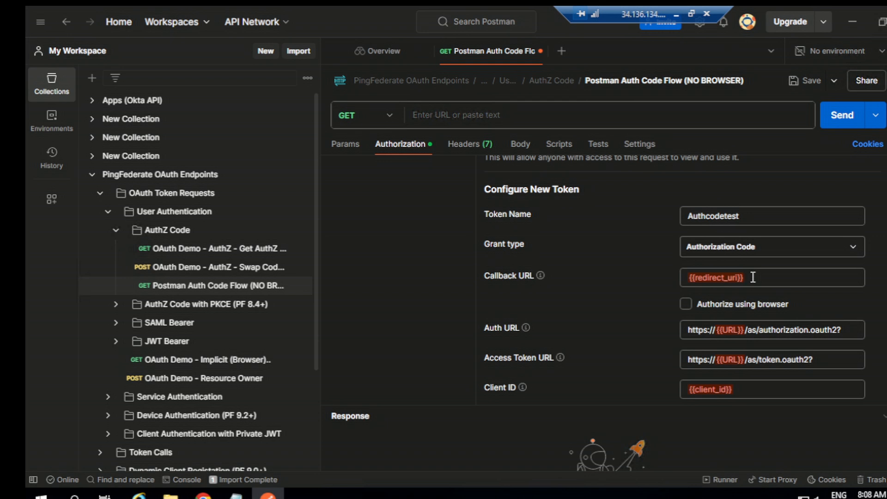
{"action": "key", "text": "BackSpace"}
{"action": "key", "text": "BackSpace"}
{"action": "key", "text": "BackSpace"}
{"action": "key", "text": "BackSpace"}
{"action": "key", "text": "BackSpace"}
{"action": "key", "text": "BackSpace"}
{"action": "key", "text": "BackSpace"}
{"action": "key", "text": "BackSpace"}
{"action": "key", "text": "BackSpace"}
{"action": "key", "text": "BackSpace"}
{"action": "key", "text": "BackSpace"}
{"action": "key", "text": "BackSpace"}
{"action": "key", "text": "BackSpace"}
{"action": "key", "text": "BackSpace"}
{"action": "key", "text": "BackSpace"}
{"action": "key", "text": "BackSpace"}
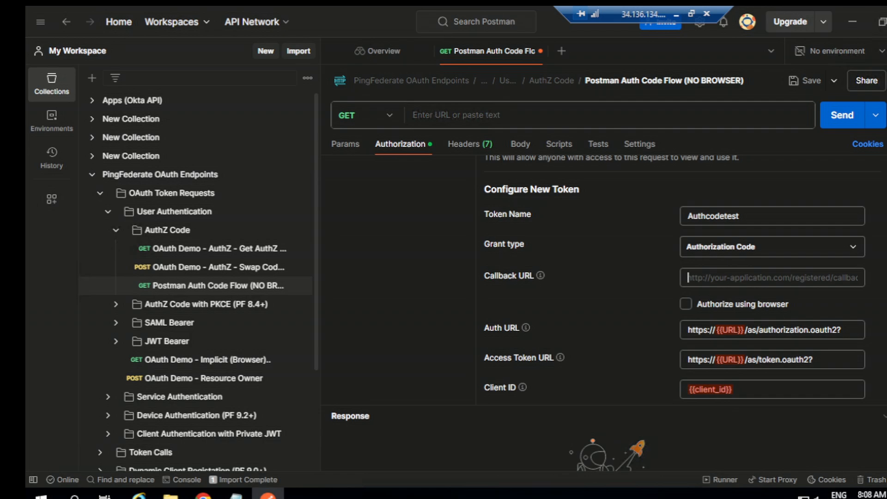
{"action": "left_click", "coordinate": [236, 496]}
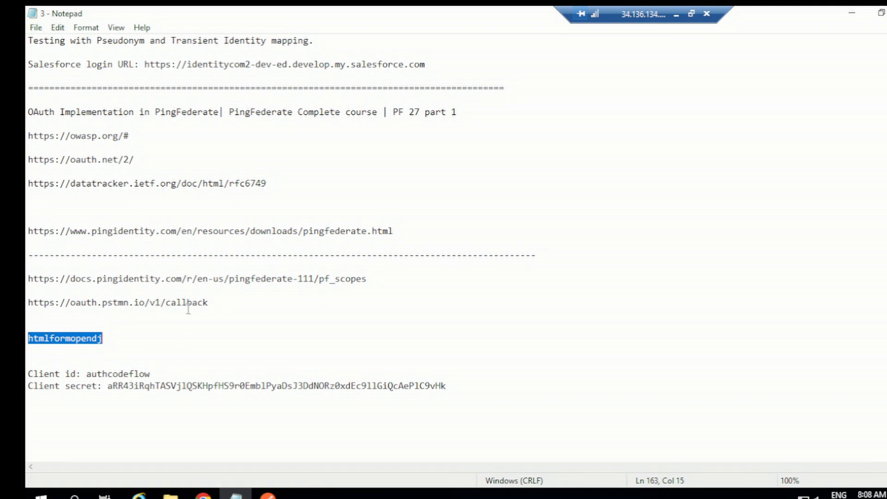
{"action": "left_click", "coordinate": [56, 315]}
{"action": "left_click", "coordinate": [26, 302], "text": "shift"}
{"action": "key", "text": "ctrl+c"}
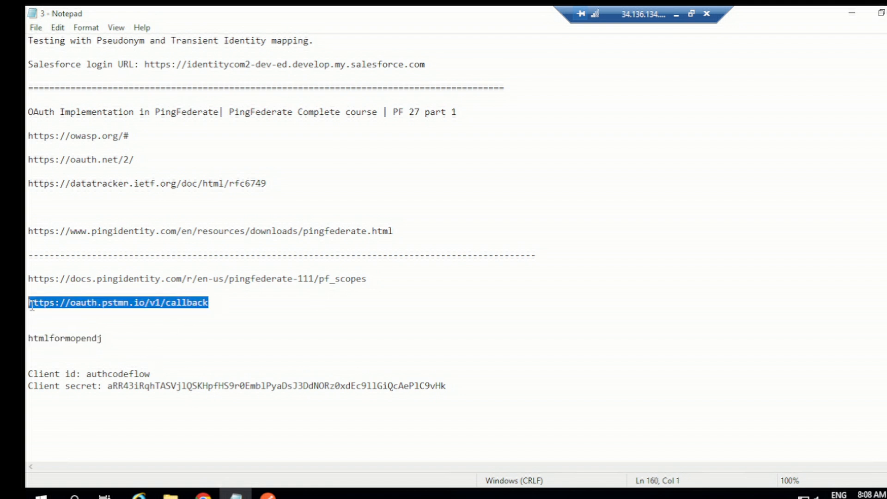
{"action": "key", "text": "alt+Tab"}
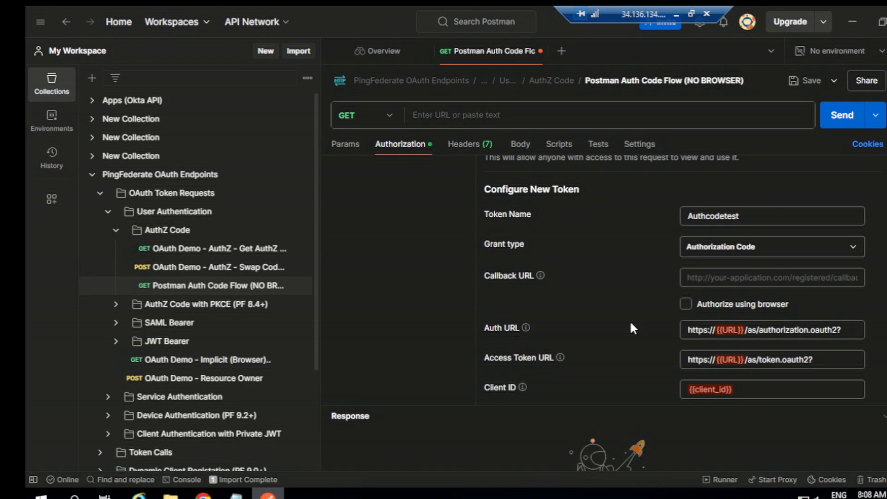
{"action": "key", "text": "ctrl+v"}
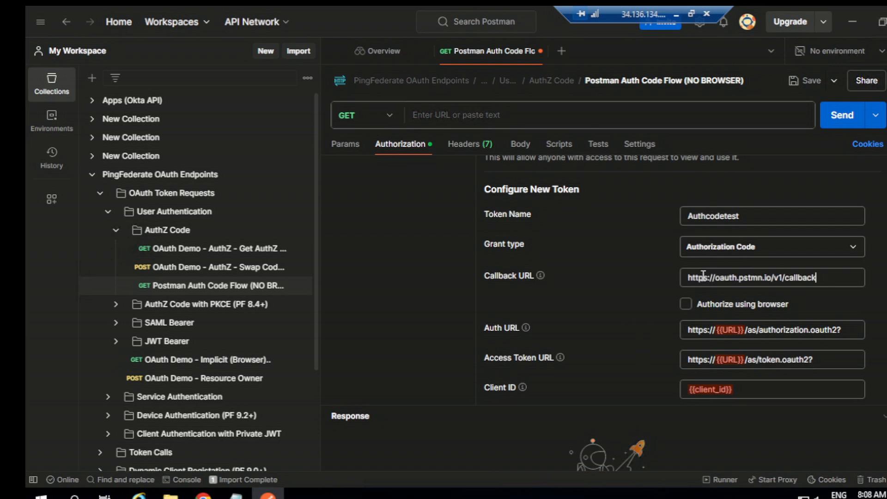
- Switch to PingFederate in the browser and select the Base URL in the system's Protocol Settings for copying
{"action": "scroll", "coordinate": [733, 305], "scroll_direction": "down", "scroll_amount": 2}
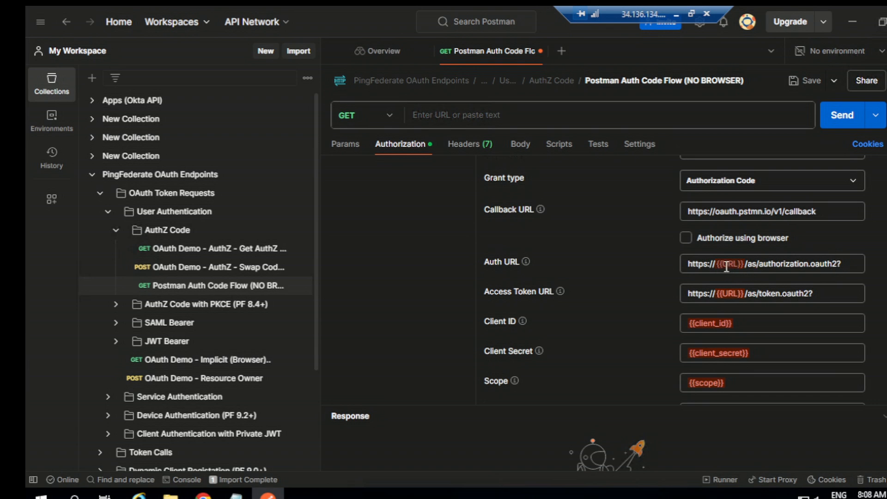
{"action": "mouse_move", "coordinate": [727, 267]}
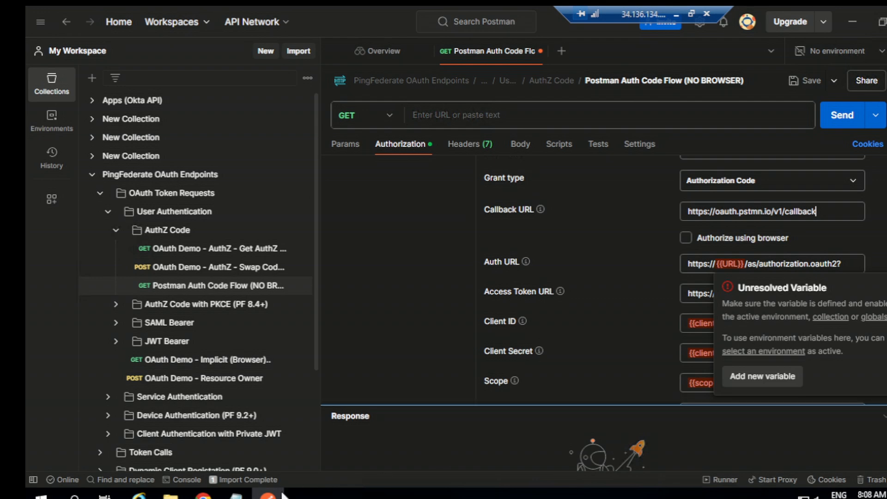
{"action": "mouse_move", "coordinate": [202, 495]}
{"action": "left_click", "coordinate": [250, 409]}
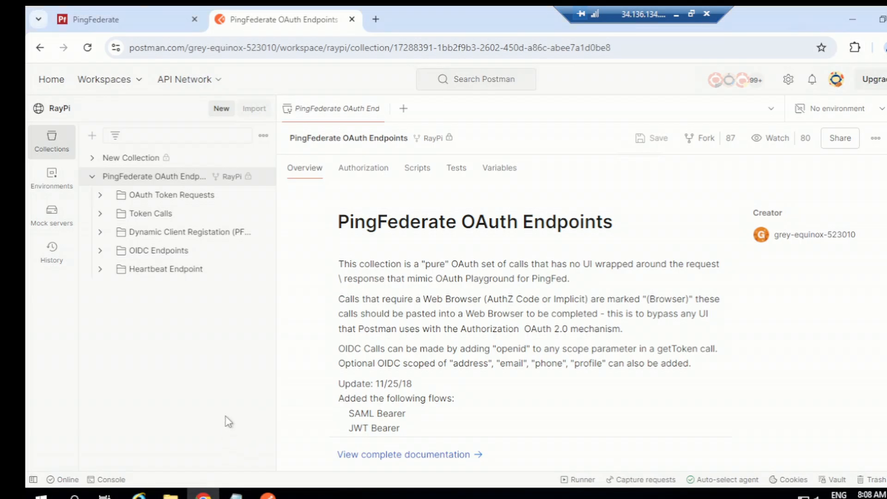
{"action": "left_click", "coordinate": [159, 20]}
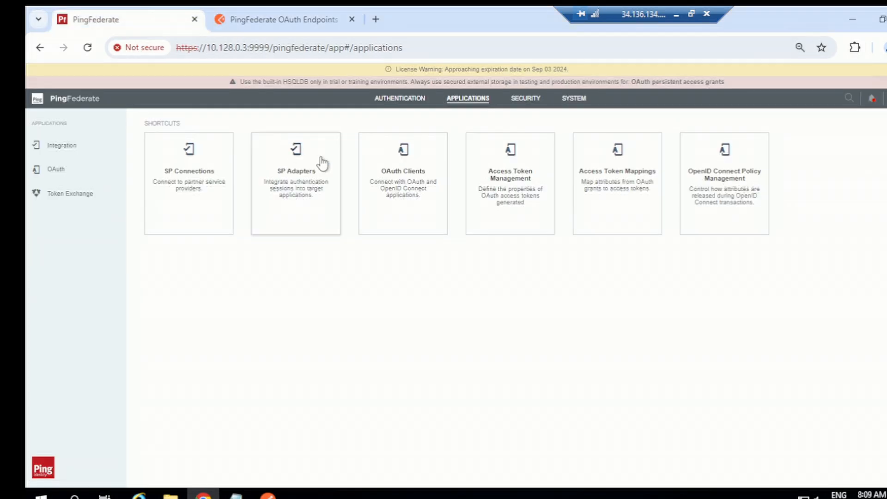
{"action": "left_click", "coordinate": [573, 101]}
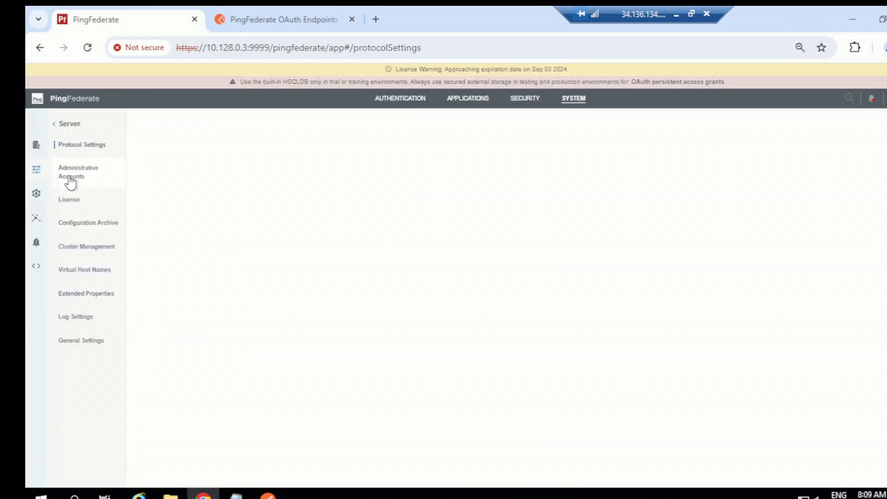
{"action": "left_click_drag", "start_coordinate": [318, 208], "coordinate": [249, 212]}
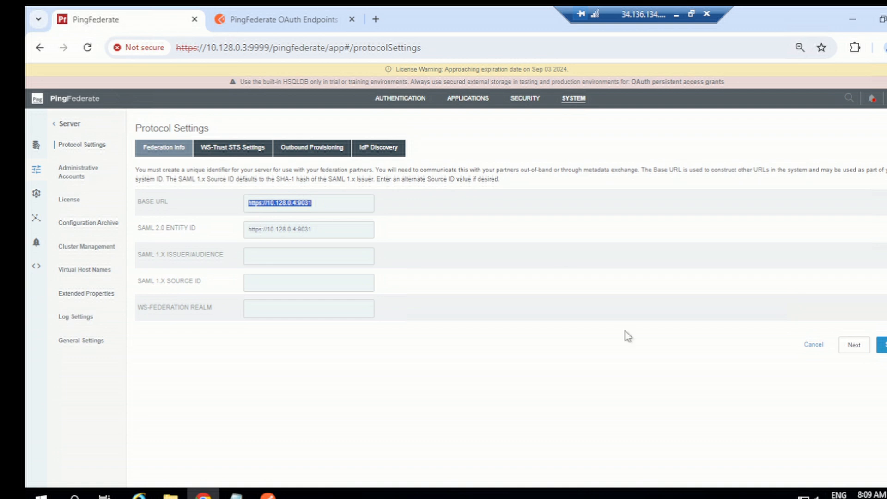
{"action": "left_click", "coordinate": [267, 495]}
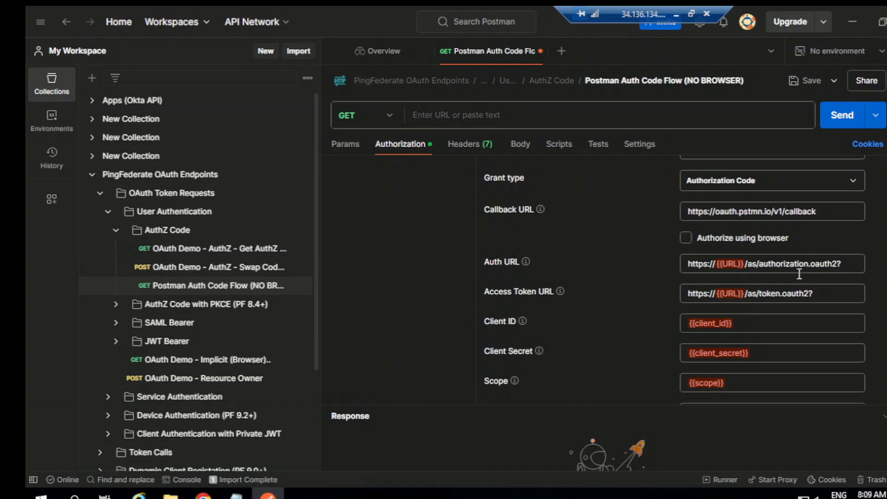
{"action": "mouse_move", "coordinate": [745, 267]}
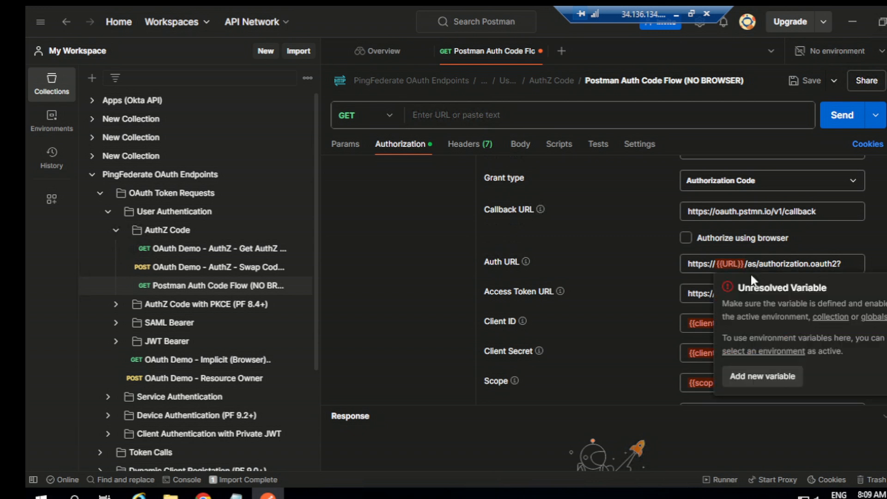
{"action": "left_click", "coordinate": [747, 267]}
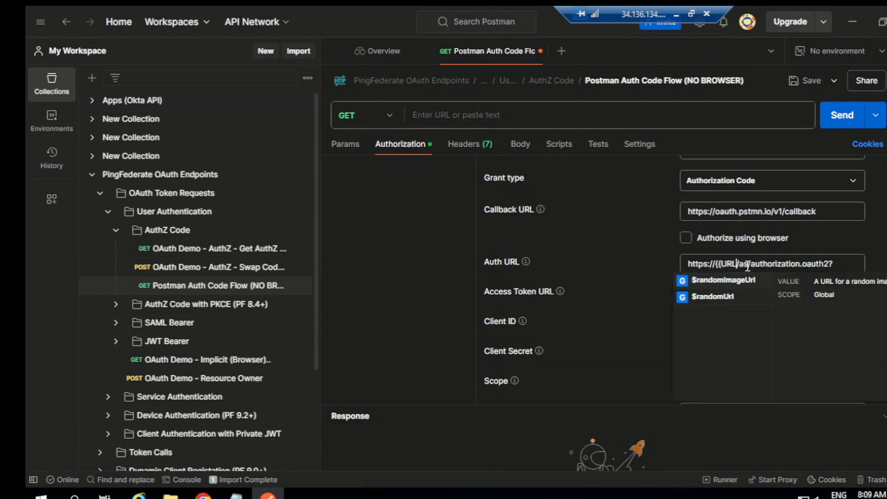
{"action": "key", "text": "BackSpace"}
{"action": "key", "text": "BackSpace"}
{"action": "key", "text": "BackSpace"}
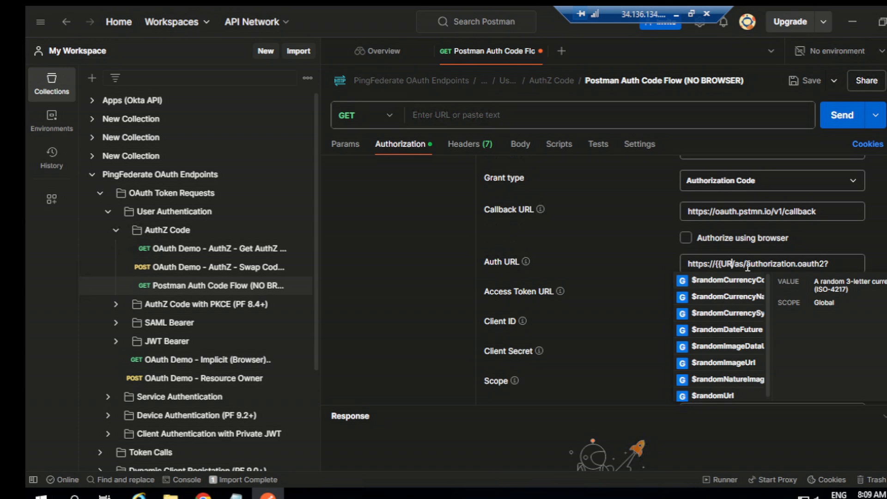
{"action": "key", "text": "BackSpace"}
{"action": "key", "text": "BackSpace"}
{"action": "key", "text": "BackSpace"}
{"action": "key", "text": "BackSpace"}
{"action": "key", "text": "BackSpace"}
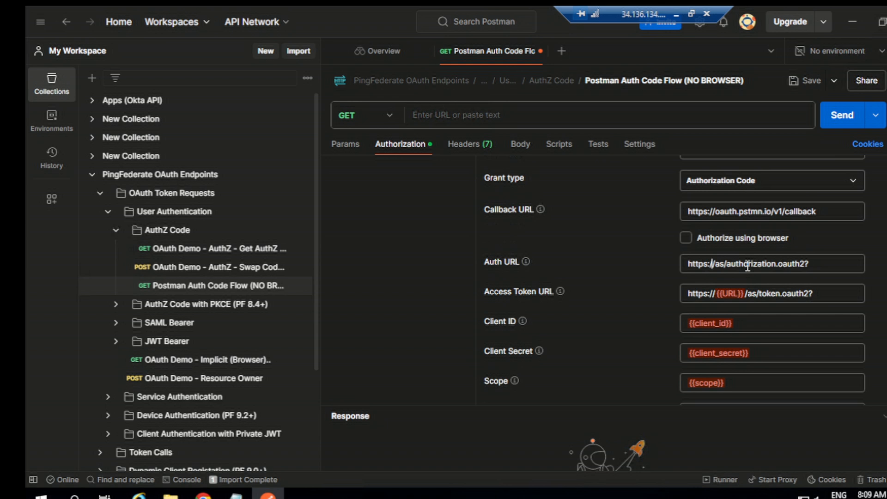
{"action": "type", "text": "https://10.128.0.4:9031"}
{"action": "left_click", "coordinate": [715, 267]}
{"action": "key", "text": "BackSpace"}
{"action": "key", "text": "BackSpace"}
{"action": "key", "text": "BackSpace"}
{"action": "key", "text": "BackSpace"}
{"action": "key", "text": "BackSpace"}
{"action": "key", "text": "BackSpace"}
{"action": "key", "text": "BackSpace"}
{"action": "key", "text": "BackSpace"}
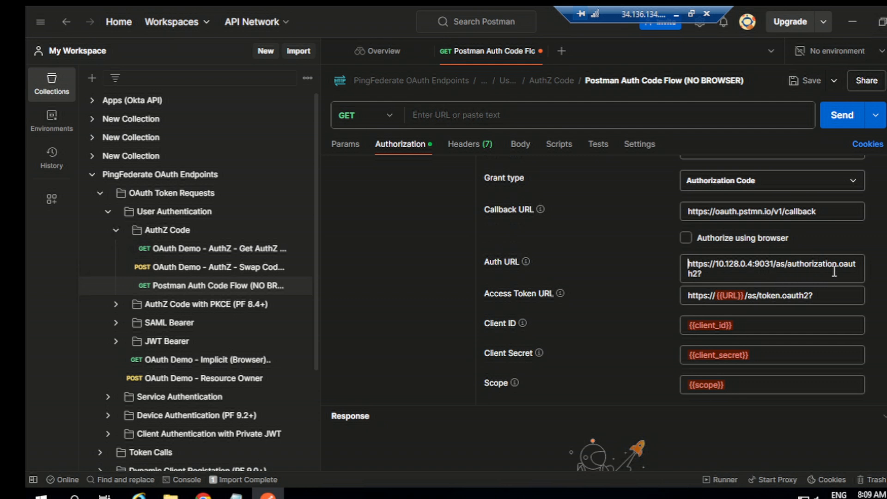
{"action": "left_click", "coordinate": [708, 277]}
{"action": "key", "text": "BackSpace"}
{"action": "left_click", "coordinate": [751, 297]}
{"action": "key", "text": "BackSpace"}
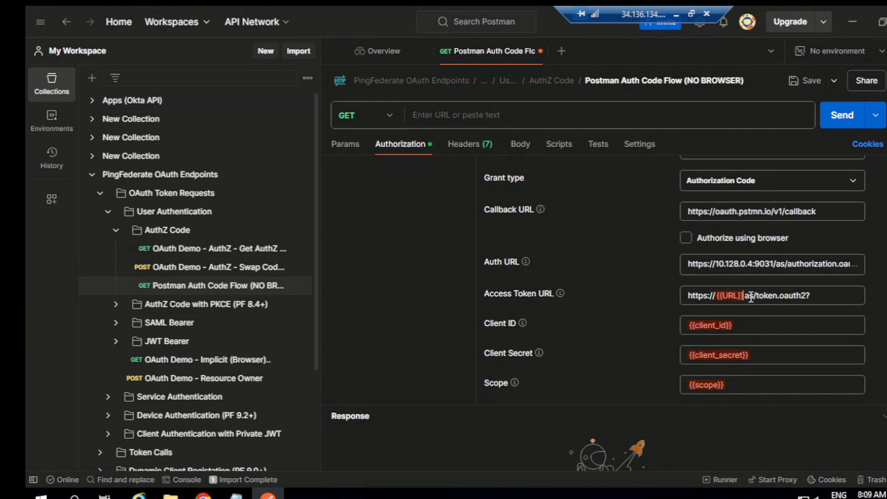
{"action": "key", "text": "BackSpace"}
{"action": "key", "text": "BackSpace"}
{"action": "key", "text": "BackSpace"}
{"action": "key", "text": "BackSpace"}
{"action": "key", "text": "BackSpace"}
{"action": "key", "text": "BackSpace"}
{"action": "key", "text": "BackSpace"}
{"action": "key", "text": "BackSpace"}
{"action": "key", "text": "BackSpace"}
{"action": "key", "text": "BackSpace"}
{"action": "key", "text": "BackSpace"}
{"action": "key", "text": "BackSpace"}
{"action": "key", "text": "BackSpace"}
{"action": "key", "text": "BackSpace"}
{"action": "key", "text": "BackSpace"}
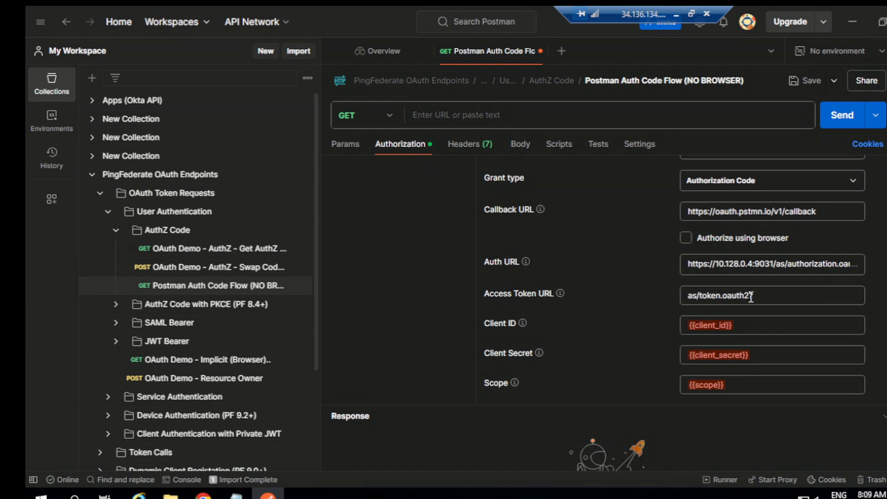
{"action": "key", "text": "ctrl+v"}
{"action": "left_click", "coordinate": [855, 295]}
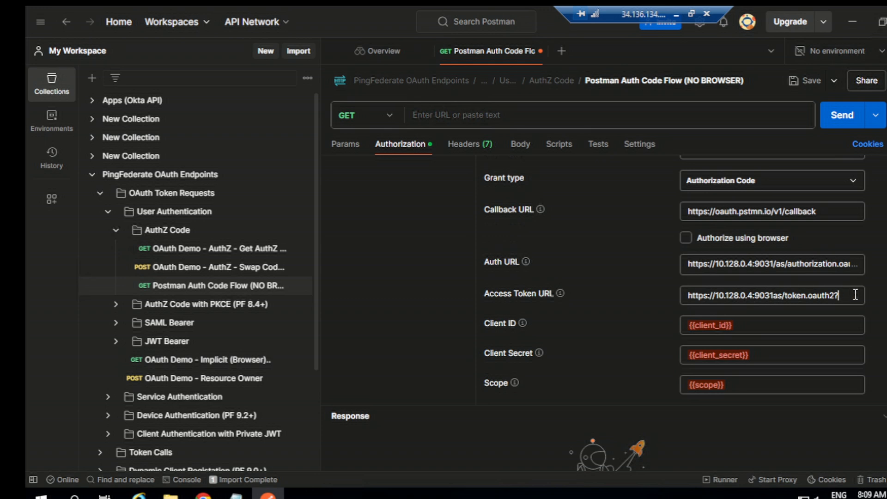
{"action": "key", "text": "BackSpace"}
- Clear the placeholder variables from the Client ID, Client Secret and Scope fields
{"action": "left_click_drag", "start_coordinate": [738, 326], "coordinate": [678, 327]}
{"action": "key", "text": "BackSpace"}
{"action": "left_click_drag", "start_coordinate": [759, 355], "coordinate": [682, 357]}
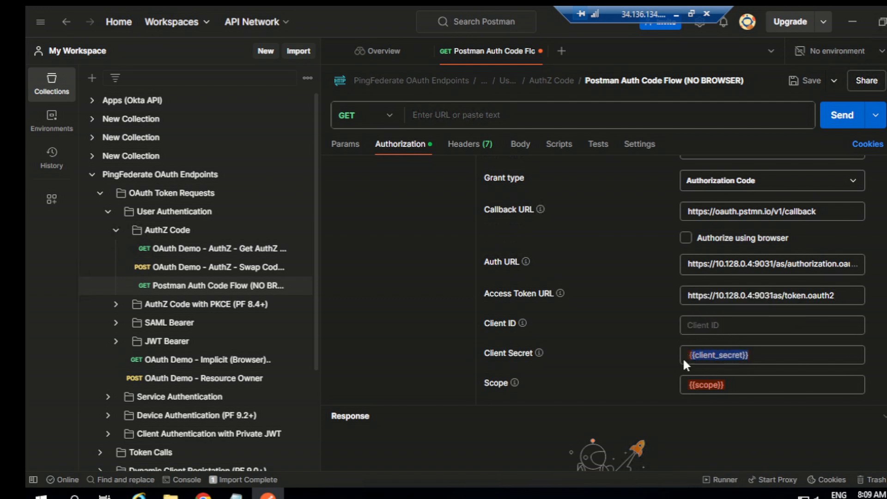
{"action": "key", "text": "BackSpace"}
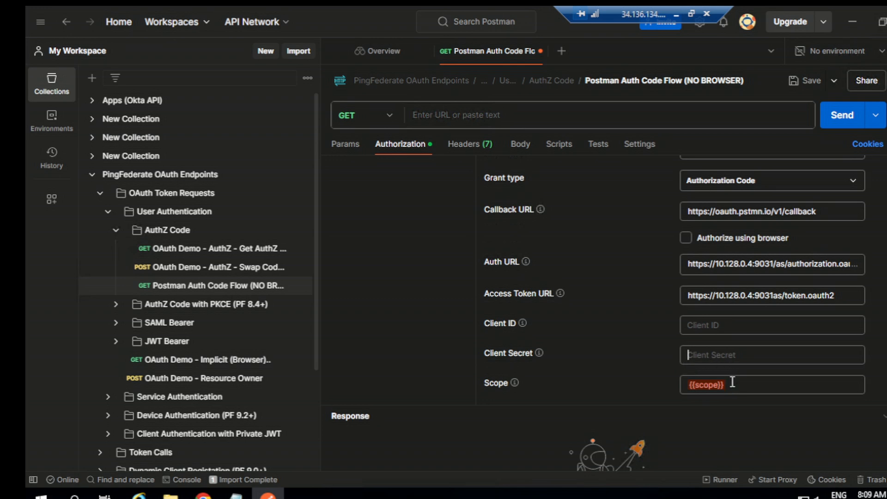
{"action": "scroll", "coordinate": [733, 378], "scroll_direction": "down", "scroll_amount": 2}
{"action": "left_click", "coordinate": [730, 323]}
{"action": "key", "text": "BackSpace"}
{"action": "key", "text": "BackSpace"}
{"action": "key", "text": "BackSpace"}
{"action": "key", "text": "BackSpace"}
{"action": "key", "text": "BackSpace"}
{"action": "key", "text": "BackSpace"}
{"action": "key", "text": "BackSpace"}
{"action": "key", "text": "BackSpace"}
{"action": "key", "text": "BackSpace"}
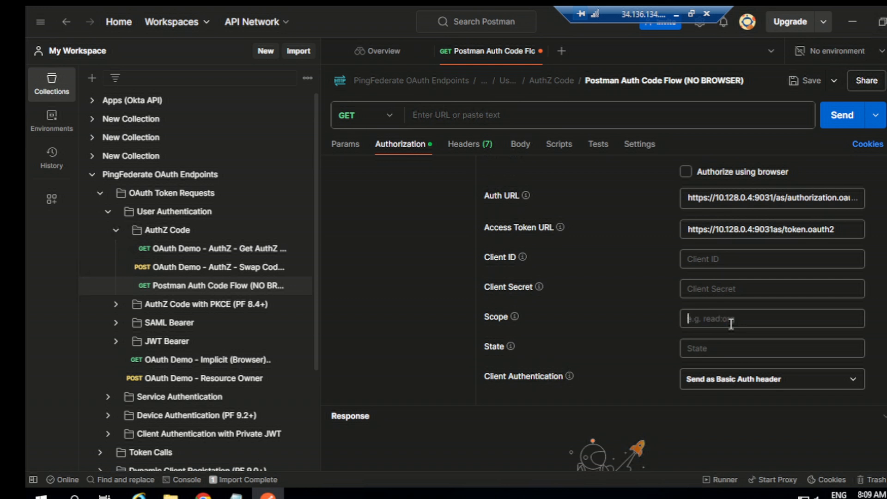
- Copy the client ID authcodeflow from the Notepad notes and enter it as Postman's Client ID
{"action": "left_click", "coordinate": [715, 257]}
{"action": "left_click", "coordinate": [234, 444]}
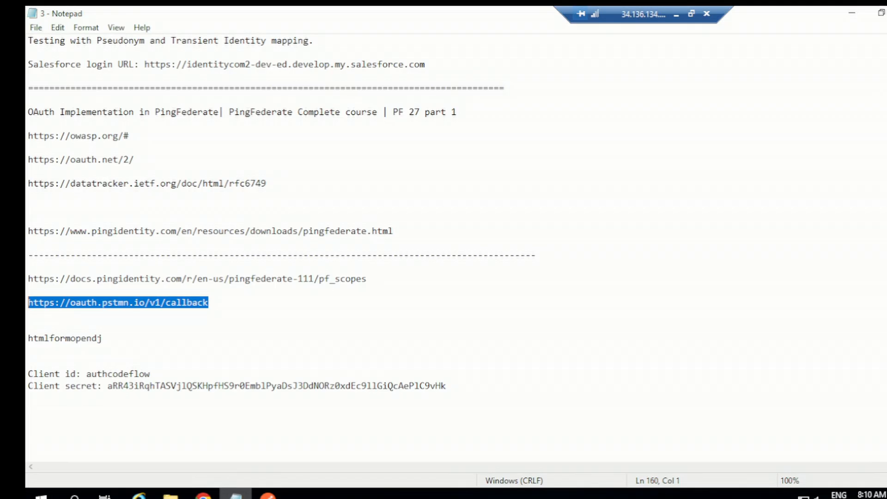
{"action": "double_click", "coordinate": [97, 372]}
{"action": "left_click", "coordinate": [97, 372]}
{"action": "double_click", "coordinate": [97, 372]}
{"action": "key", "text": "ctrl+c"}
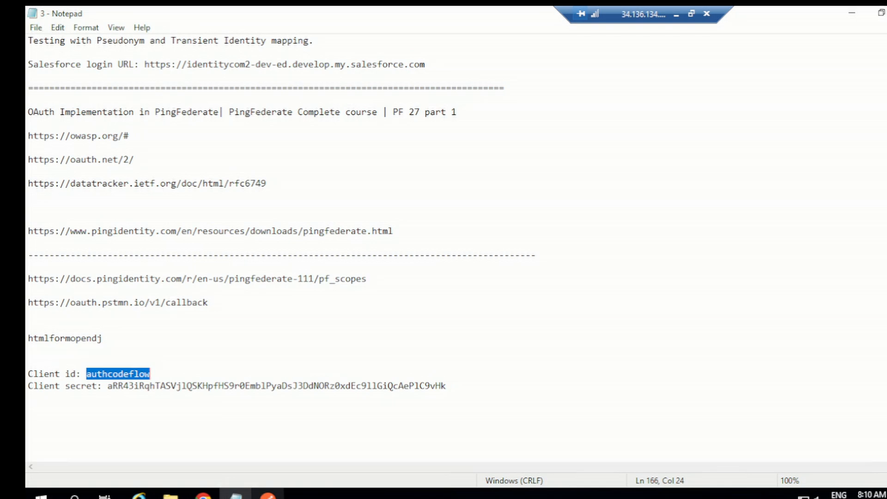
{"action": "left_click", "coordinate": [268, 495]}
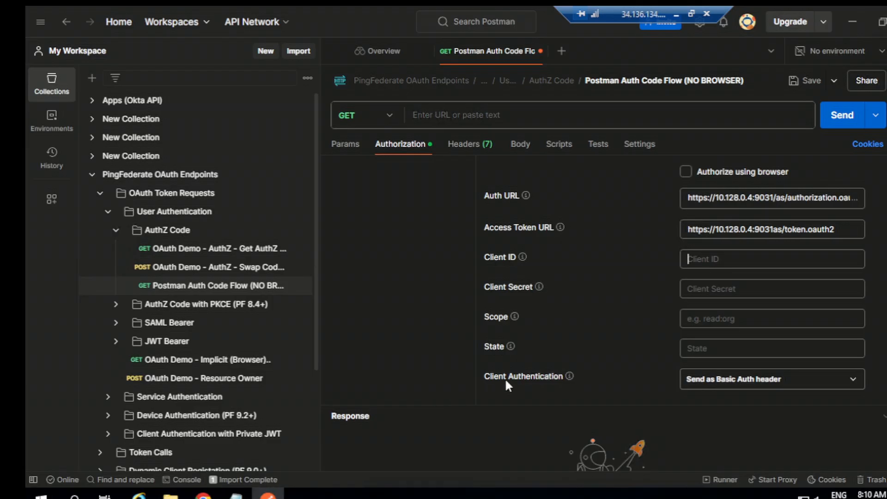
{"action": "left_click", "coordinate": [706, 259]}
{"action": "key", "text": "ctrl+v"}
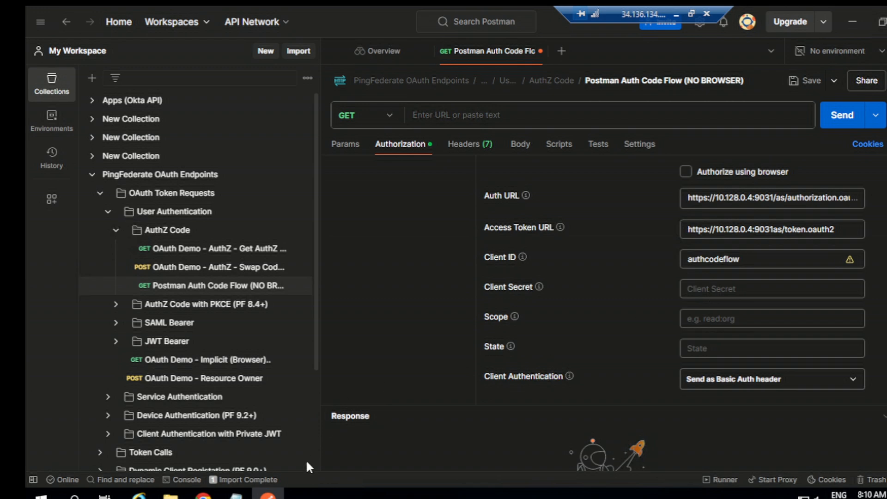
- Copy the client secret from the Notepad notes and paste it into Postman's Client Secret field
{"action": "left_click", "coordinate": [236, 494]}
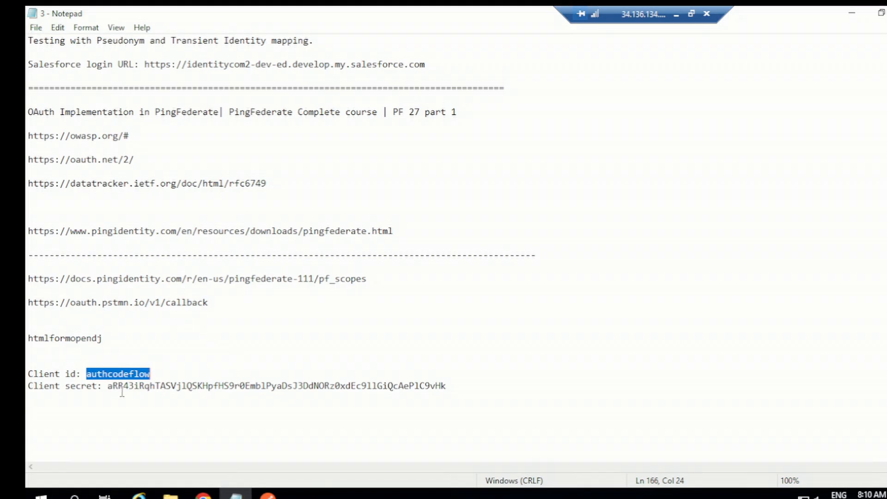
{"action": "double_click", "coordinate": [139, 386]}
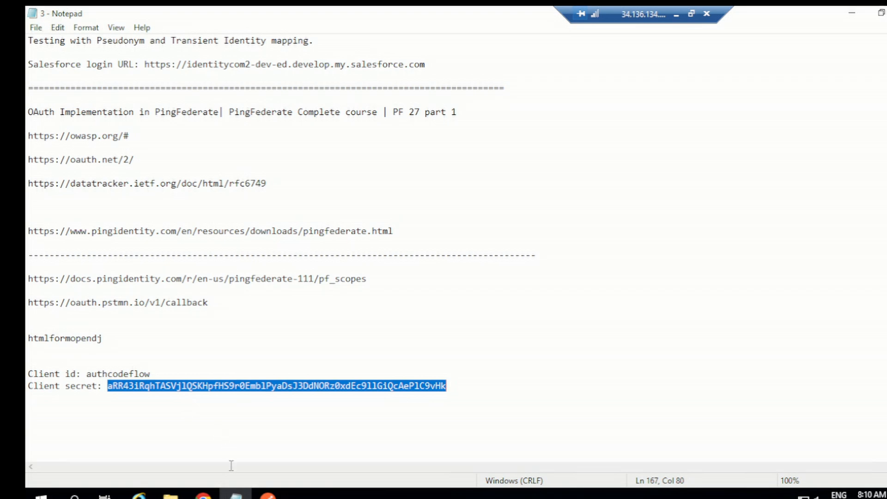
{"action": "left_click", "coordinate": [268, 494]}
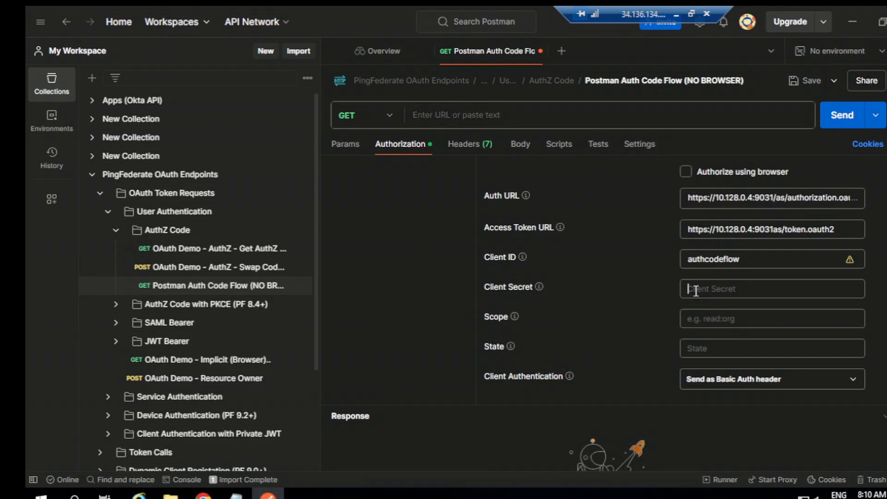
{"action": "key", "text": "ctrl+v"}
- Review the Client Authentication choices, keep Send as Basic Auth header, and dismiss the Advanced section's customization notice
{"action": "scroll", "coordinate": [702, 295], "scroll_direction": "down", "scroll_amount": 2}
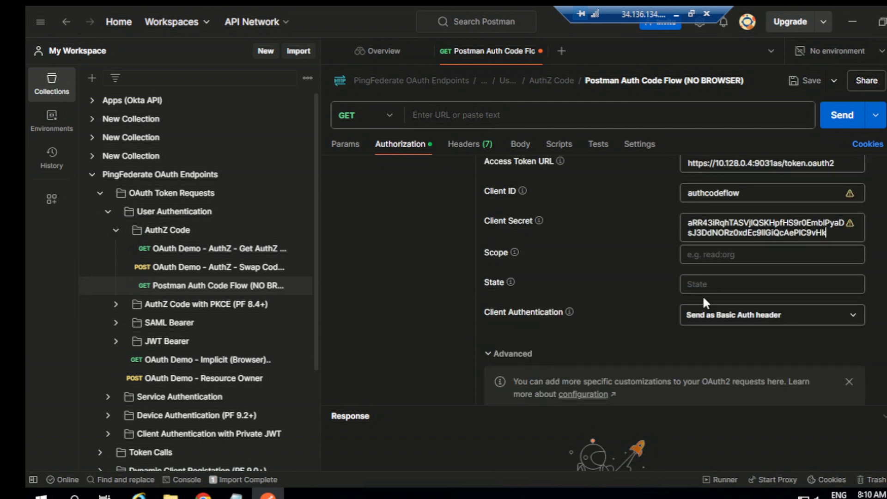
{"action": "left_click", "coordinate": [707, 286]}
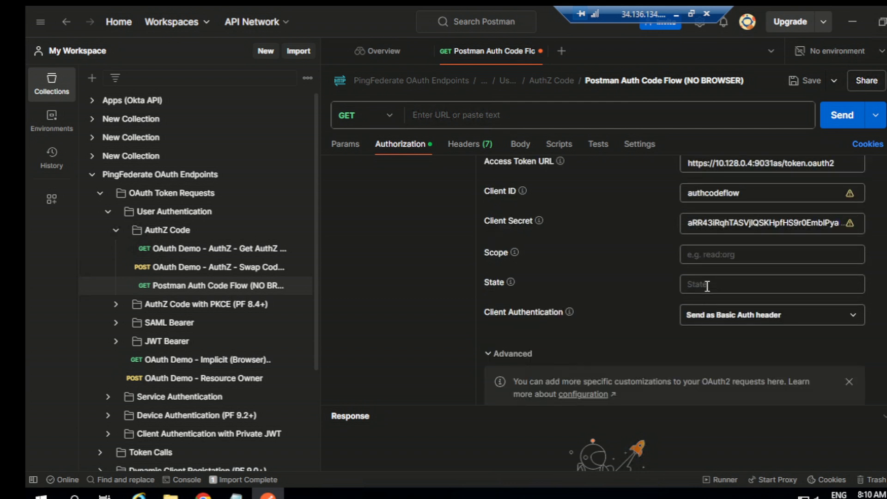
{"action": "scroll", "coordinate": [702, 284], "scroll_direction": "down", "scroll_amount": 1}
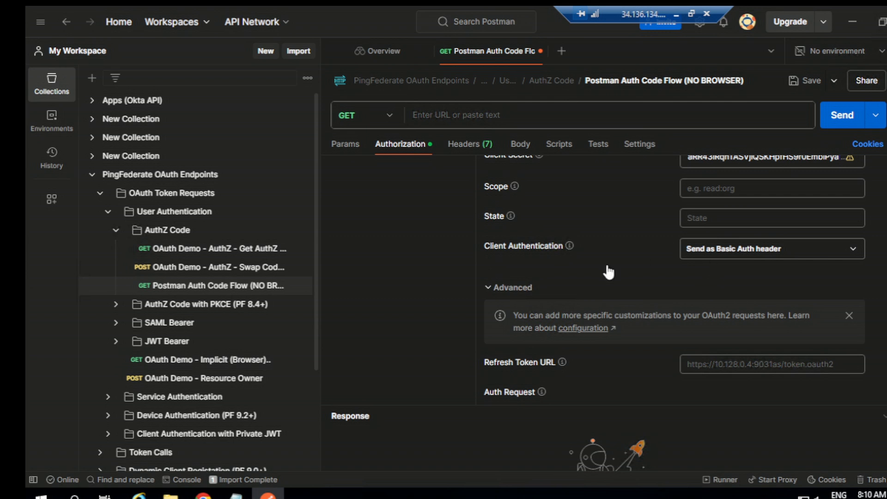
{"action": "left_click", "coordinate": [715, 251]}
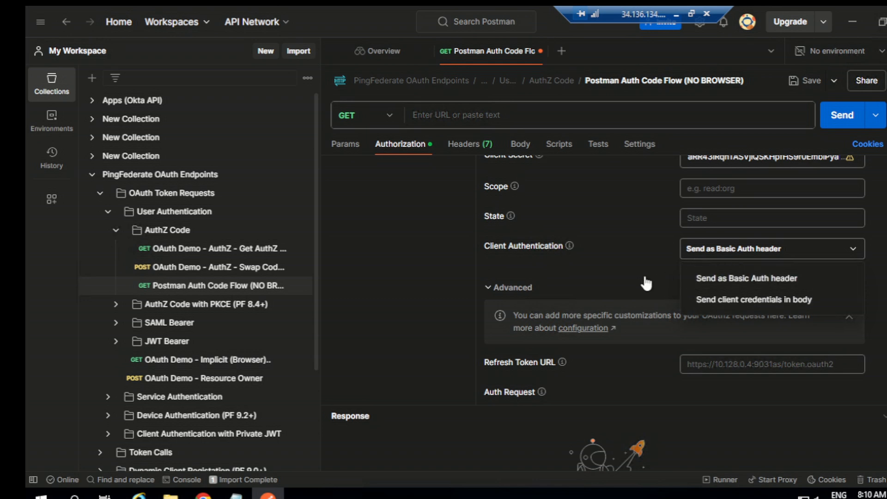
{"action": "left_click", "coordinate": [632, 279]}
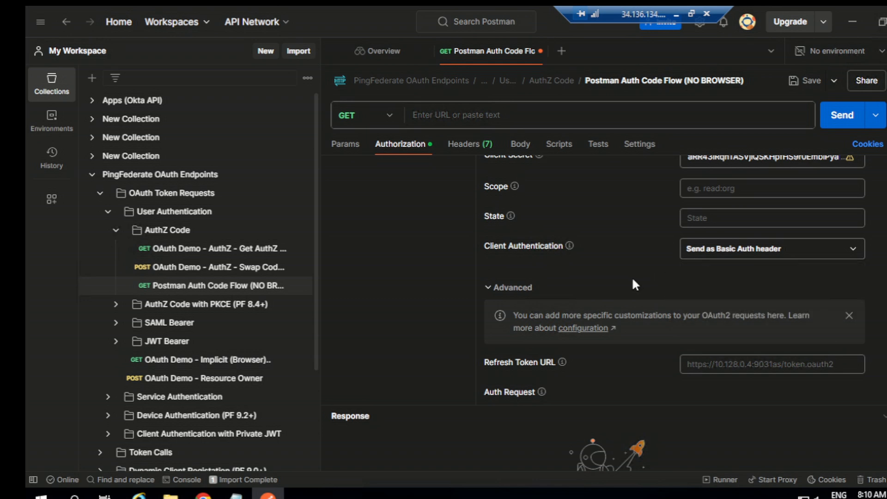
{"action": "left_click", "coordinate": [848, 318]}
- Review the completed token settings and request a new access token
{"action": "scroll", "coordinate": [661, 264], "scroll_direction": "up", "scroll_amount": 3}
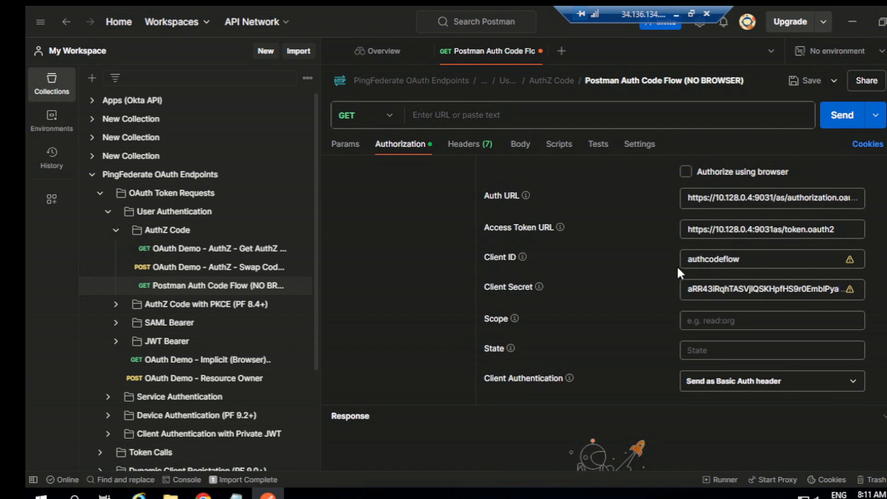
{"action": "scroll", "coordinate": [677, 268], "scroll_direction": "down", "scroll_amount": 6}
{"action": "scroll", "coordinate": [669, 265], "scroll_direction": "up", "scroll_amount": 4}
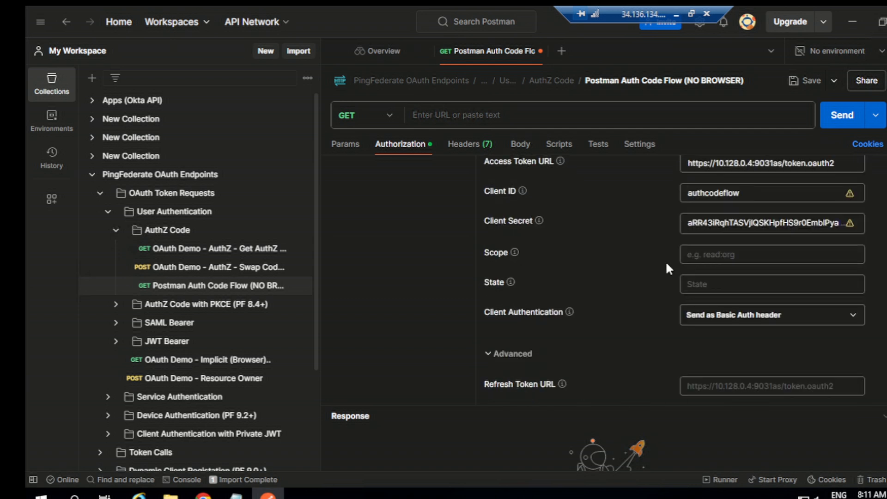
{"action": "scroll", "coordinate": [659, 253], "scroll_direction": "up", "scroll_amount": 2}
{"action": "scroll", "coordinate": [649, 287], "scroll_direction": "down", "scroll_amount": 4}
{"action": "scroll", "coordinate": [645, 291], "scroll_direction": "down", "scroll_amount": 5}
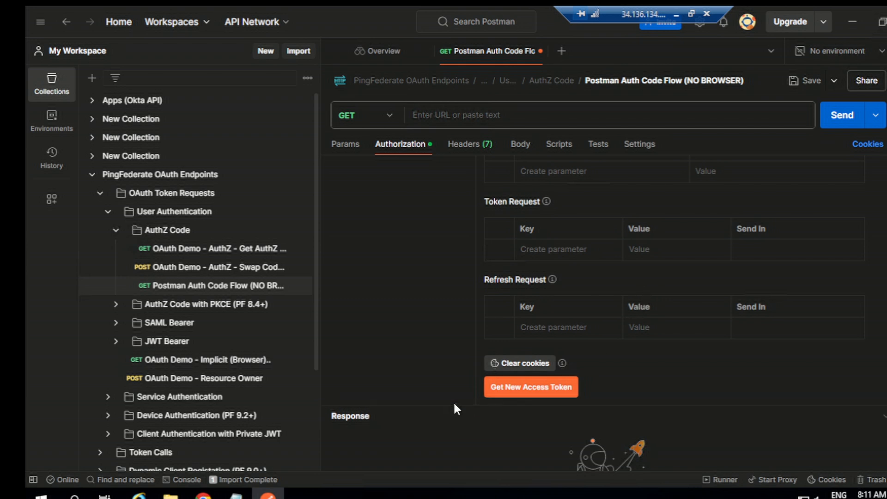
{"action": "left_click_drag", "start_coordinate": [453, 406], "coordinate": [448, 344]}
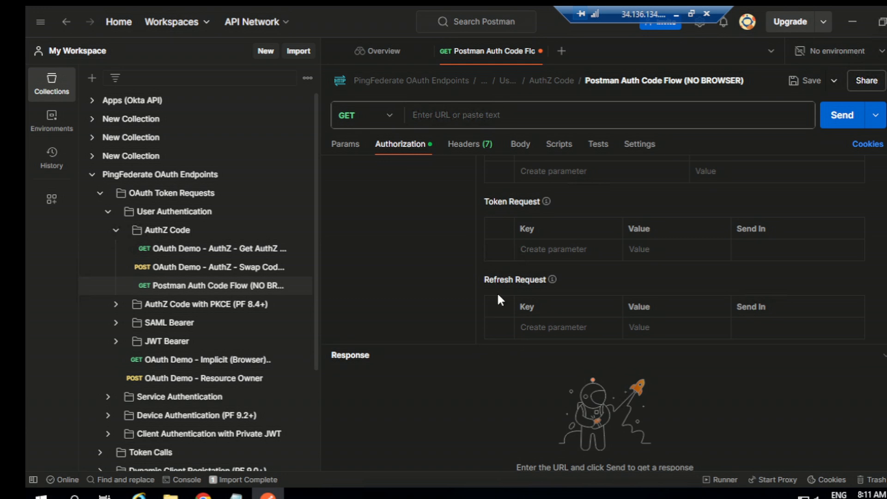
{"action": "scroll", "coordinate": [500, 284], "scroll_direction": "down", "scroll_amount": 3}
{"action": "left_click", "coordinate": [518, 330]}
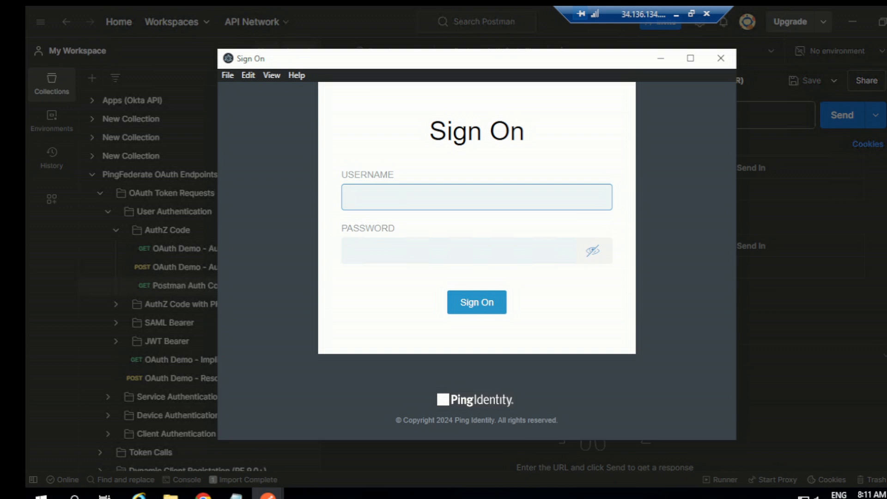
- Switch to the Notepad notes and look through the test entries for credentials to use at the sign-on prompt
{"action": "mouse_move", "coordinate": [235, 495]}
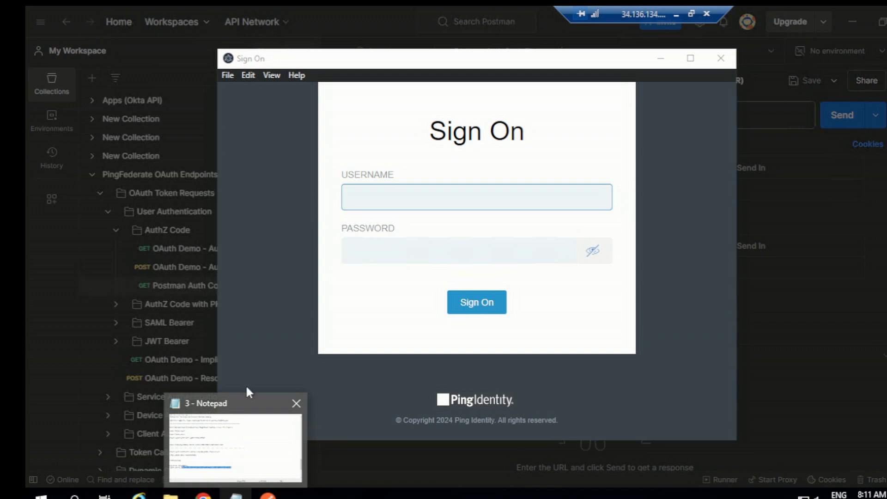
{"action": "left_click", "coordinate": [248, 421]}
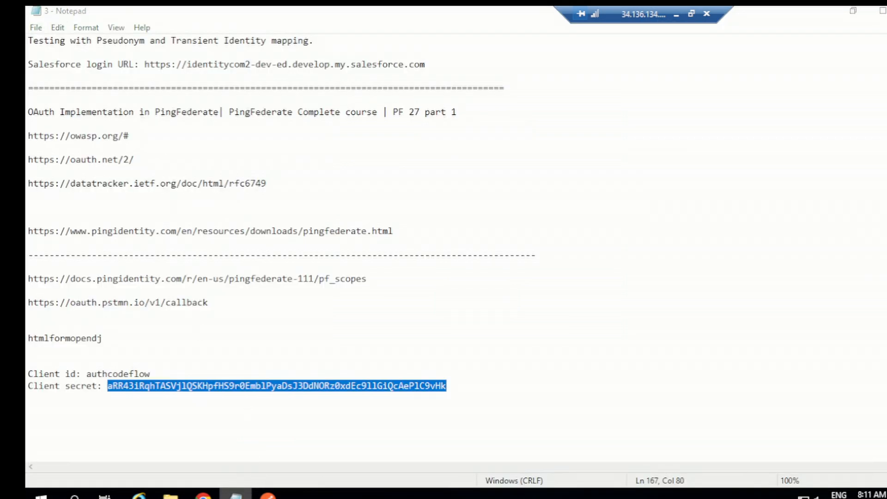
{"action": "left_click", "coordinate": [235, 495]}
{"action": "left_click", "coordinate": [235, 494]}
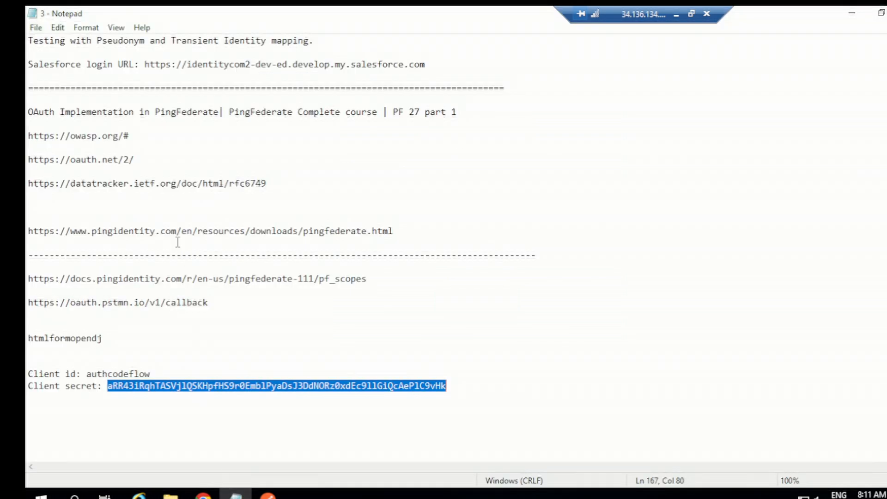
{"action": "scroll", "coordinate": [177, 241], "scroll_direction": "up", "scroll_amount": 5}
{"action": "scroll", "coordinate": [177, 243], "scroll_direction": "up", "scroll_amount": 7}
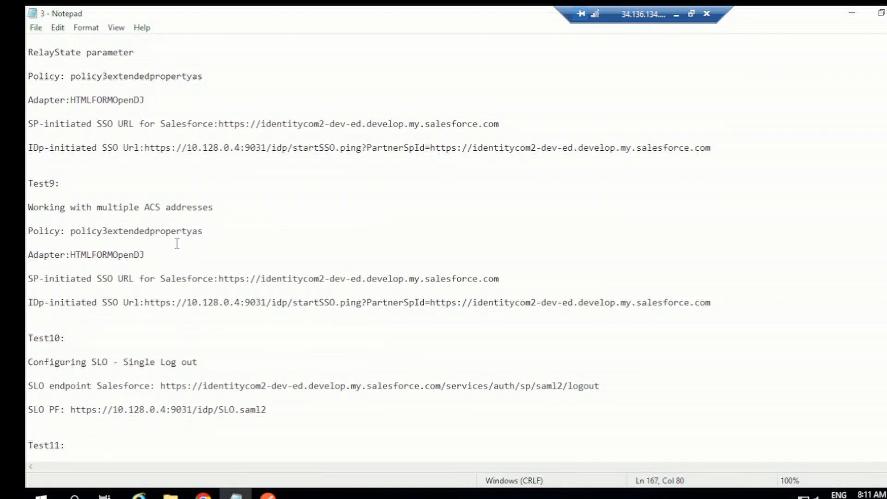
{"action": "scroll", "coordinate": [177, 243], "scroll_direction": "up", "scroll_amount": 5}
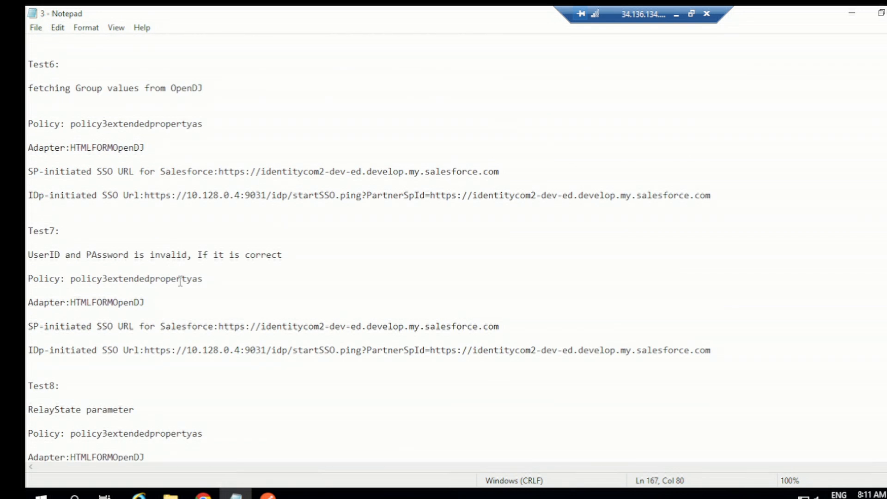
{"action": "scroll", "coordinate": [186, 320], "scroll_direction": "down", "scroll_amount": 5}
{"action": "scroll", "coordinate": [186, 320], "scroll_direction": "down", "scroll_amount": 5}
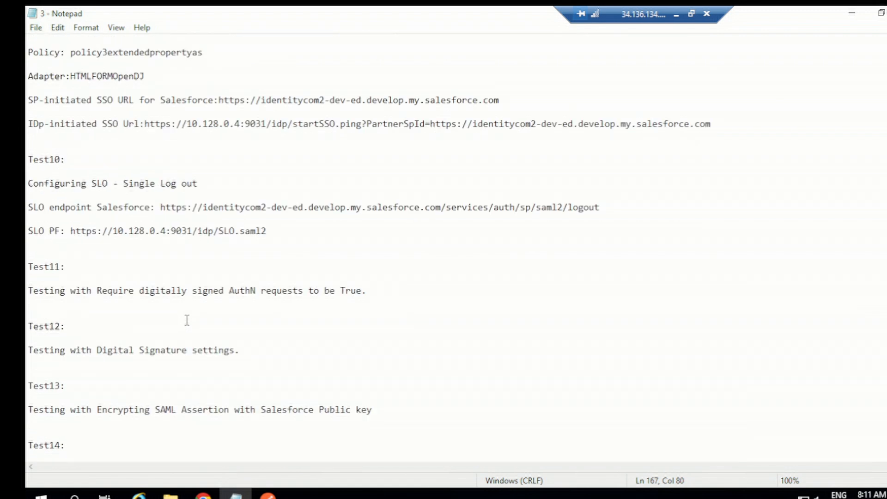
{"action": "scroll", "coordinate": [187, 320], "scroll_direction": "down", "scroll_amount": 3}
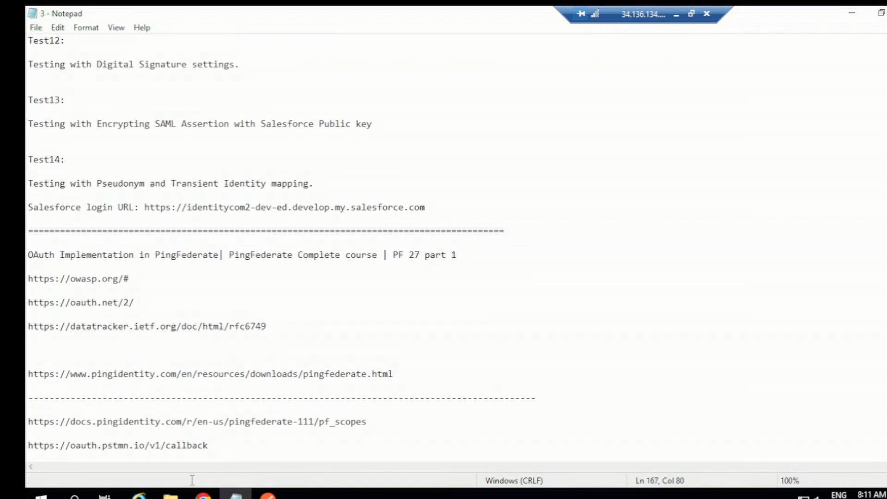
- Open the OpenDJ_USer_Details text file from the Desktop folder in File Explorer, maximize it, and look through its contents
{"action": "left_click", "coordinate": [175, 492]}
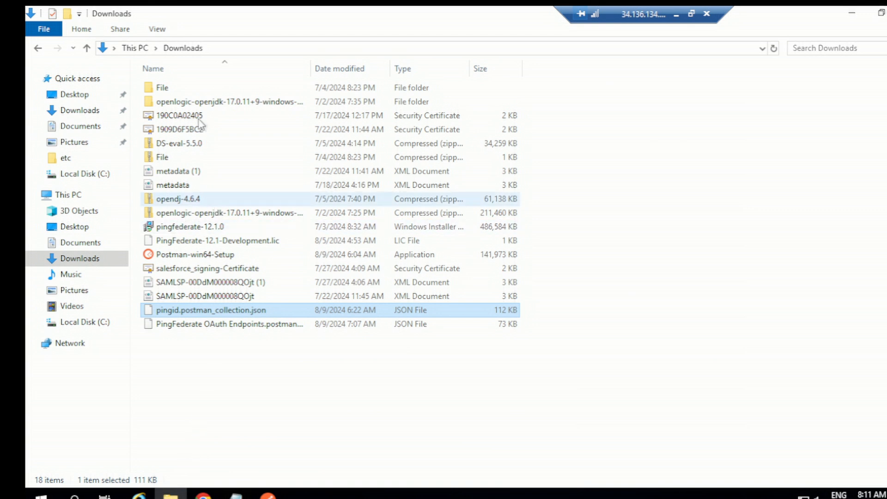
{"action": "left_click", "coordinate": [73, 226]}
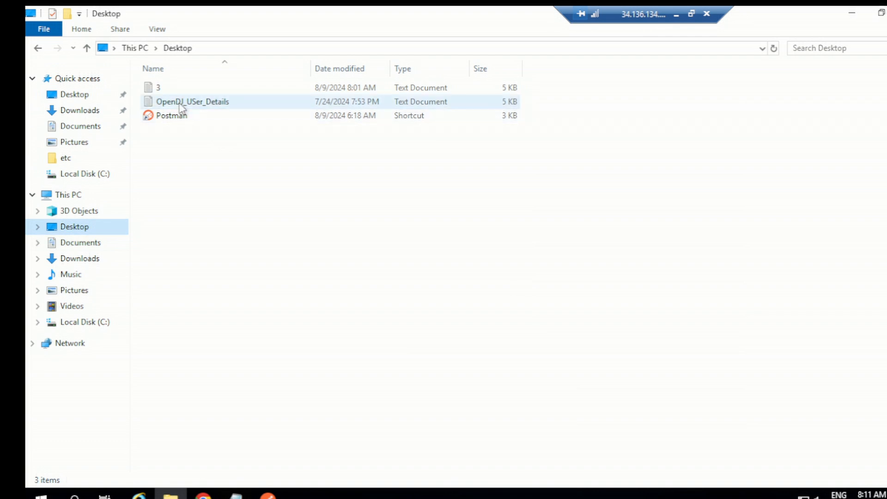
{"action": "left_click", "coordinate": [180, 104]}
{"action": "right_click", "coordinate": [180, 106]}
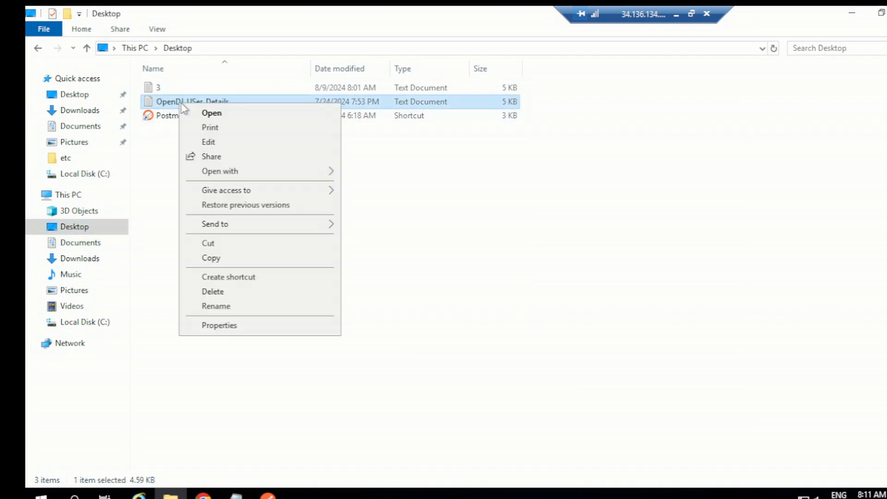
{"action": "left_click", "coordinate": [213, 114]}
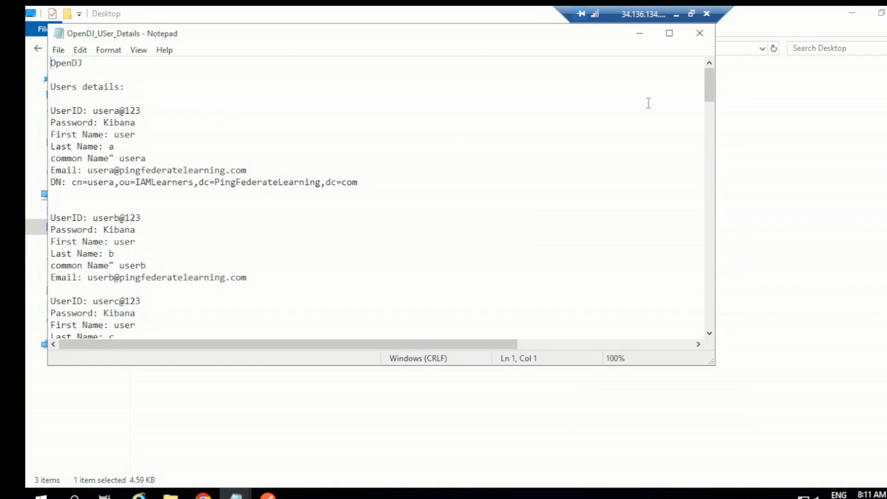
{"action": "left_click", "coordinate": [669, 32]}
{"action": "scroll", "coordinate": [178, 349], "scroll_direction": "down", "scroll_amount": 20}
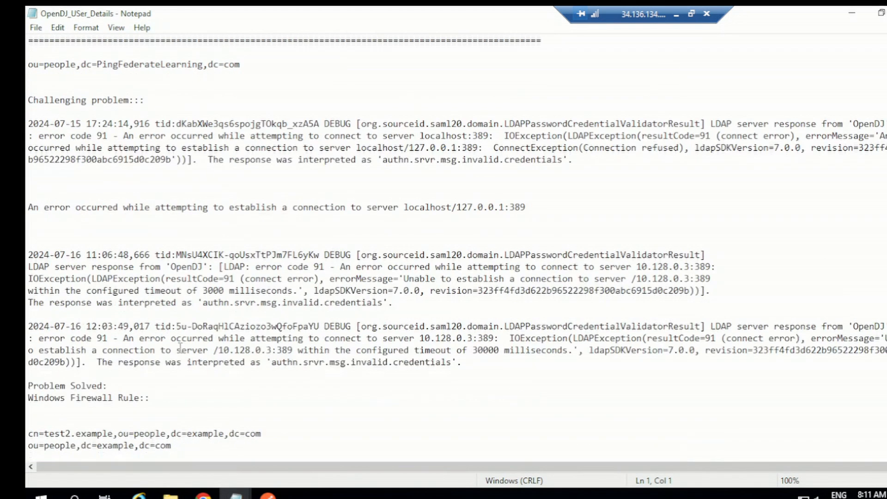
- Find the user entry labelled Username in the OpenDJ user details file and copy its username
{"action": "scroll", "coordinate": [178, 352], "scroll_direction": "down", "scroll_amount": 8}
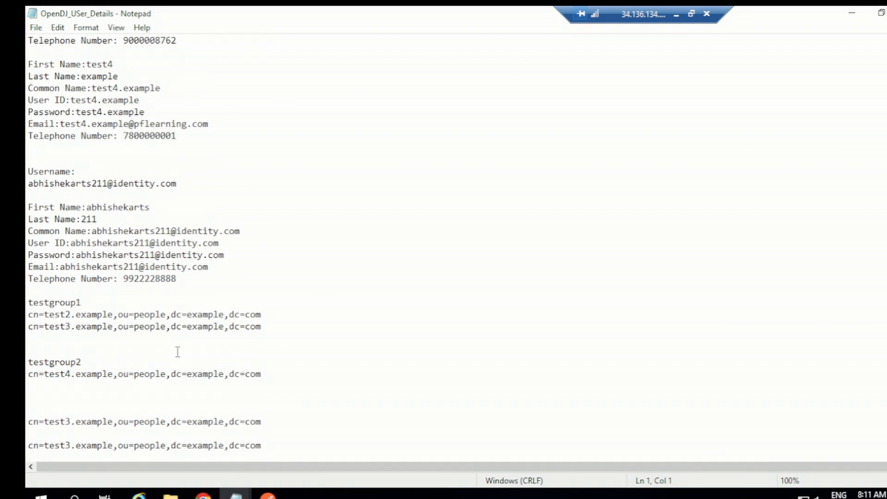
{"action": "scroll", "coordinate": [176, 350], "scroll_direction": "up", "scroll_amount": 4}
{"action": "scroll", "coordinate": [148, 337], "scroll_direction": "down", "scroll_amount": 2}
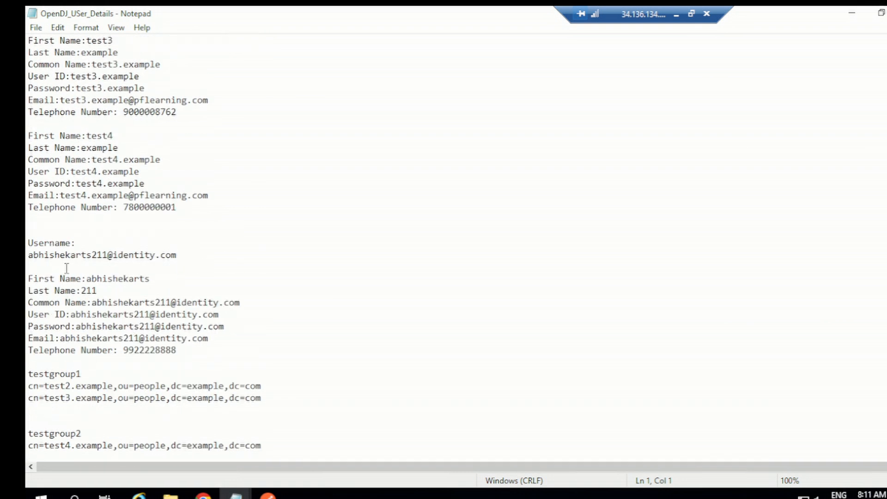
{"action": "left_click_drag", "start_coordinate": [181, 255], "coordinate": [30, 255]}
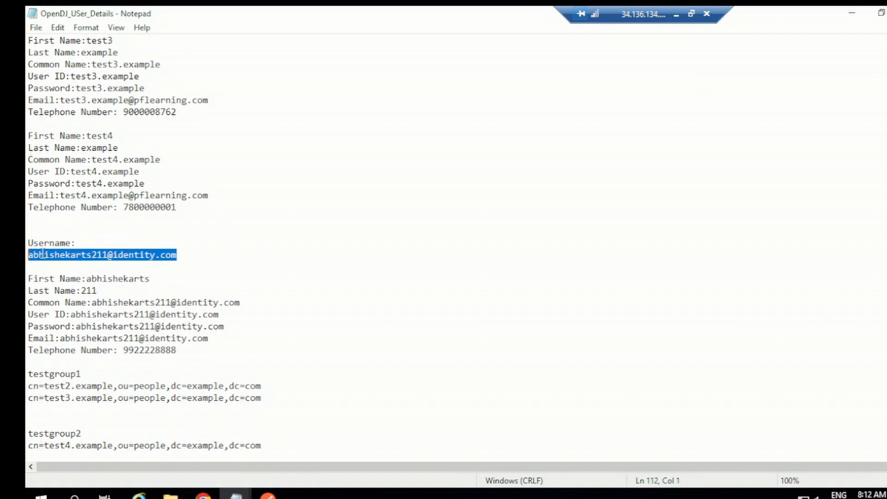
{"action": "right_click", "coordinate": [42, 254]}
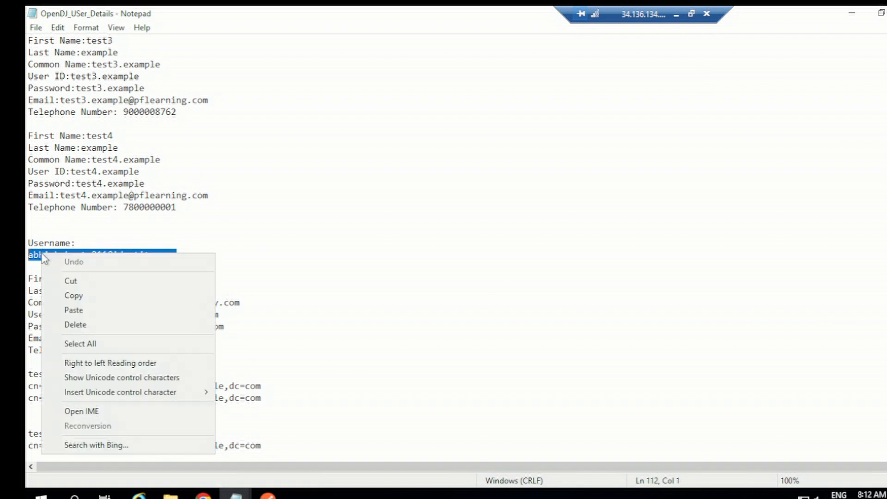
{"action": "left_click", "coordinate": [114, 294]}
{"action": "left_click", "coordinate": [261, 253]}
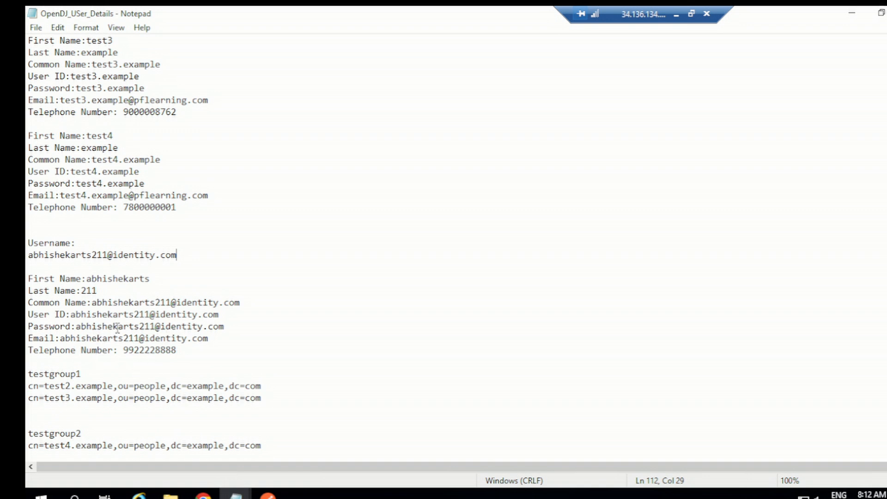
- Switch to Postman's Sign On window, enter the copied username and the account password, and submit the sign-on
{"action": "left_click", "coordinate": [267, 493]}
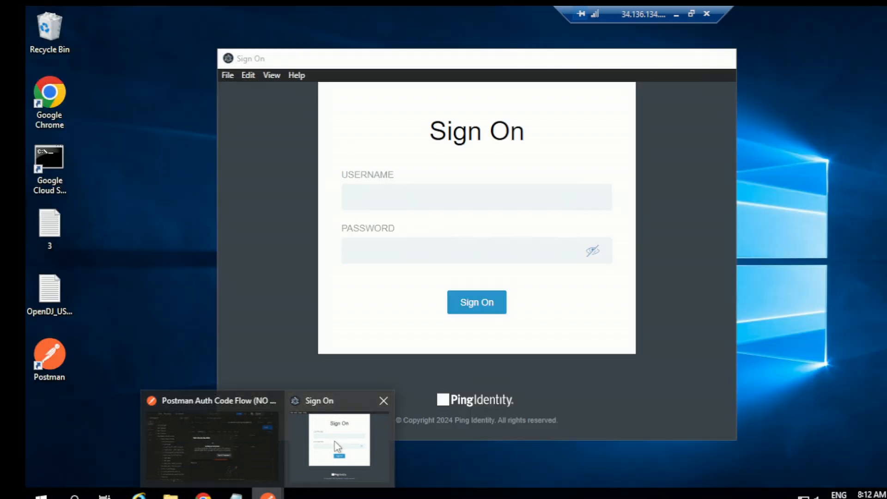
{"action": "left_click", "coordinate": [339, 434]}
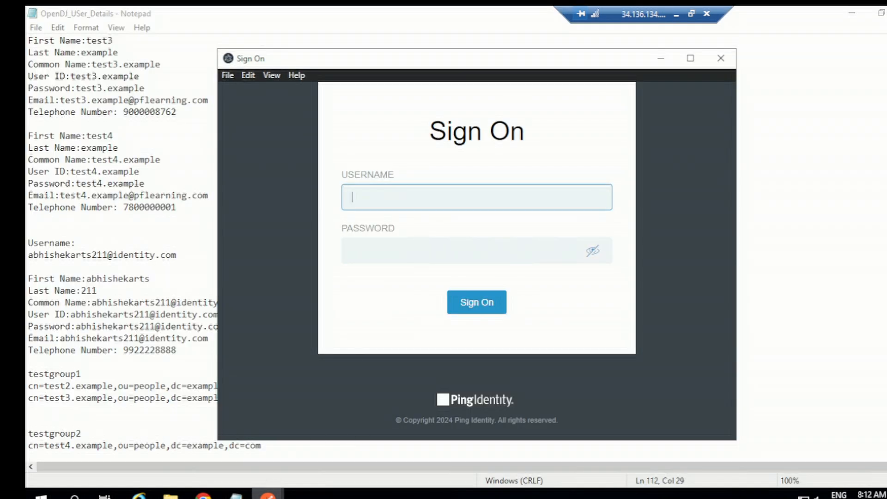
{"action": "mouse_move", "coordinate": [267, 490]}
{"action": "left_click", "coordinate": [267, 423]}
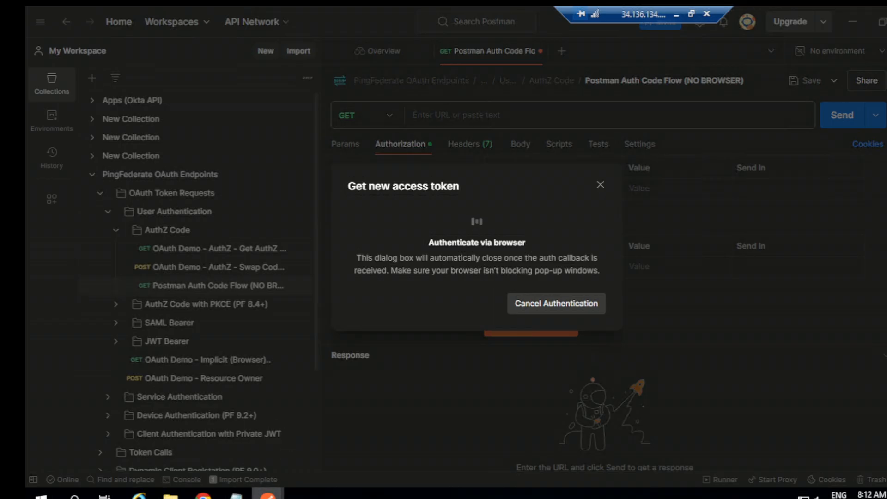
{"action": "left_click", "coordinate": [335, 437]}
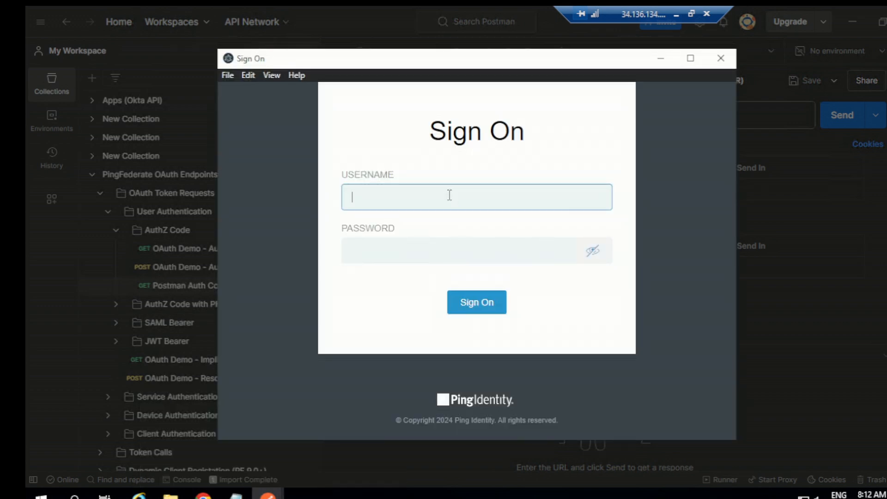
{"action": "key", "text": "ctrl+v"}
{"action": "left_click", "coordinate": [382, 258]}
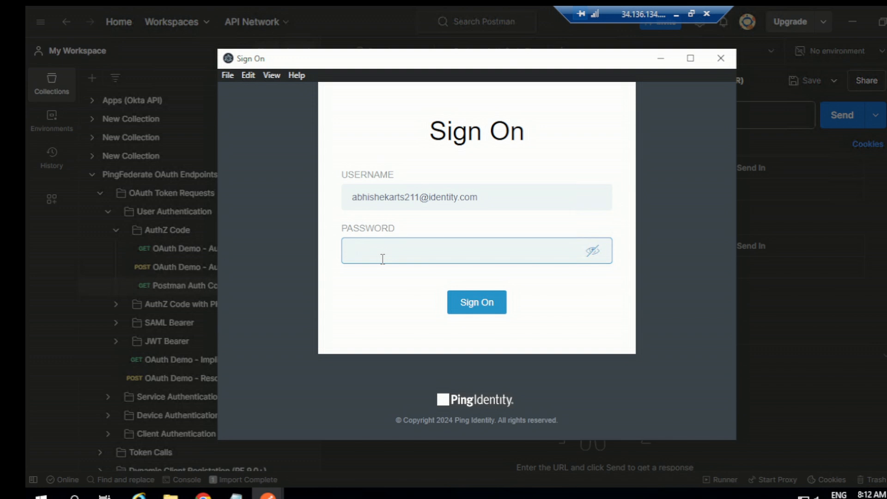
{"action": "key", "text": "ctrl+v"}
{"action": "left_click", "coordinate": [491, 301]}
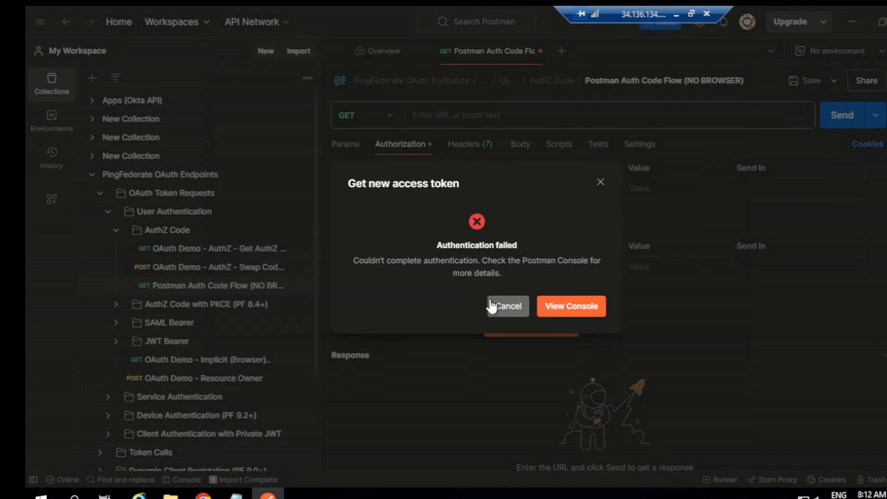
- View the Postman Console and examine the headers of the authorization GET request and the resume POST request
{"action": "left_click", "coordinate": [558, 314]}
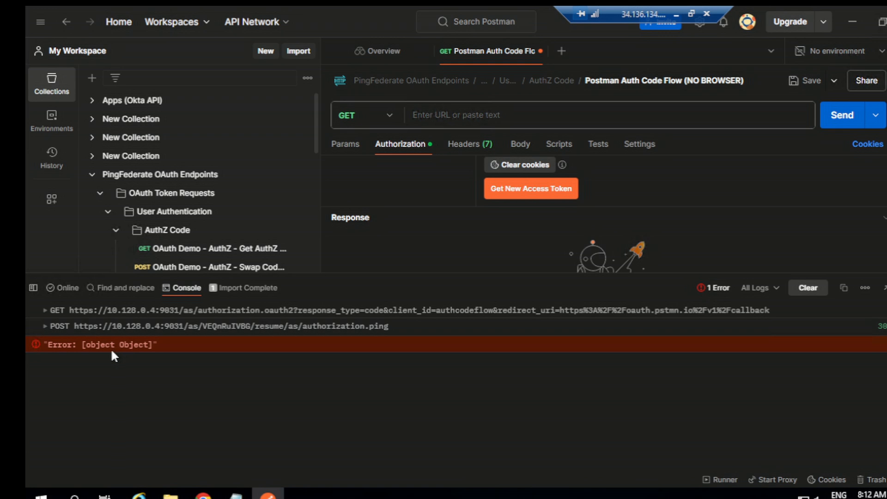
{"action": "left_click", "coordinate": [46, 310]}
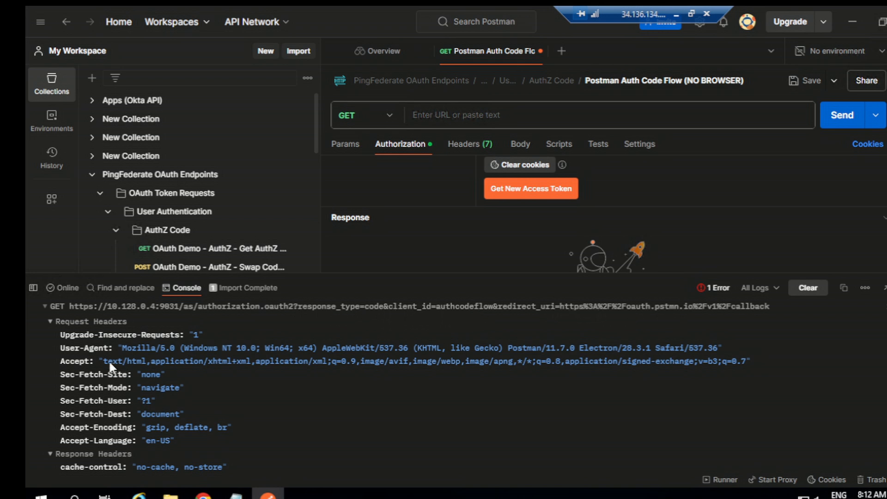
{"action": "scroll", "coordinate": [123, 367], "scroll_direction": "down", "scroll_amount": 2}
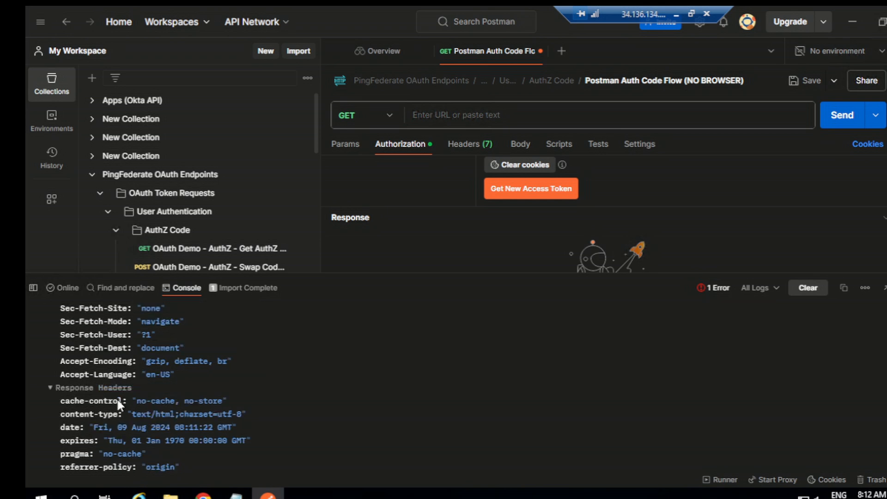
{"action": "scroll", "coordinate": [90, 395], "scroll_direction": "down", "scroll_amount": 2}
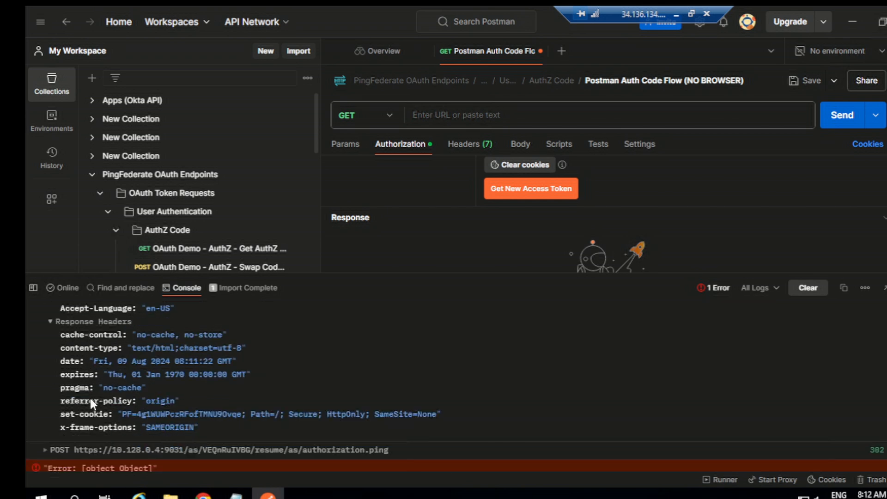
{"action": "left_click", "coordinate": [46, 447]}
{"action": "scroll", "coordinate": [115, 420], "scroll_direction": "down", "scroll_amount": 2}
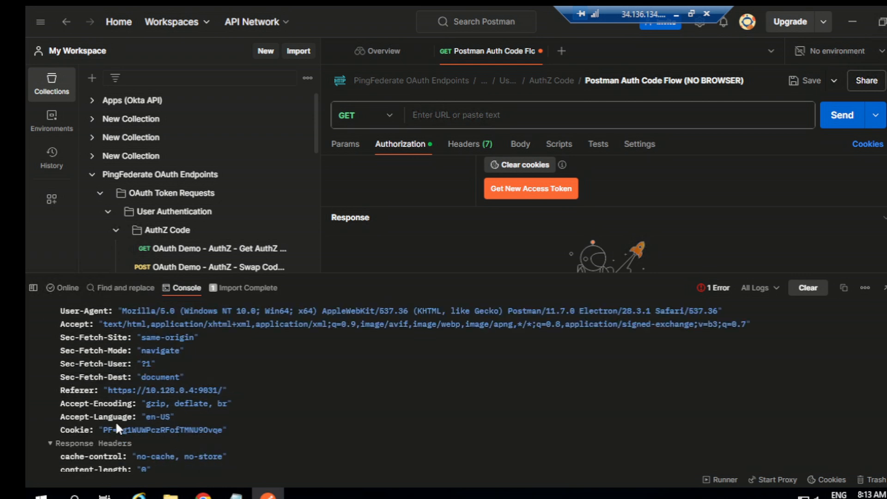
{"action": "scroll", "coordinate": [115, 420], "scroll_direction": "down", "scroll_amount": 4}
{"action": "scroll", "coordinate": [98, 413], "scroll_direction": "up", "scroll_amount": 4}
{"action": "scroll", "coordinate": [98, 412], "scroll_direction": "down", "scroll_amount": 4}
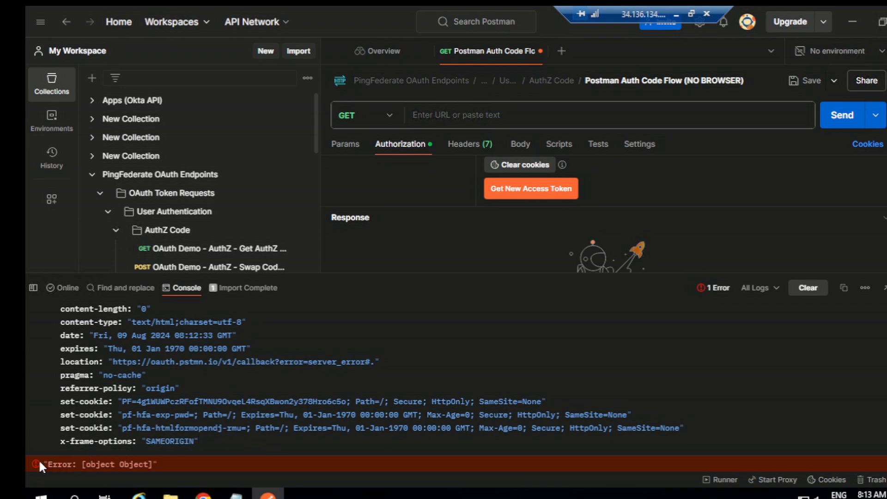
- Shrink the console pane slightly and reread the POST request's response headers, especially its location callback URL
{"action": "scroll", "coordinate": [114, 431], "scroll_direction": "up", "scroll_amount": 5}
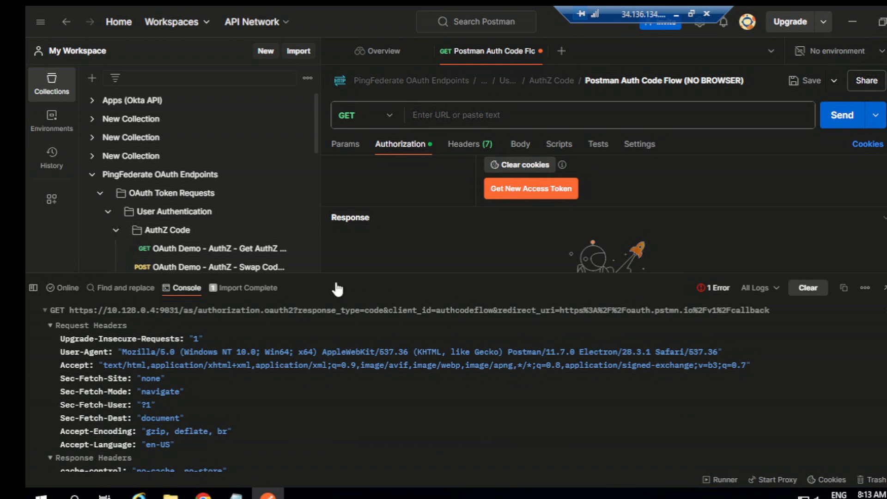
{"action": "left_click_drag", "start_coordinate": [347, 273], "coordinate": [349, 289]}
{"action": "scroll", "coordinate": [255, 398], "scroll_direction": "down", "scroll_amount": 3}
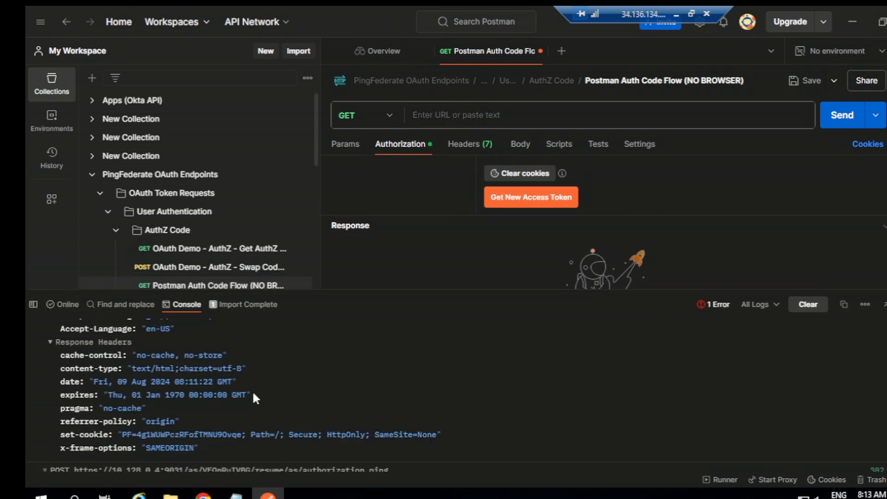
{"action": "scroll", "coordinate": [252, 392], "scroll_direction": "down", "scroll_amount": 4}
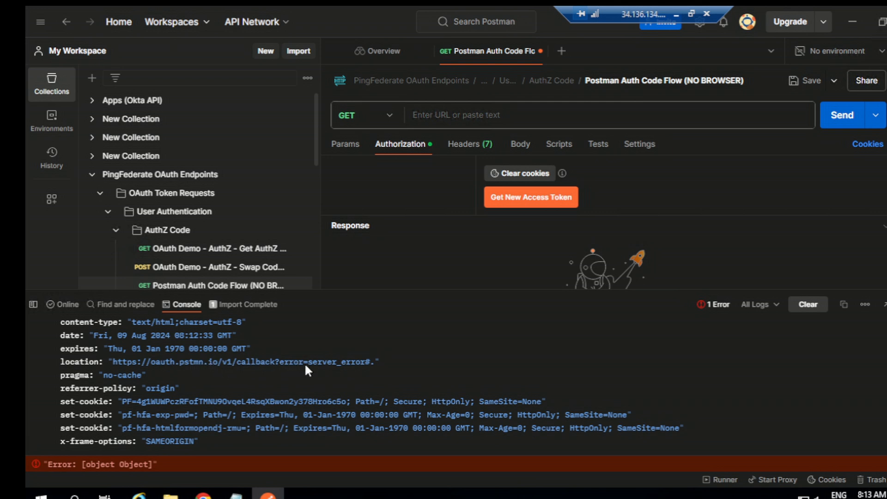
{"action": "scroll", "coordinate": [214, 362], "scroll_direction": "up", "scroll_amount": 1}
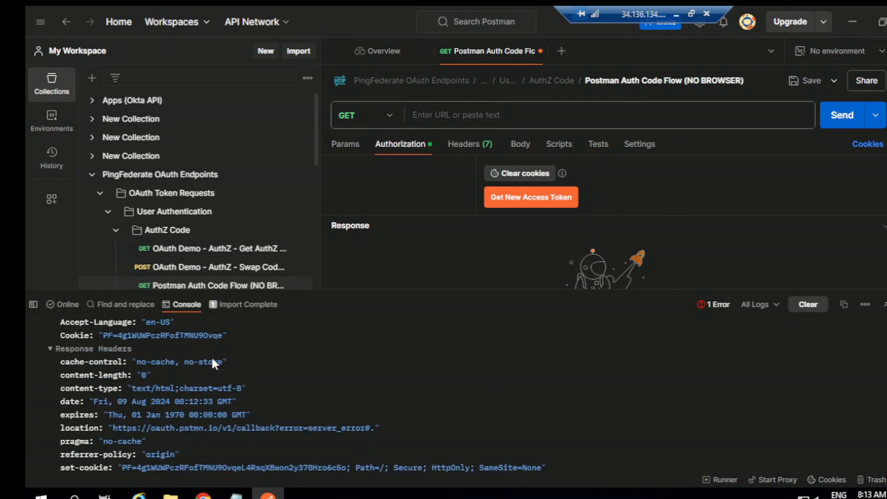
{"action": "scroll", "coordinate": [194, 391], "scroll_direction": "down", "scroll_amount": 1}
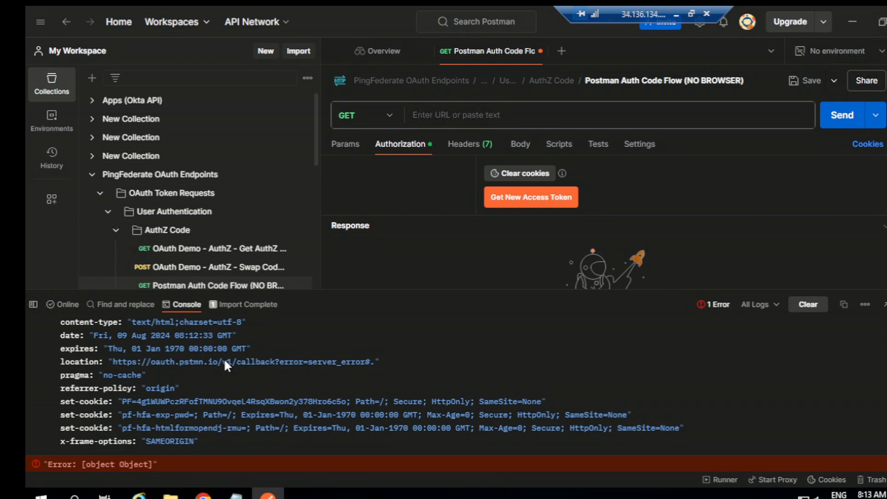
- Read back from the POST request to the GET request's headers, collapsing and re-expanding the GET request's Request Headers
{"action": "scroll", "coordinate": [140, 386], "scroll_direction": "up", "scroll_amount": 1}
{"action": "scroll", "coordinate": [102, 372], "scroll_direction": "up", "scroll_amount": 2}
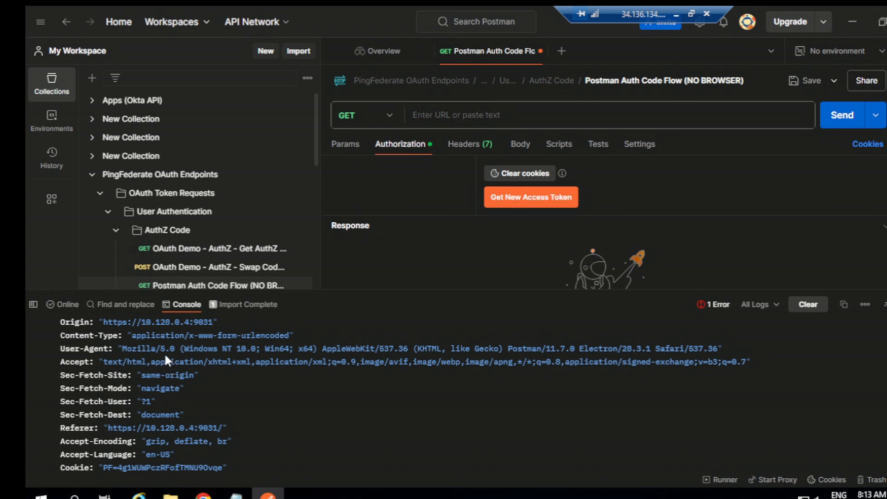
{"action": "scroll", "coordinate": [162, 350], "scroll_direction": "up", "scroll_amount": 1}
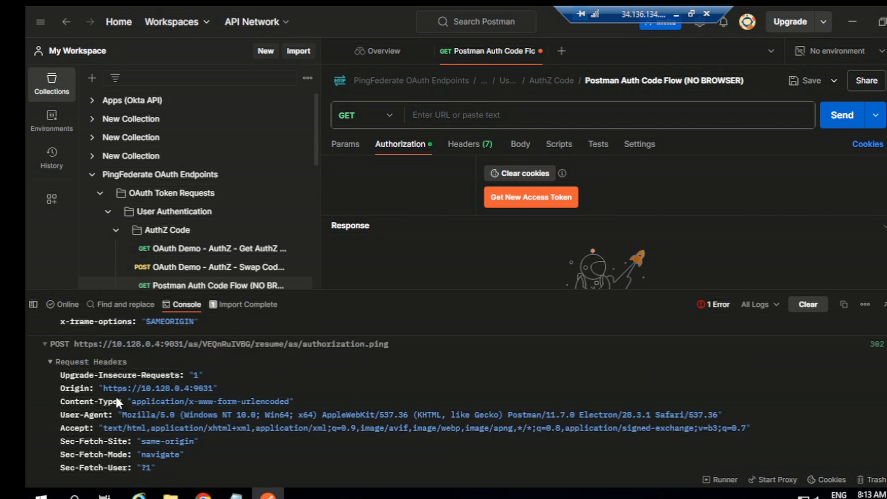
{"action": "scroll", "coordinate": [116, 402], "scroll_direction": "up", "scroll_amount": 1}
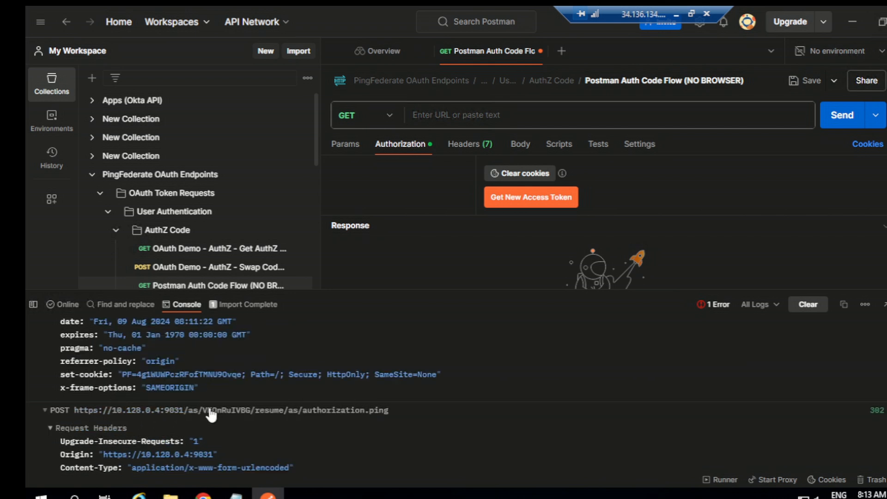
{"action": "scroll", "coordinate": [180, 406], "scroll_direction": "up", "scroll_amount": 1}
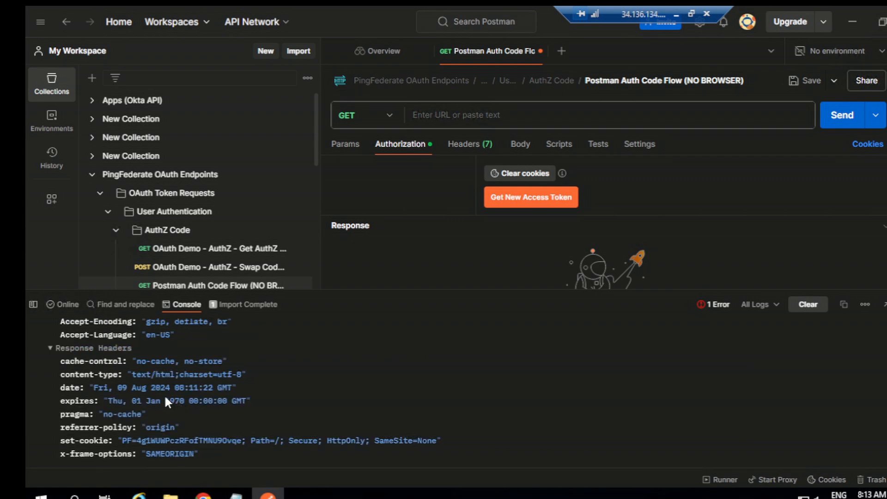
{"action": "scroll", "coordinate": [163, 394], "scroll_direction": "up", "scroll_amount": 1}
{"action": "scroll", "coordinate": [150, 392], "scroll_direction": "up", "scroll_amount": 1}
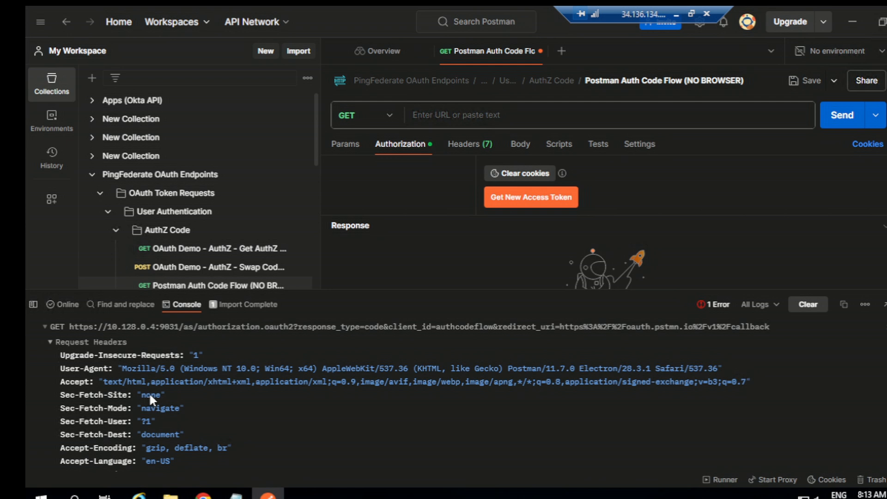
{"action": "left_click", "coordinate": [50, 342]}
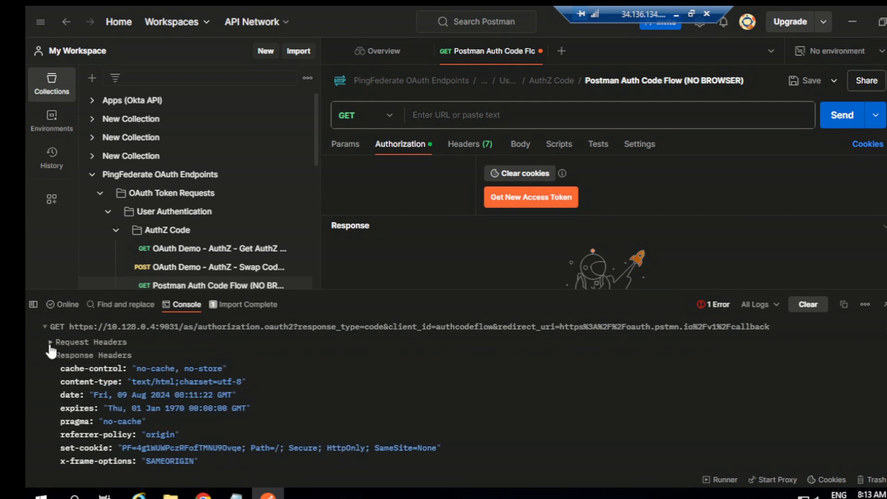
{"action": "left_click", "coordinate": [51, 344]}
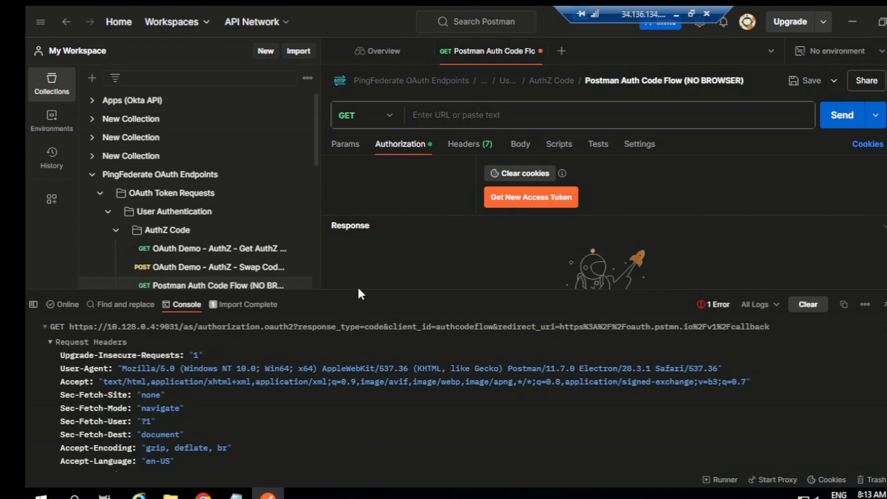
- Close the console and review the Configure New Token settings of the Postman Auth Code Flow request
{"action": "left_click_drag", "start_coordinate": [363, 325], "coordinate": [364, 294]}
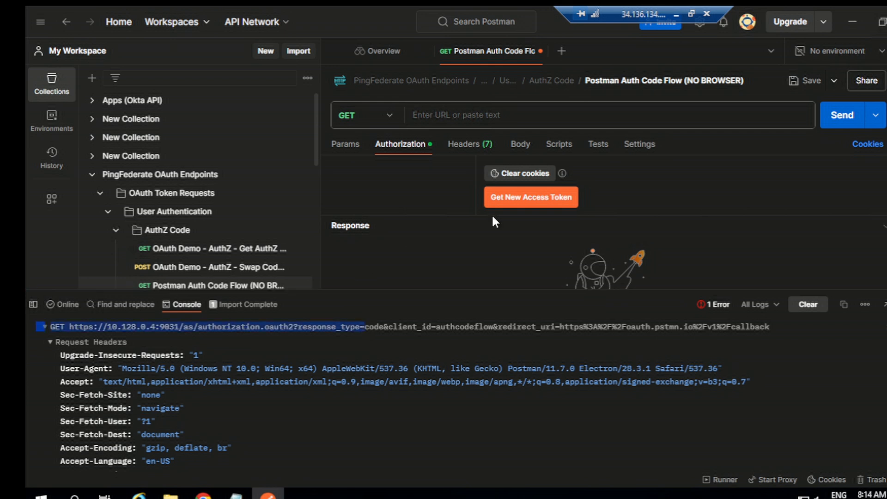
{"action": "scroll", "coordinate": [563, 204], "scroll_direction": "up", "scroll_amount": 2}
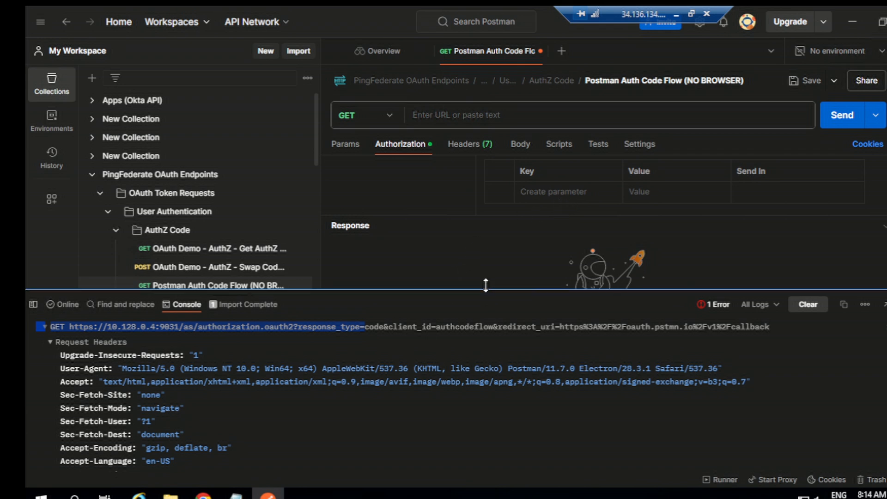
{"action": "left_click_drag", "start_coordinate": [486, 284], "coordinate": [502, 378]}
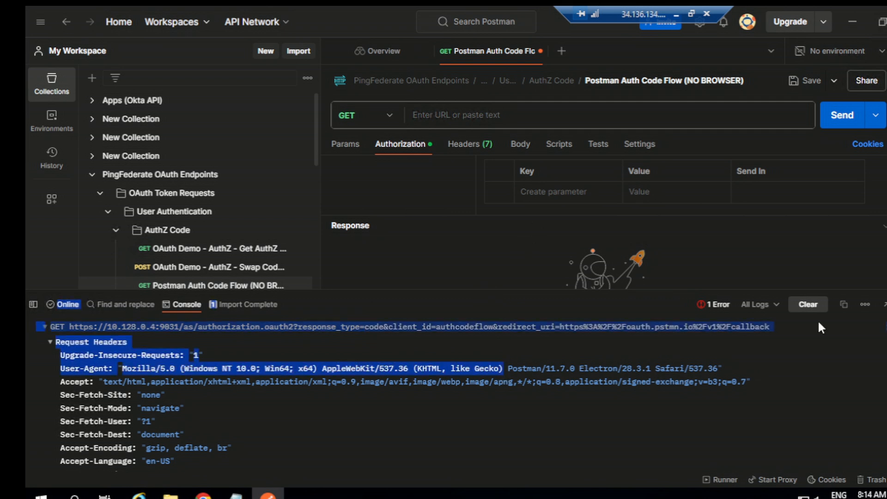
{"action": "left_click", "coordinate": [778, 338]}
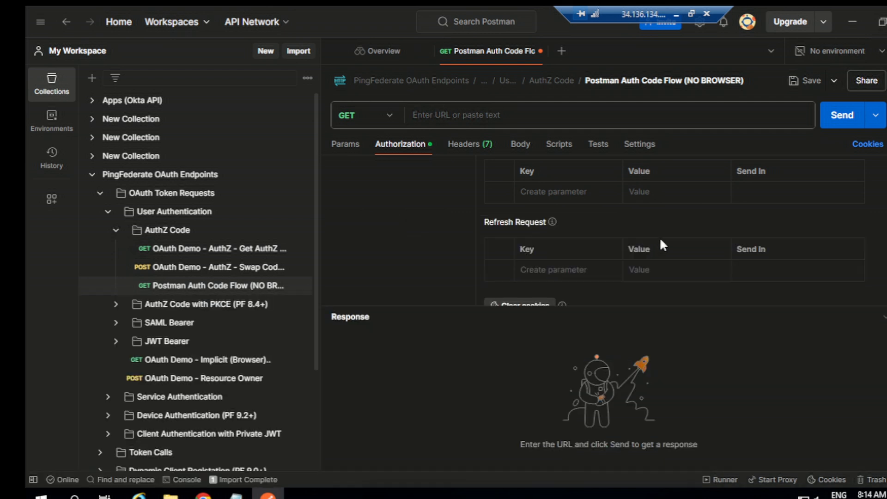
{"action": "scroll", "coordinate": [661, 240], "scroll_direction": "up", "scroll_amount": 4}
{"action": "scroll", "coordinate": [672, 240], "scroll_direction": "up", "scroll_amount": 10}
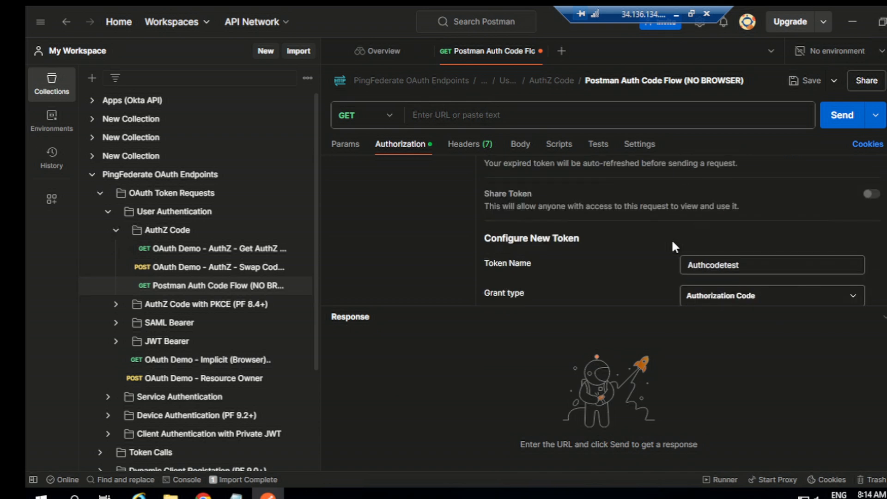
{"action": "scroll", "coordinate": [671, 248], "scroll_direction": "down", "scroll_amount": 7}
{"action": "scroll", "coordinate": [671, 252], "scroll_direction": "down", "scroll_amount": 5}
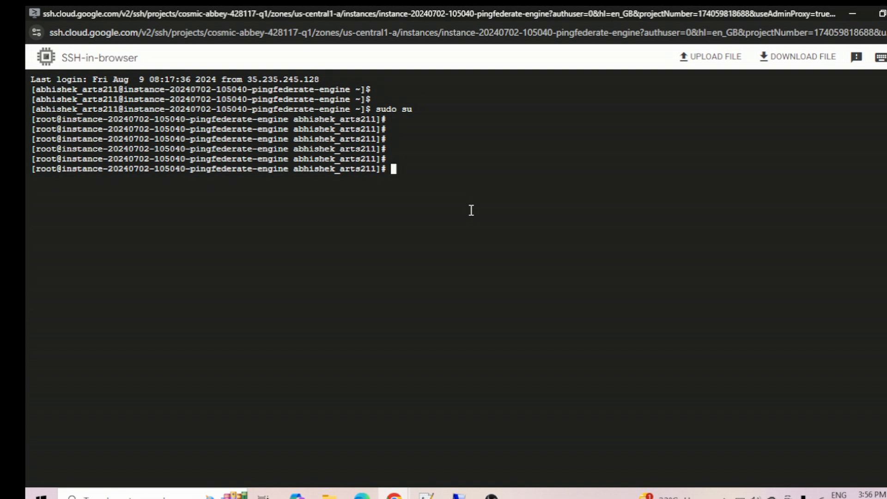
- Print the current working directory in the PingFederate engine's root shell
{"action": "key", "text": "Return"}
{"action": "key", "text": "Return"}
{"action": "key", "text": "Return"}
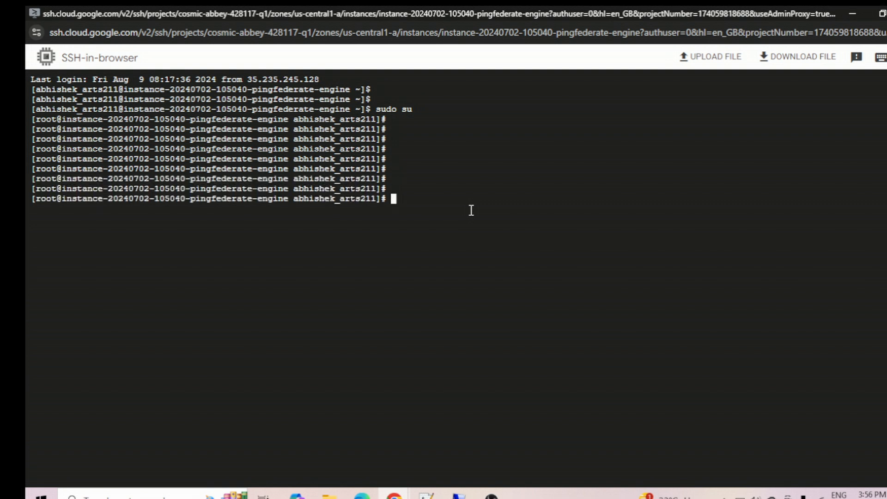
{"action": "type", "text": "pwd"}
{"action": "key", "text": "Return"}
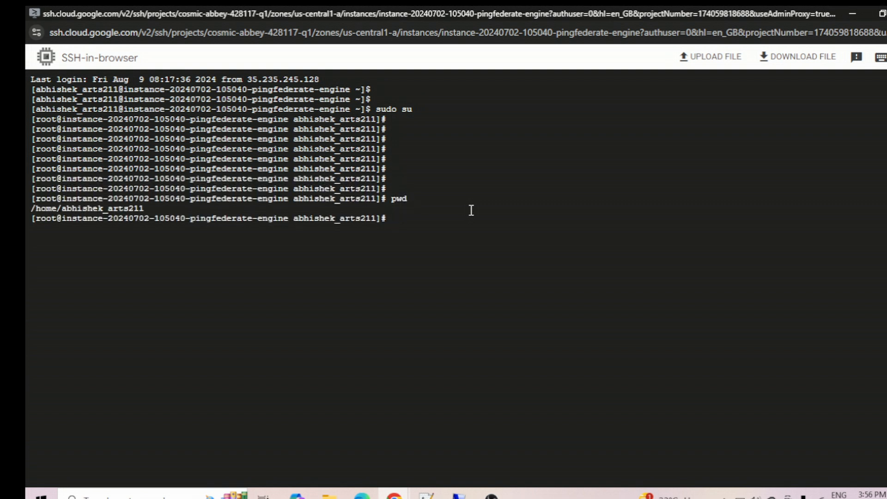
- Change to the PingFederate log directory, /opt/SSO/pingfederate-12.1.0/pingfederate/log/
{"action": "type", "text": "cd /opt/S"}
{"action": "key", "text": "Tab"}
{"action": "type", "text": "p"}
{"action": "key", "text": "Tab"}
{"action": "type", "text": "p"}
{"action": "key", "text": "Tab"}
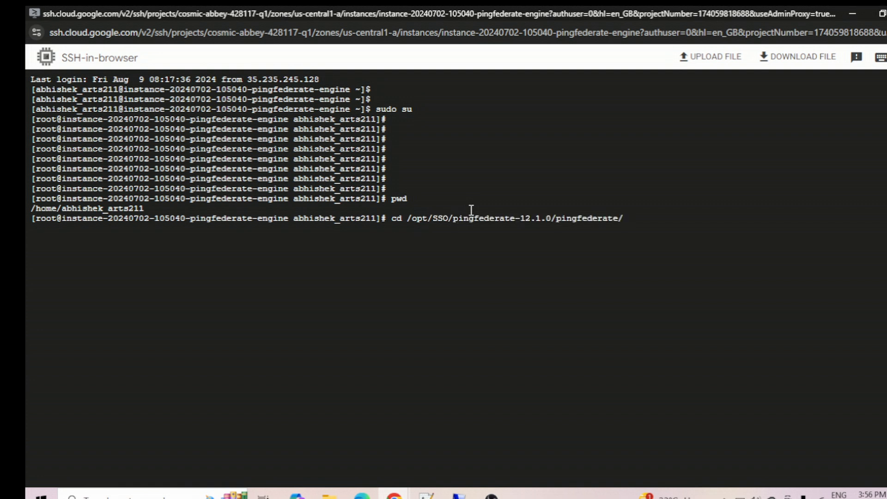
{"action": "type", "text": "lo"}
{"action": "key", "text": "Tab"}
{"action": "key", "text": "Return"}
- Open audit.log with less and go to the end of the file
{"action": "type", "text": "less audit.log"}
{"action": "key", "text": "Return"}
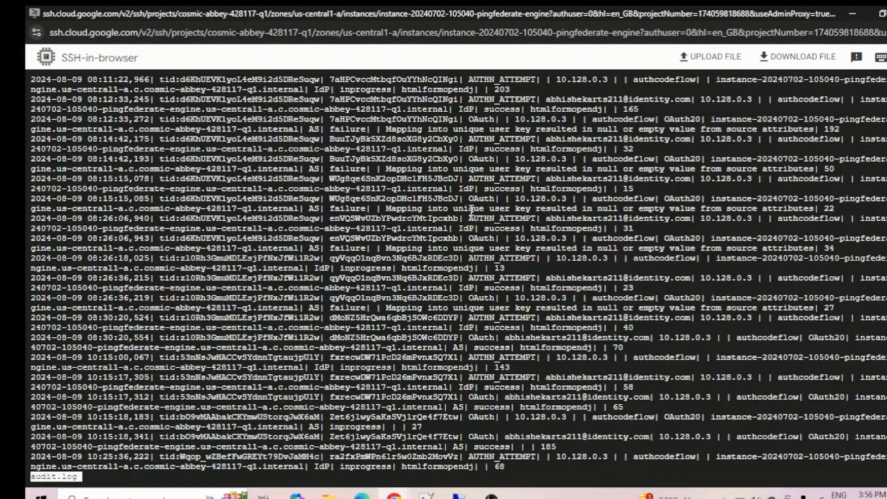
{"action": "key", "text": "shift+g"}
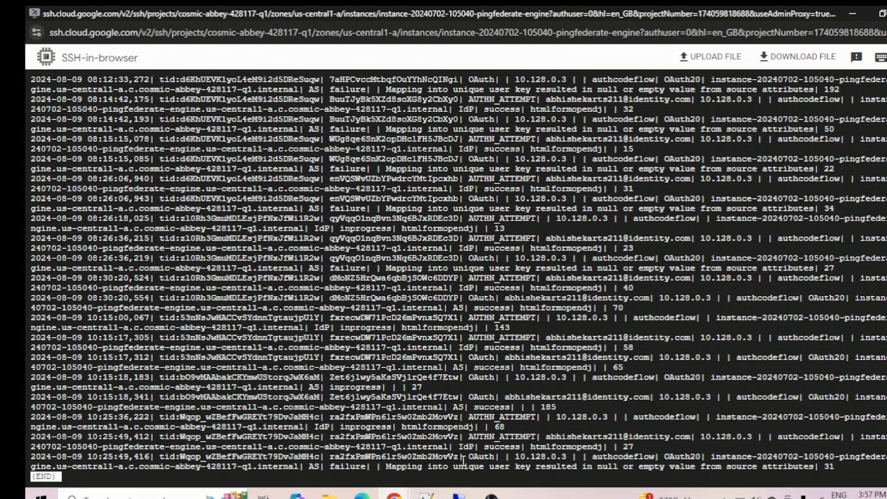
- Examine the last audit log entries for the IdP and OAuth events, including transaction ID, status and error description, and quit the viewer
{"action": "left_click_drag", "start_coordinate": [645, 447], "coordinate": [435, 446]}
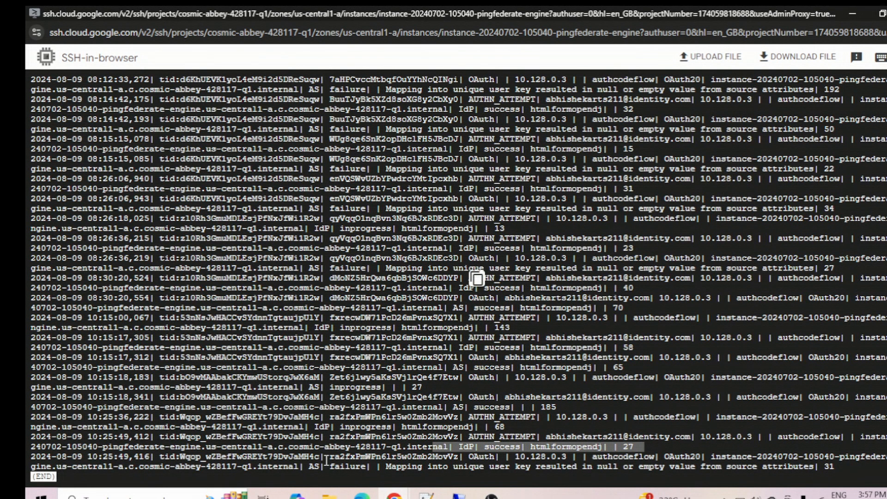
{"action": "left_click_drag", "start_coordinate": [160, 436], "coordinate": [319, 441]}
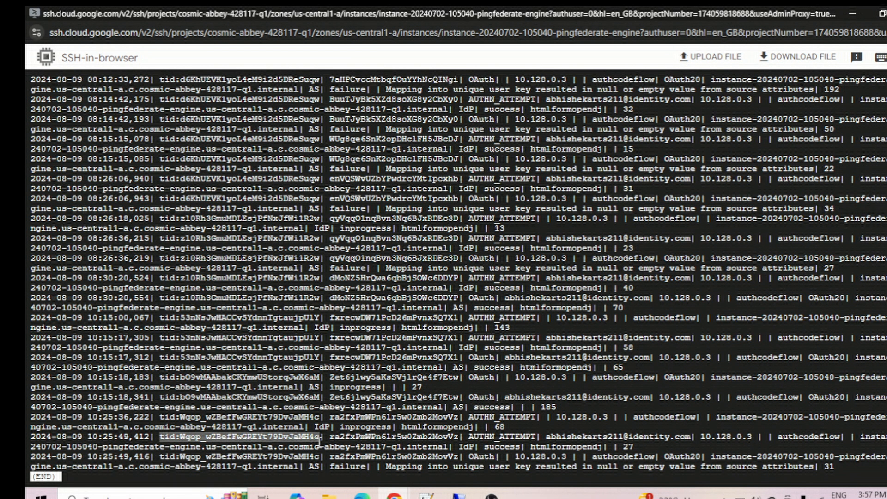
{"action": "left_click_drag", "start_coordinate": [459, 446], "coordinate": [652, 447]}
{"action": "left_click", "coordinate": [584, 452]}
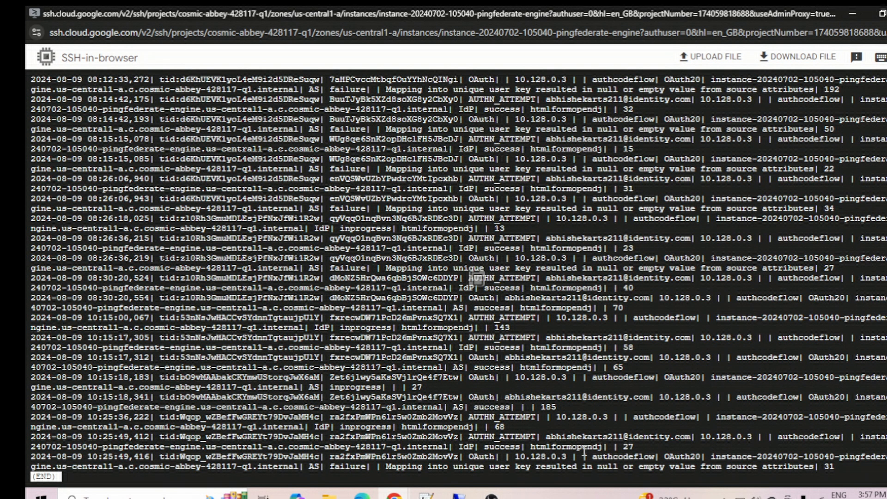
{"action": "left_click_drag", "start_coordinate": [332, 466], "coordinate": [370, 466]}
{"action": "left_click", "coordinate": [408, 464]}
{"action": "left_click_drag", "start_coordinate": [389, 466], "coordinate": [813, 467]}
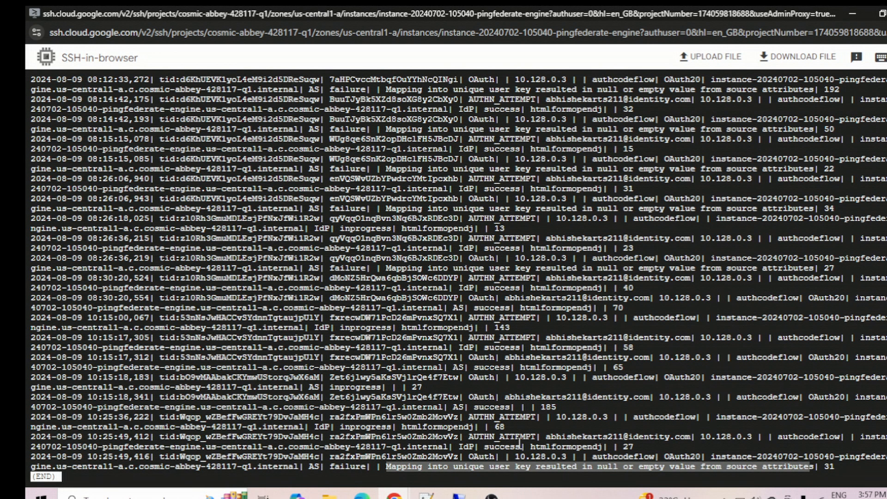
{"action": "left_click", "coordinate": [323, 479]}
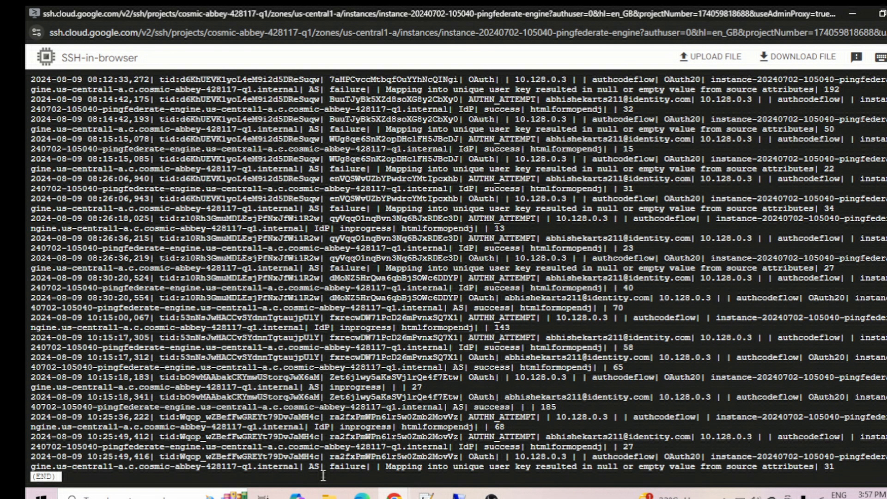
{"action": "key", "text": "q"}
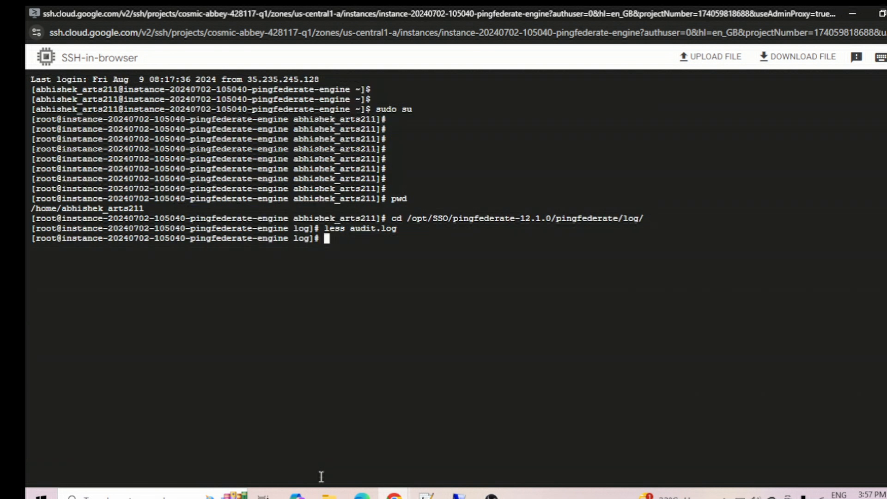
{"action": "key", "text": "Return"}
{"action": "key", "text": "Return"}
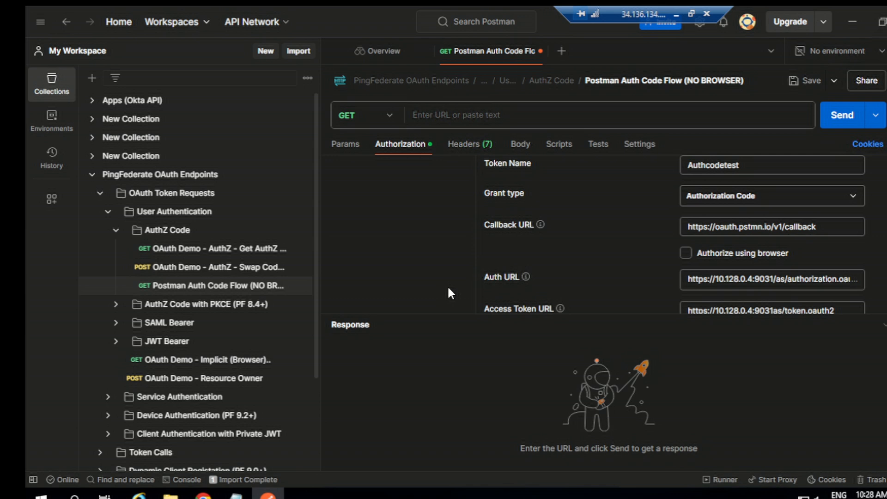
- Switch to the PingFederate admin console and review the access token mapping for the pflearning policy contract
{"action": "left_click", "coordinate": [204, 495]}
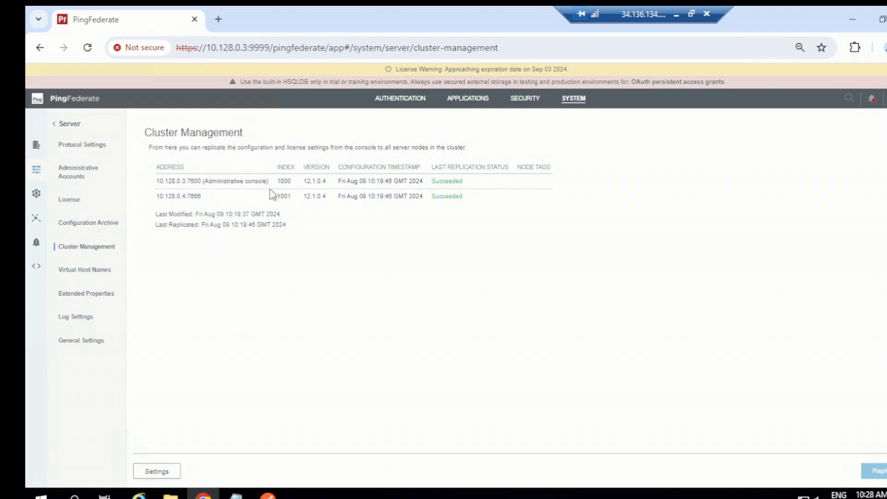
{"action": "left_click", "coordinate": [458, 100]}
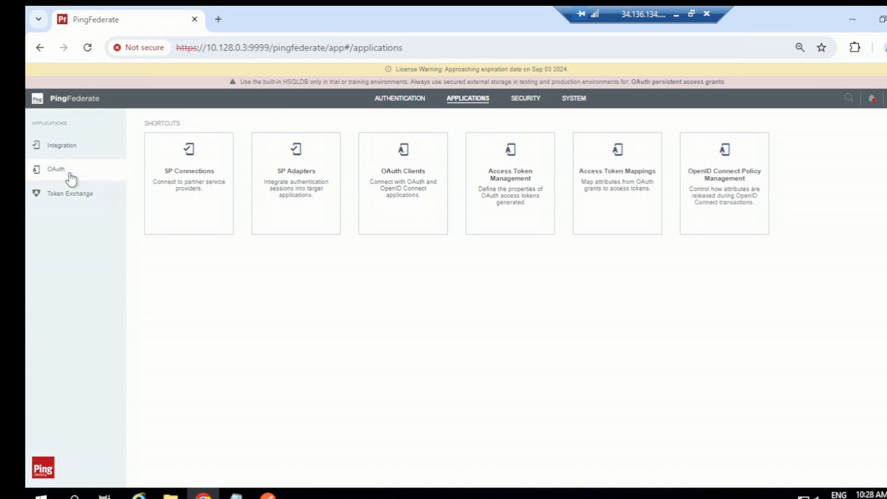
{"action": "left_click", "coordinate": [73, 178]}
{"action": "left_click", "coordinate": [79, 205]}
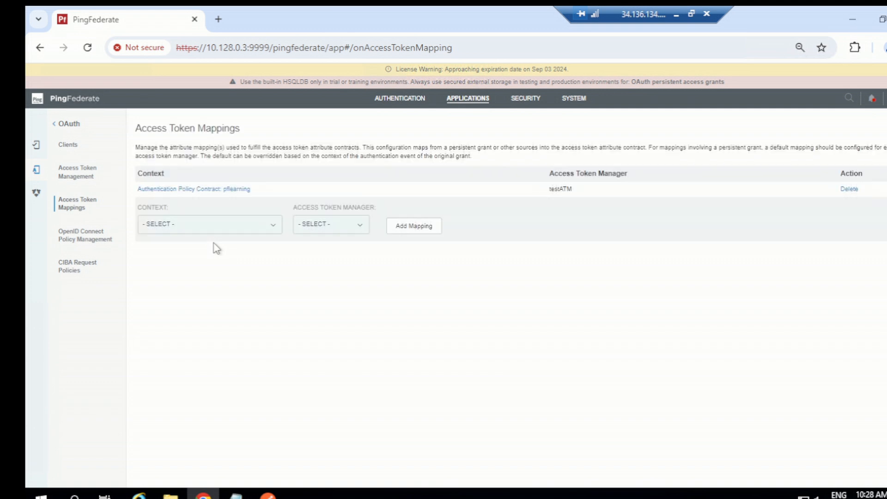
{"action": "left_click", "coordinate": [166, 189]}
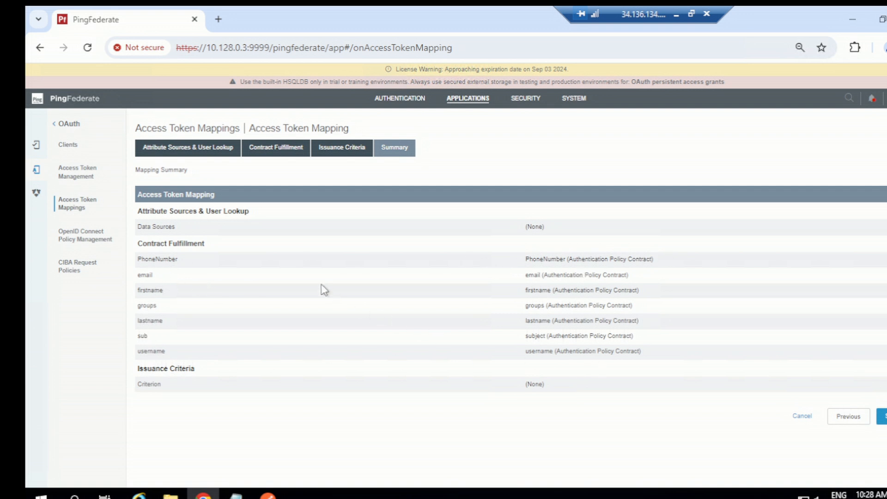
- Review the pflearning policy contract grant mapping summary, including its LDAP lookup, filter and contract fulfillment
{"action": "left_click", "coordinate": [420, 105]}
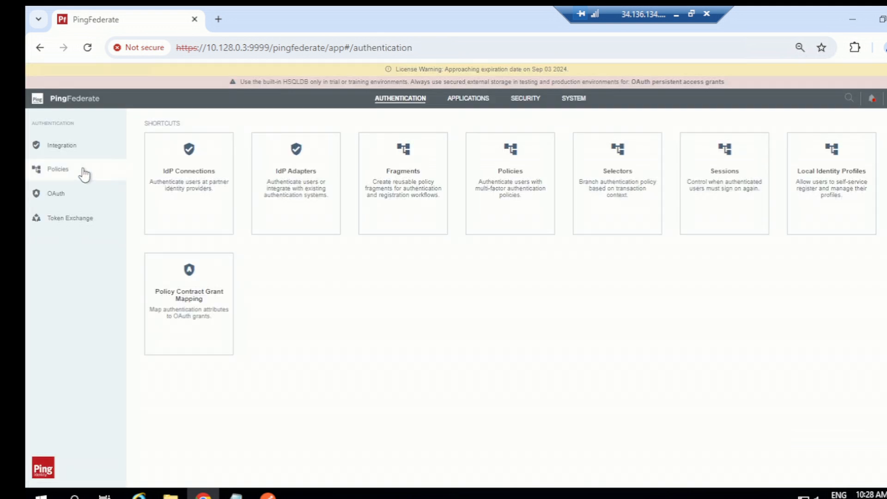
{"action": "left_click", "coordinate": [64, 193]}
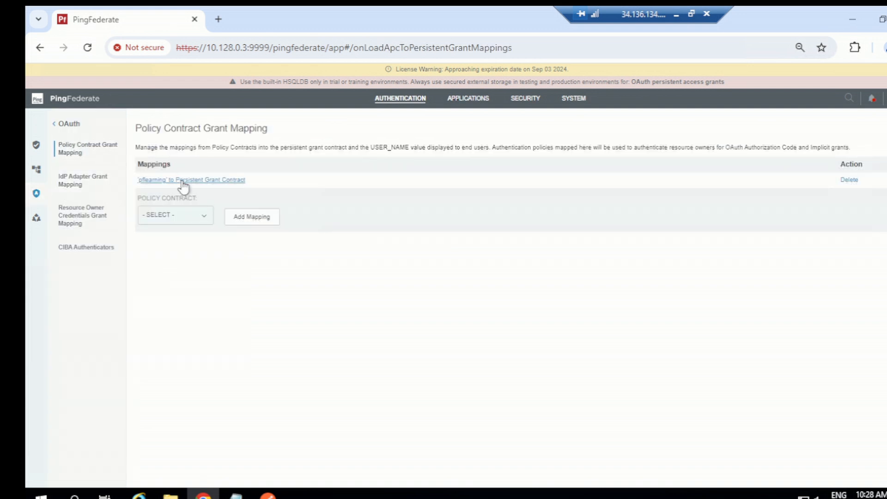
{"action": "left_click", "coordinate": [183, 181]}
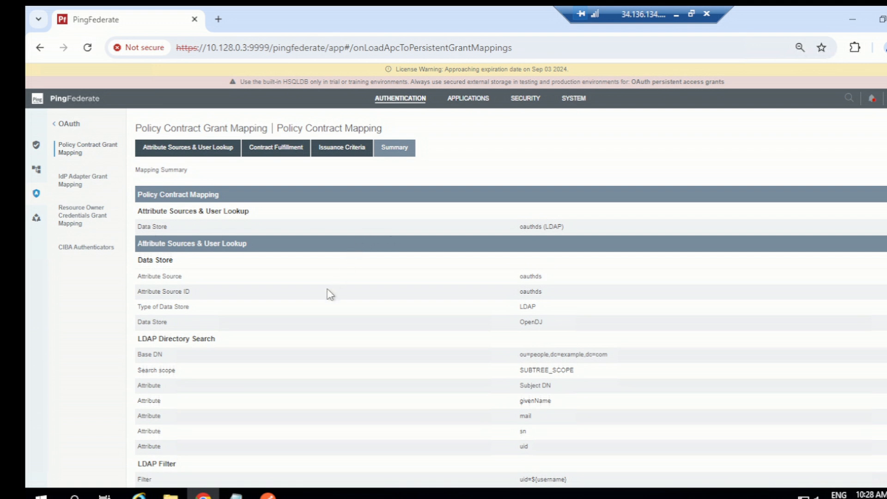
{"action": "scroll", "coordinate": [329, 293], "scroll_direction": "down", "scroll_amount": 2}
{"action": "scroll", "coordinate": [329, 294], "scroll_direction": "down", "scroll_amount": 2}
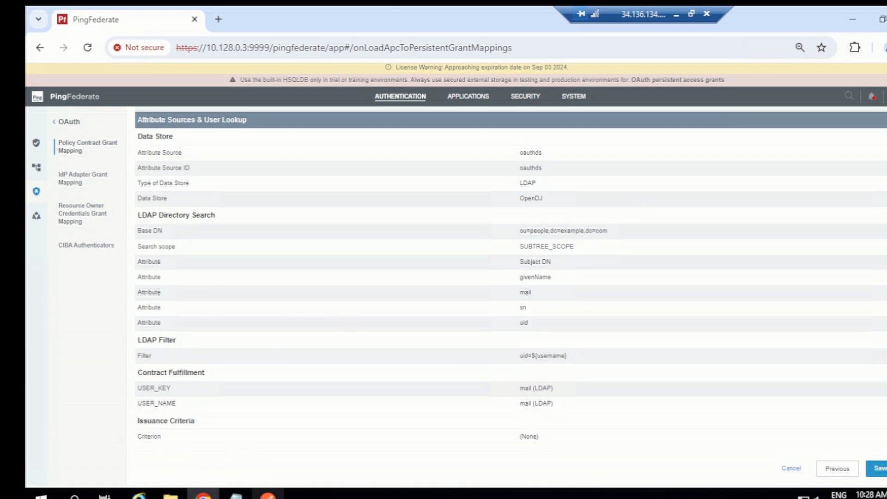
- Switch to Postman, enlarge the request area and review the Configure New Token settings, including the full Auth URL
{"action": "left_click", "coordinate": [268, 494]}
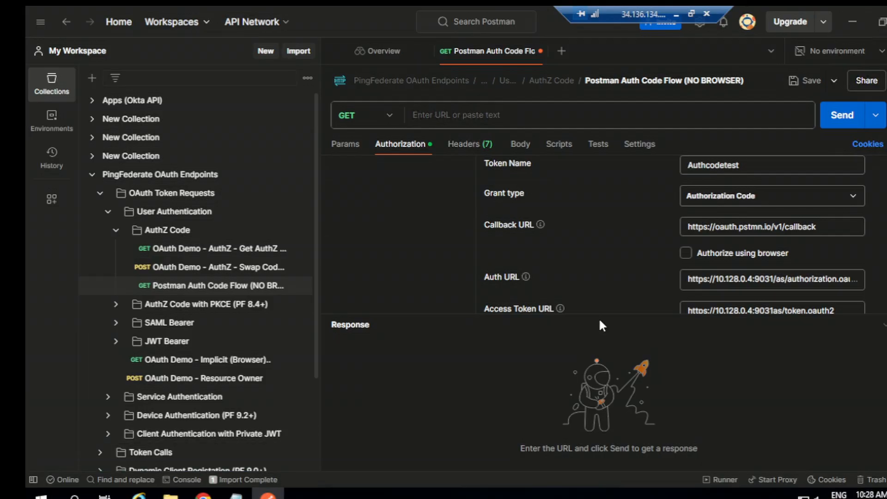
{"action": "left_click_drag", "start_coordinate": [600, 314], "coordinate": [591, 368]}
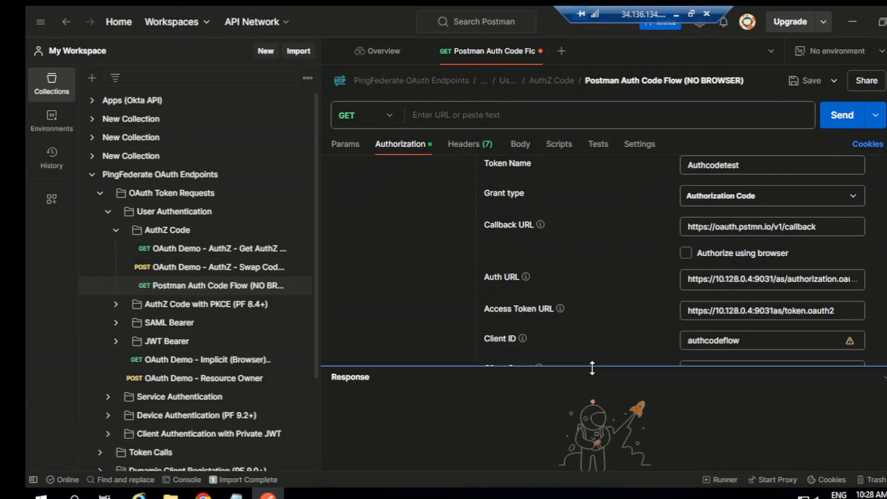
{"action": "scroll", "coordinate": [681, 277], "scroll_direction": "down", "scroll_amount": 6}
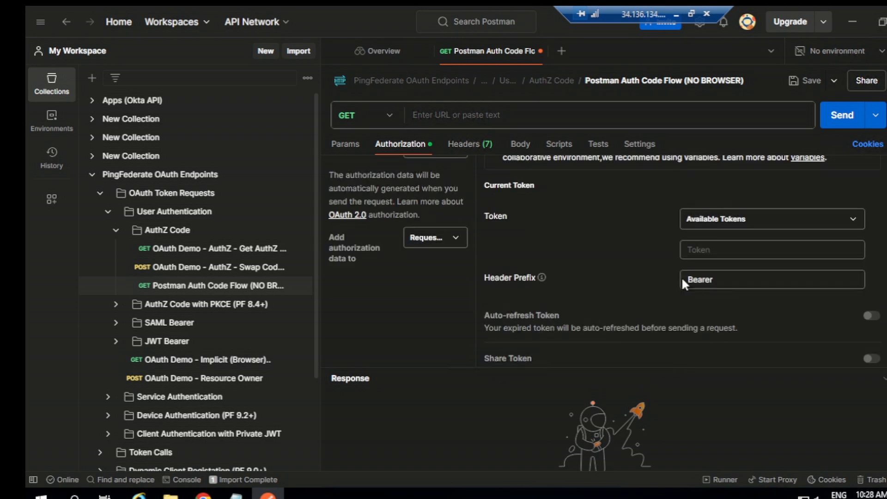
{"action": "scroll", "coordinate": [681, 276], "scroll_direction": "up", "scroll_amount": 1}
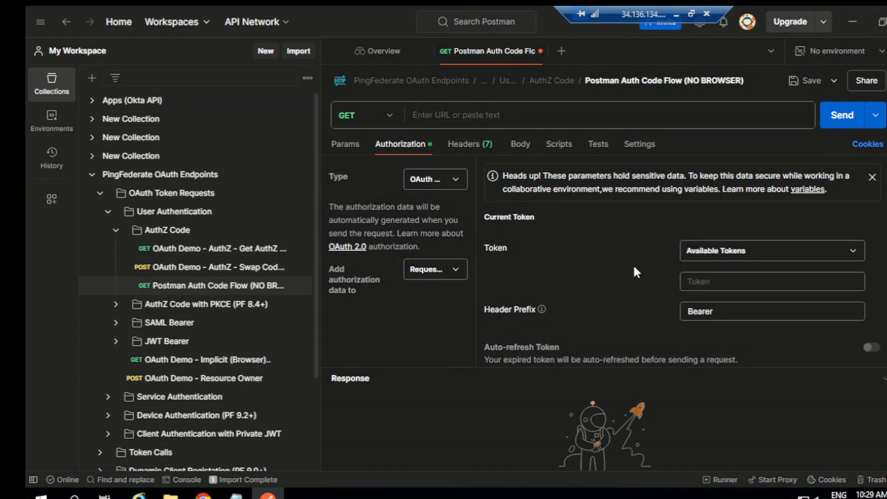
{"action": "scroll", "coordinate": [634, 268], "scroll_direction": "down", "scroll_amount": 3}
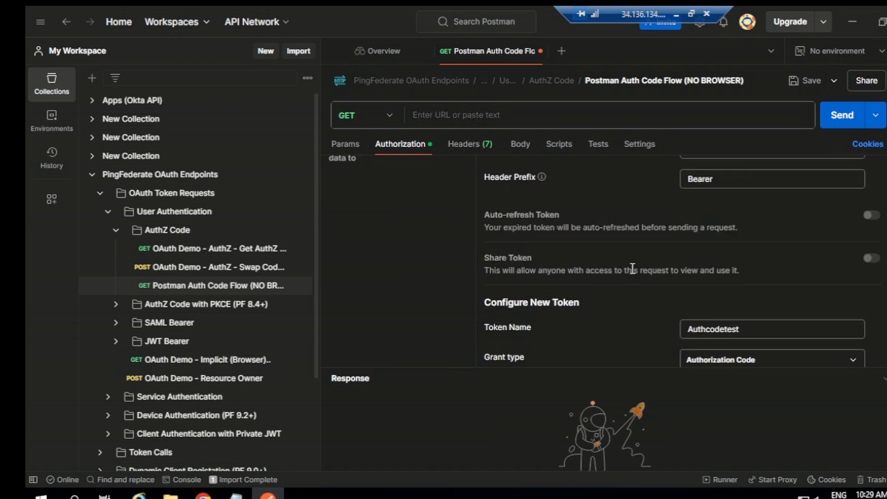
{"action": "scroll", "coordinate": [632, 269], "scroll_direction": "down", "scroll_amount": 2}
{"action": "scroll", "coordinate": [633, 275], "scroll_direction": "down", "scroll_amount": 2}
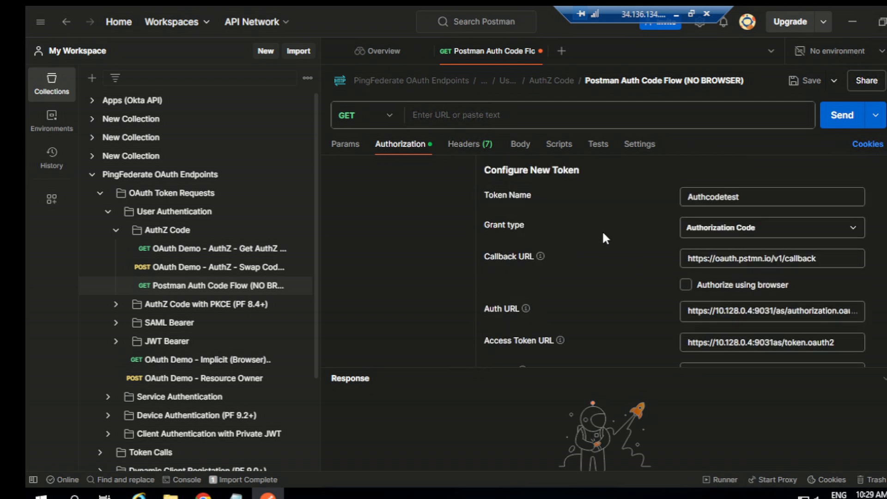
{"action": "scroll", "coordinate": [640, 257], "scroll_direction": "down", "scroll_amount": 2}
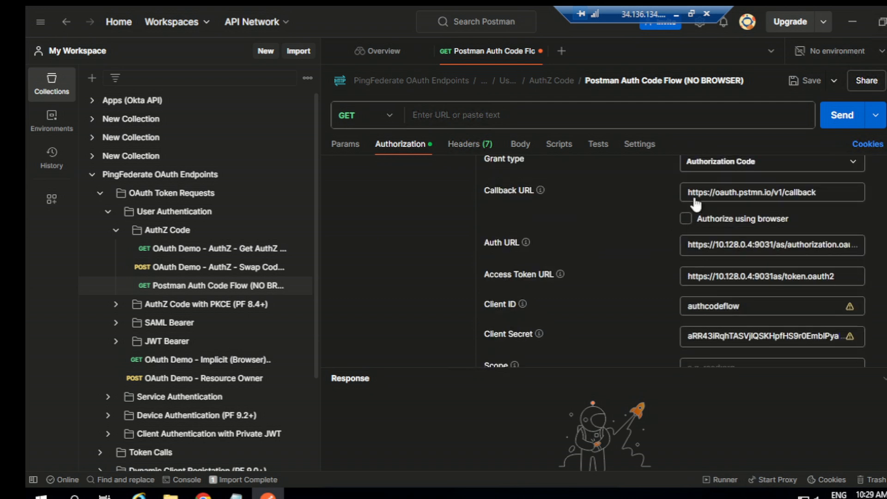
{"action": "scroll", "coordinate": [614, 262], "scroll_direction": "down", "scroll_amount": 2}
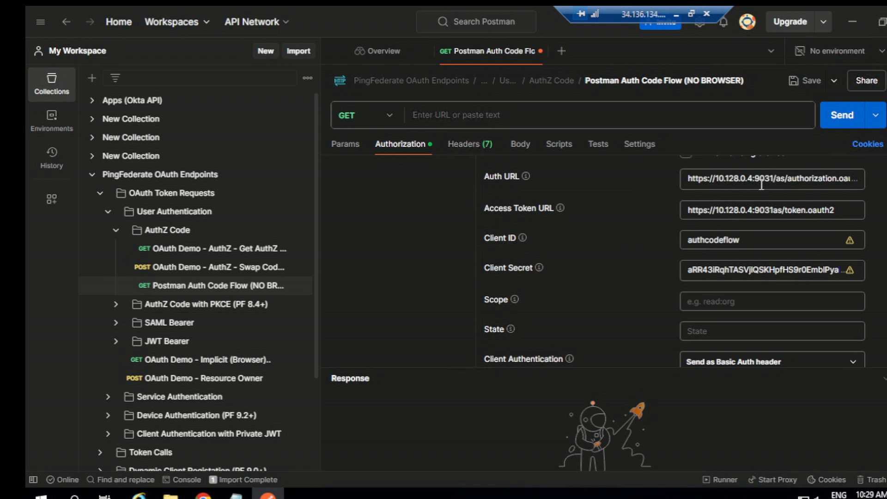
{"action": "left_click", "coordinate": [821, 182]}
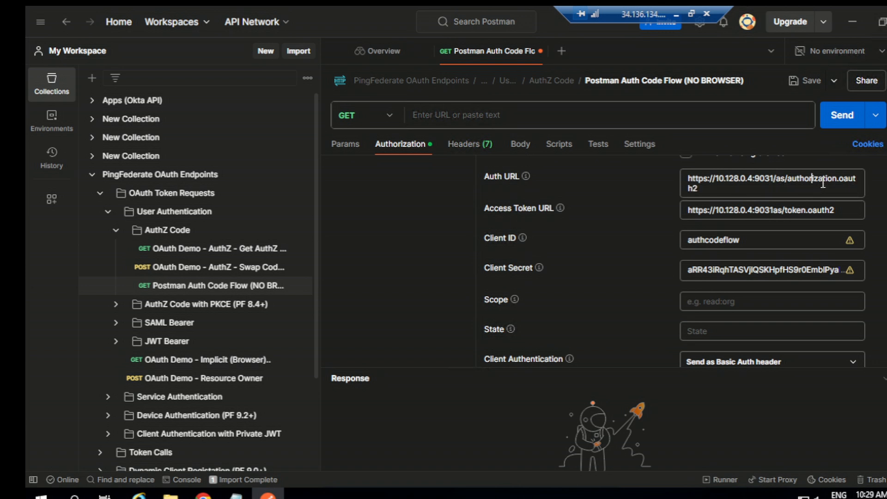
{"action": "left_click", "coordinate": [709, 210]}
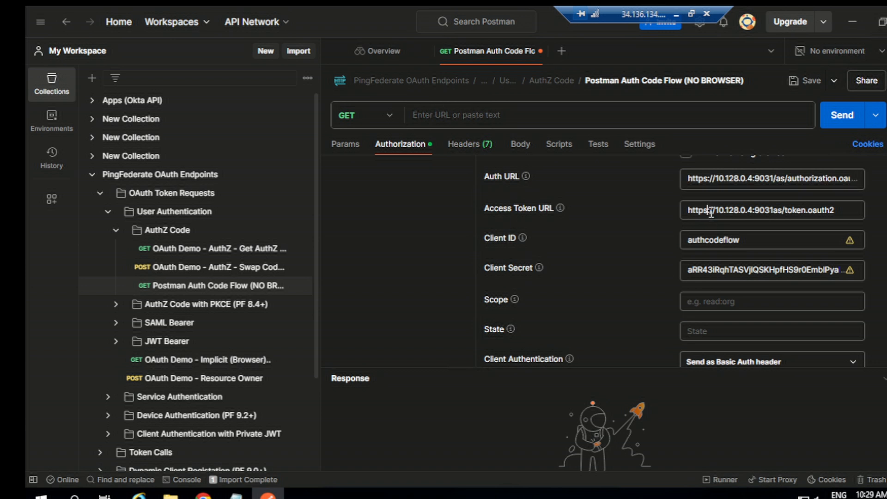
{"action": "left_click", "coordinate": [774, 212]}
{"action": "type", "text": "/"}
- Clear the authorization cookies and request a new access token
{"action": "scroll", "coordinate": [655, 310], "scroll_direction": "down", "scroll_amount": 3}
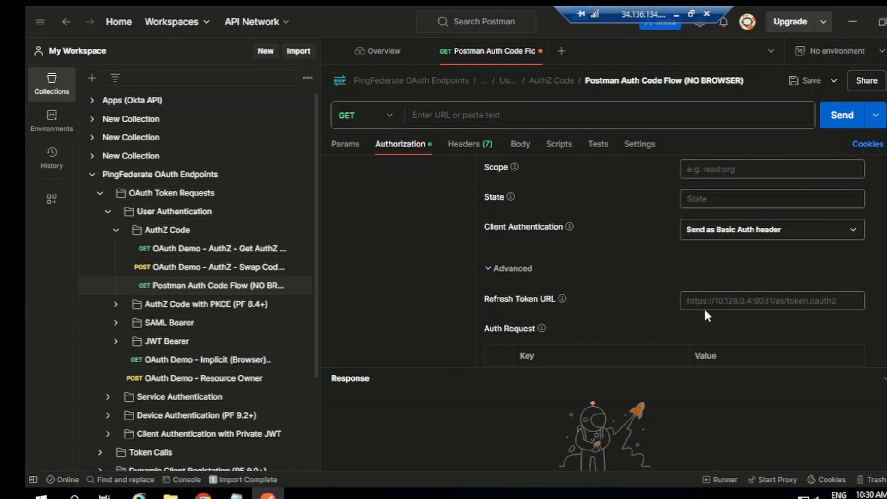
{"action": "scroll", "coordinate": [653, 311], "scroll_direction": "down", "scroll_amount": 2}
{"action": "scroll", "coordinate": [608, 307], "scroll_direction": "down", "scroll_amount": 4}
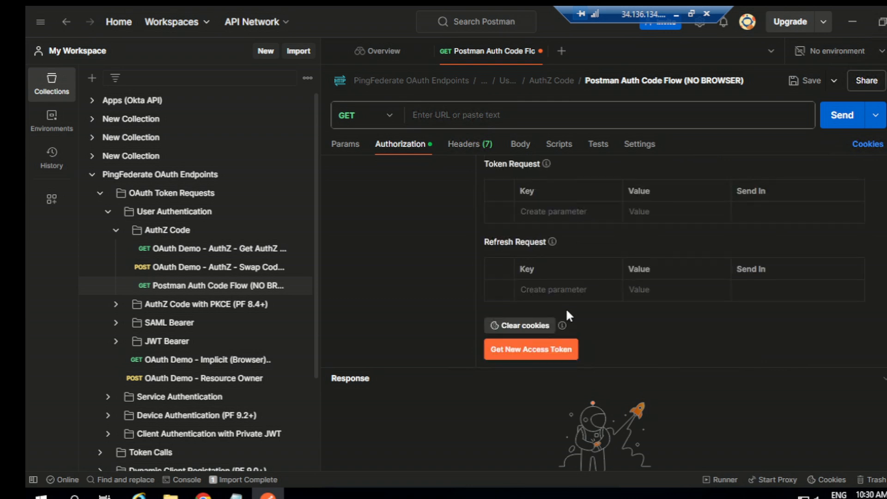
{"action": "left_click", "coordinate": [520, 325]}
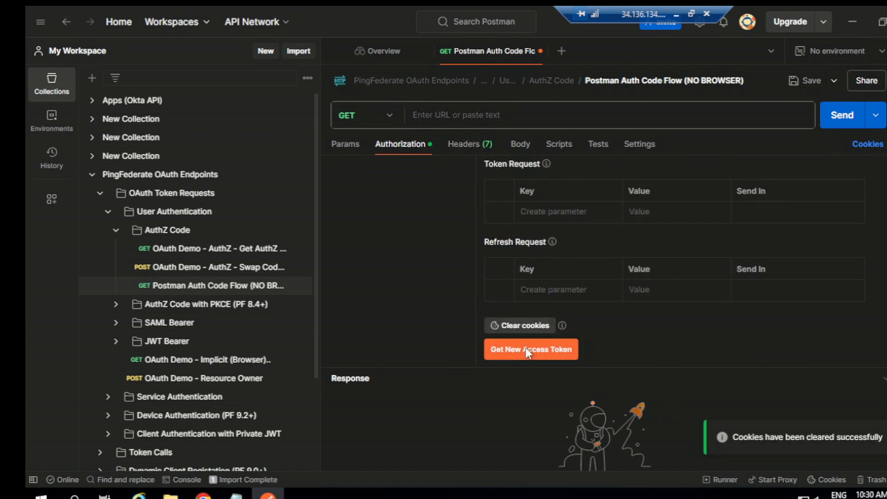
{"action": "left_click", "coordinate": [528, 349]}
{"action": "left_click", "coordinate": [428, 196]}
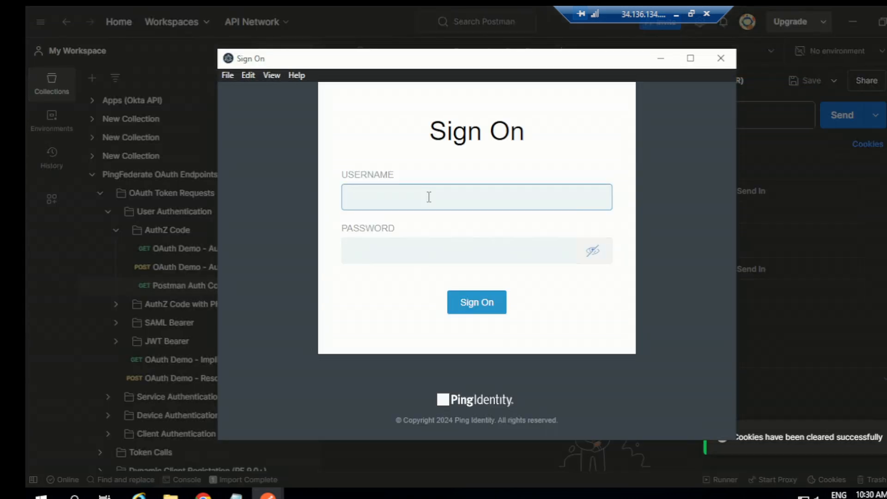
{"action": "type", "text": "failure"}
{"action": "key", "text": "ctrl+a"}
{"action": "key", "text": "BackSpace"}
- Copy the user's common name from the OpenDJ_USer_Details notes and sign on with it as both username and password
{"action": "mouse_move", "coordinate": [240, 494]}
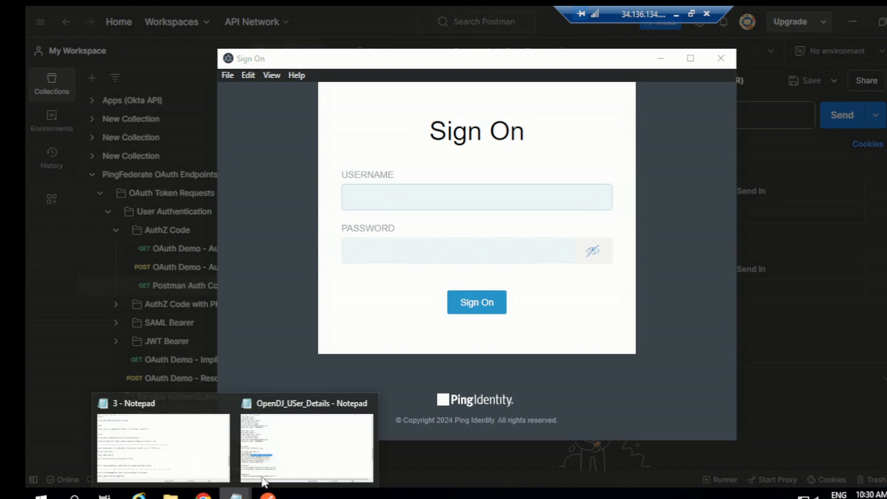
{"action": "left_click", "coordinate": [300, 444]}
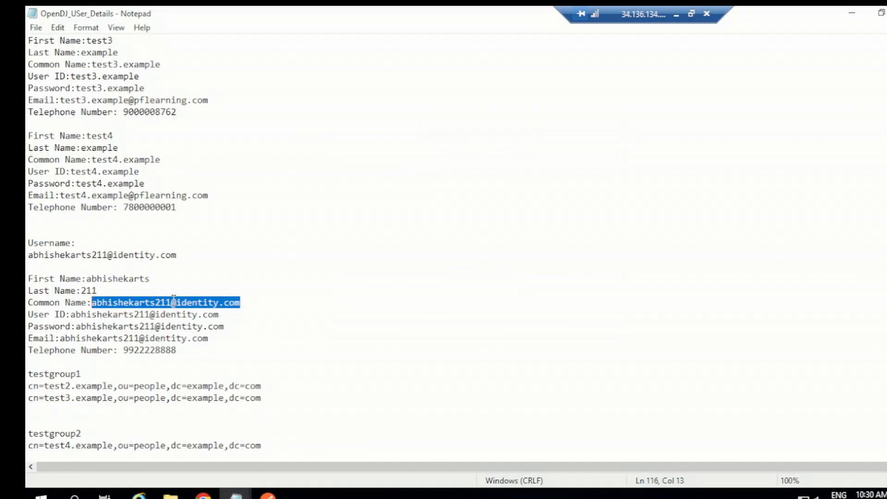
{"action": "right_click", "coordinate": [174, 298]}
{"action": "left_click", "coordinate": [223, 140]}
{"action": "mouse_move", "coordinate": [268, 493]}
{"action": "left_click", "coordinate": [368, 400]}
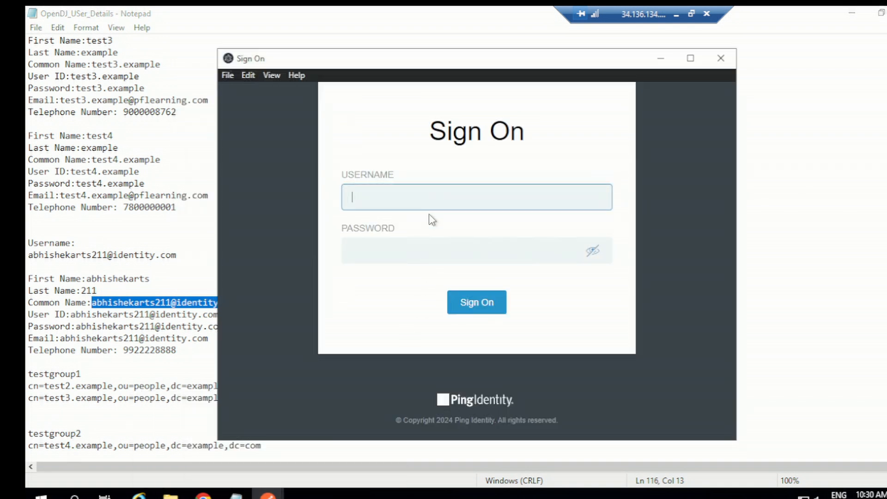
{"action": "key", "text": "ctrl+v"}
{"action": "left_click", "coordinate": [382, 251]}
{"action": "key", "text": "ctrl+v"}
{"action": "left_click", "coordinate": [475, 302]}
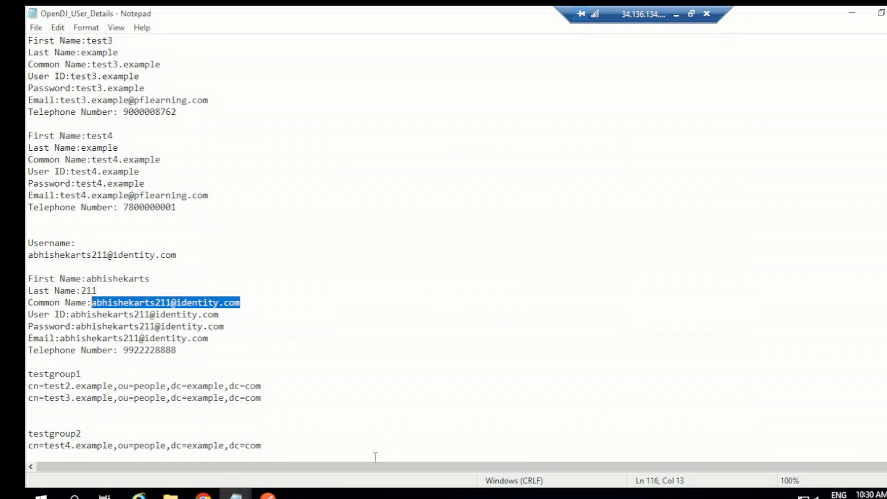
- Switch back to Postman, check the authentication error details in the console and close the console
{"action": "left_click", "coordinate": [267, 492]}
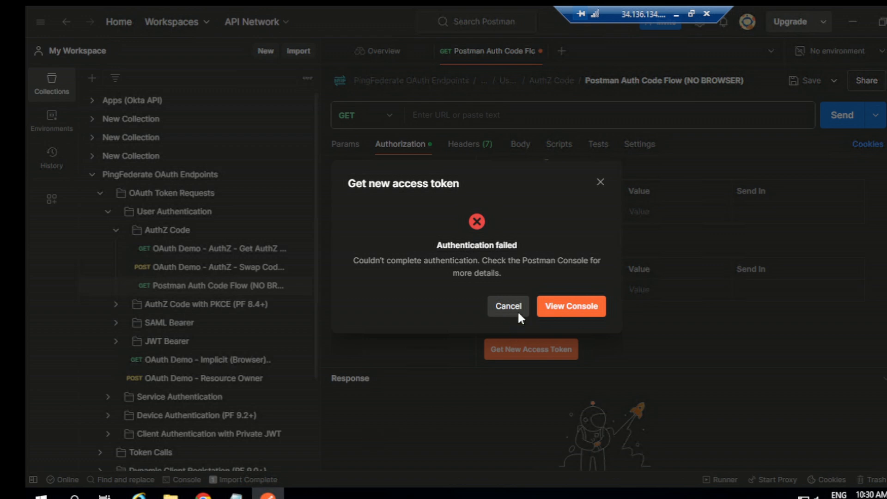
{"action": "left_click", "coordinate": [569, 309]}
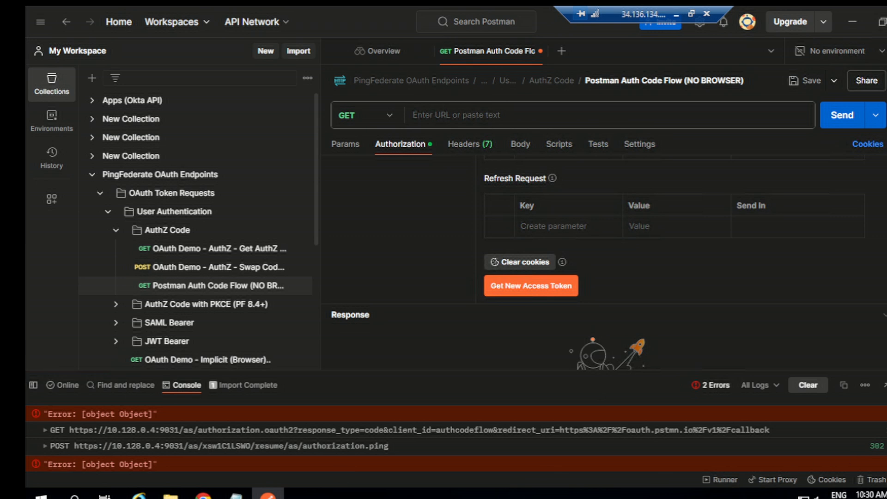
{"action": "key", "text": "ctrl+alt+c"}
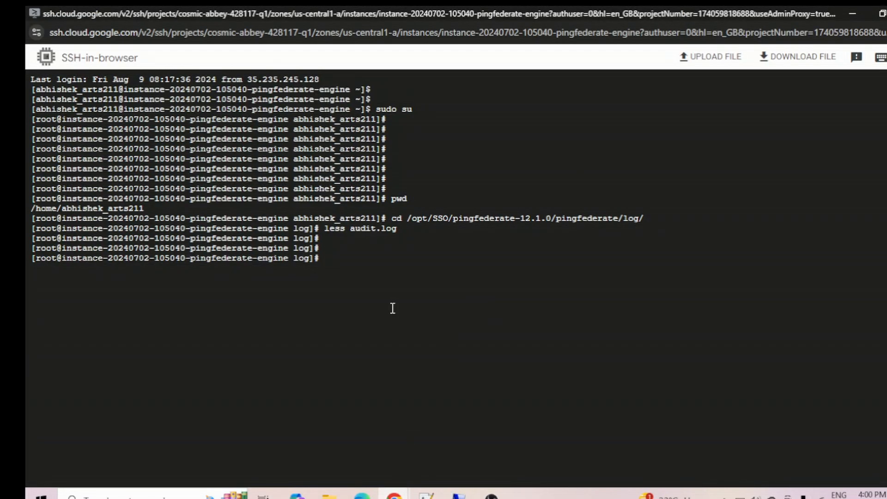
- Switch to the PingFederate engine's SSH session and reopen the log with less audit.log
{"action": "key", "text": "Return"}
{"action": "key", "text": "Return"}
{"action": "type", "text": "l"}
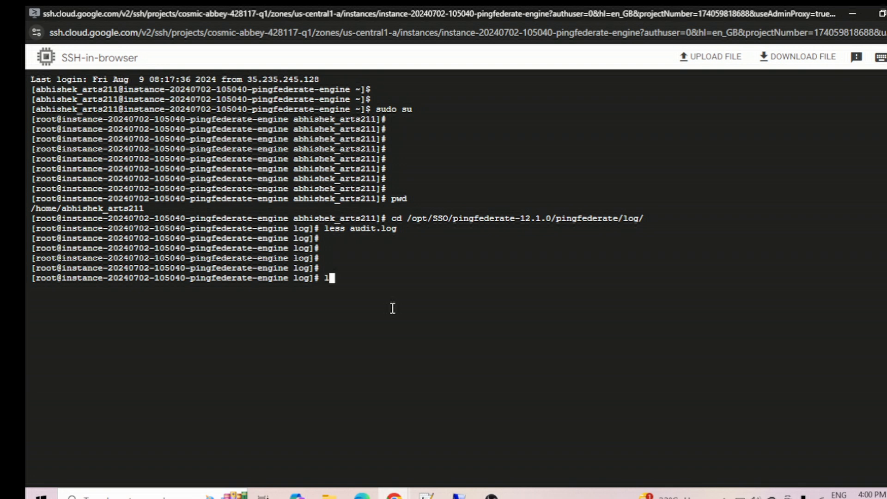
{"action": "type", "text": "ess audit.log"}
{"action": "key", "text": "Return"}
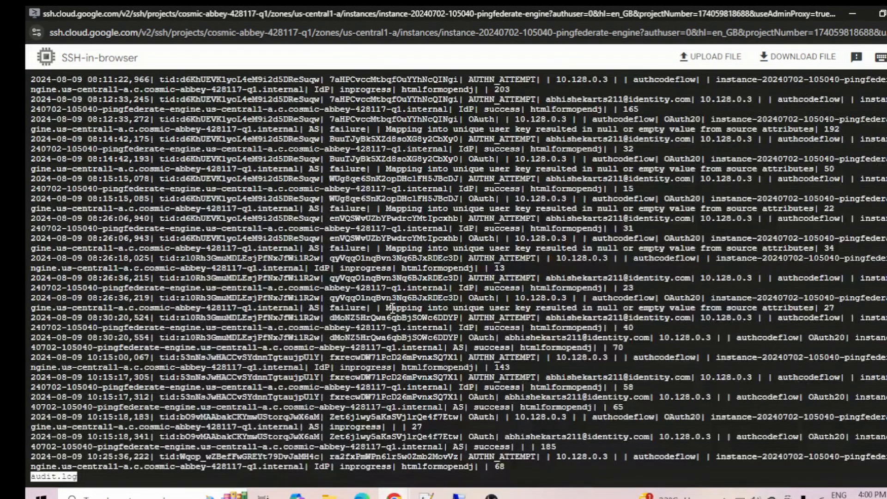
- Examine the latest audit log entries, including the transaction ID and failure description of the newest OAuth event, and exit the log
{"action": "scroll", "coordinate": [392, 309], "scroll_direction": "down", "scroll_amount": 4}
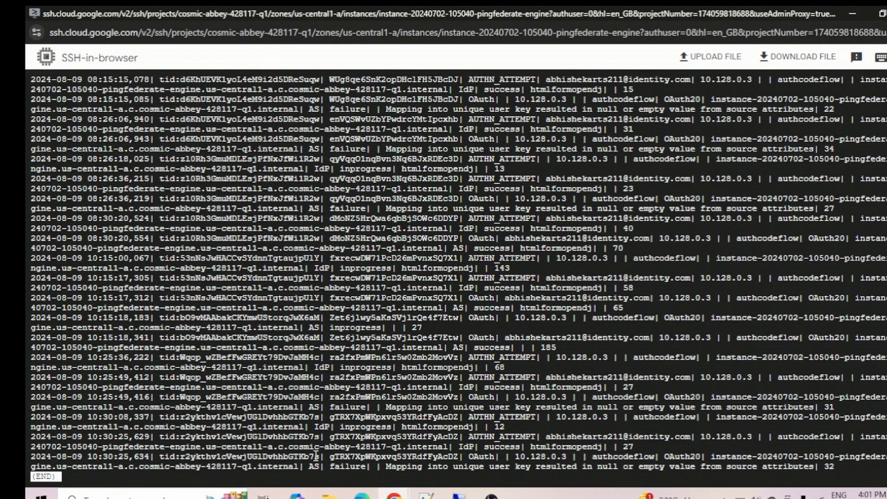
{"action": "left_click_drag", "start_coordinate": [317, 457], "coordinate": [160, 457]}
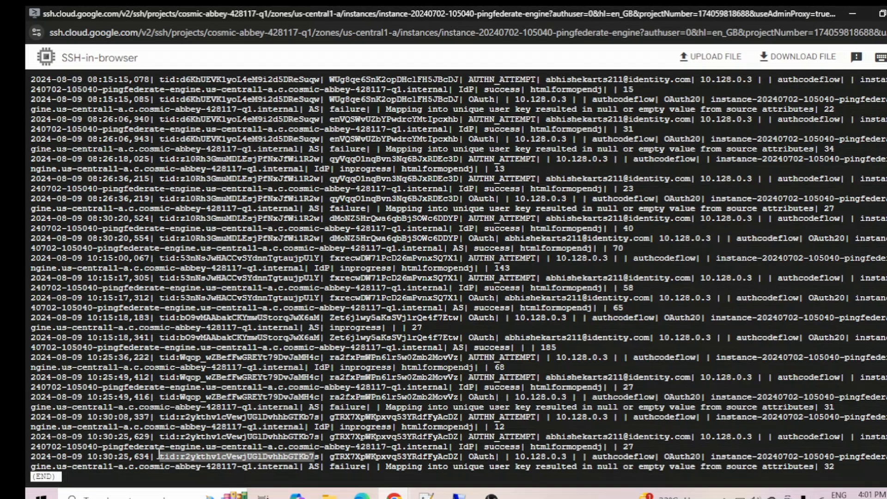
{"action": "left_click", "coordinate": [342, 477]}
{"action": "left_click_drag", "start_coordinate": [383, 466], "coordinate": [817, 469]}
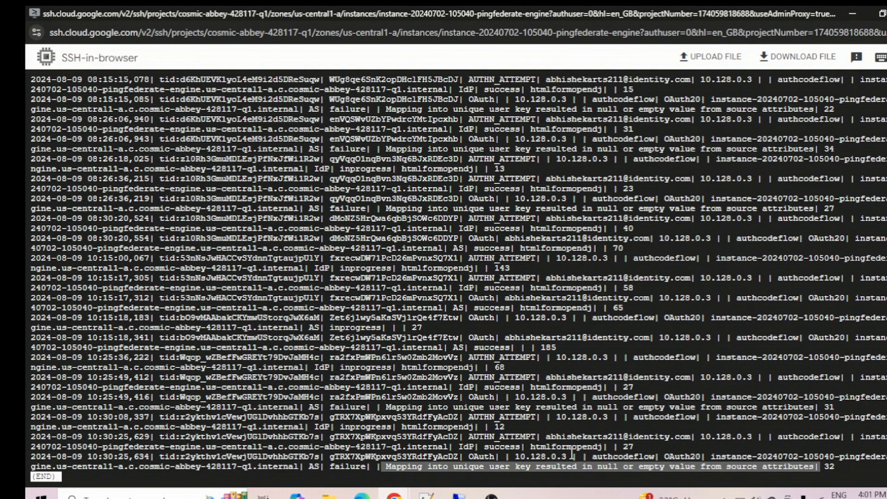
{"action": "left_click", "coordinate": [543, 446]}
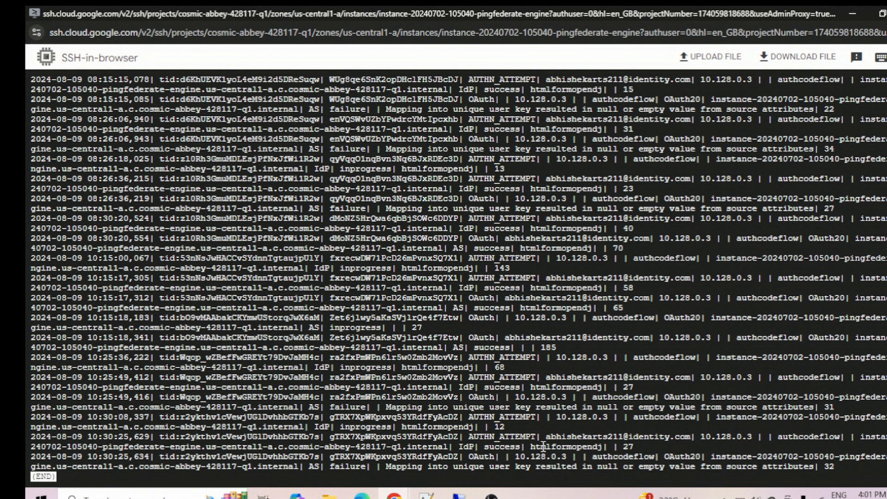
{"action": "key", "text": "q"}
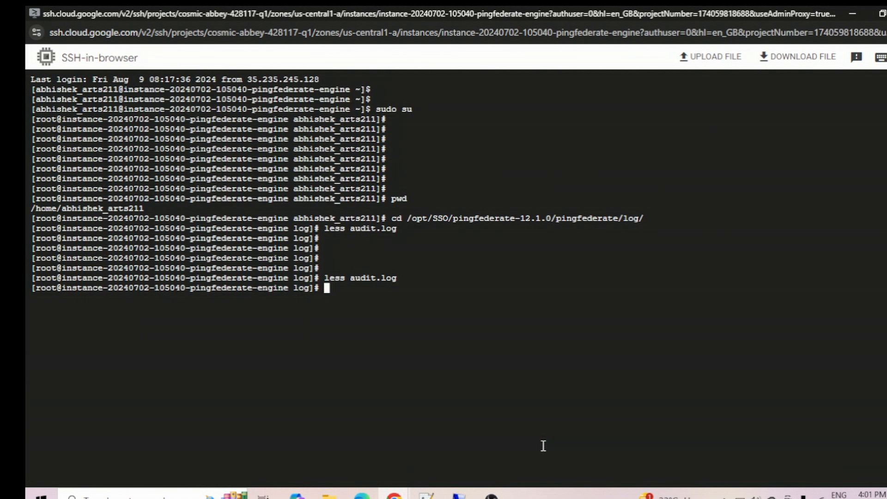
{"action": "key", "text": "Return"}
{"action": "key", "text": "Return"}
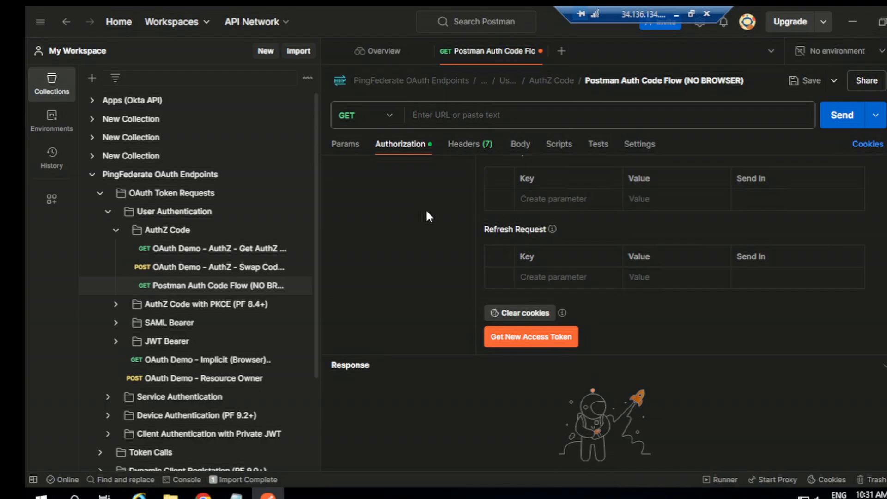
- Switch to the PingFederate console and delete the oauthds attribute source from the pflearning policy contract grant mapping
{"action": "scroll", "coordinate": [583, 291], "scroll_direction": "up", "scroll_amount": 10}
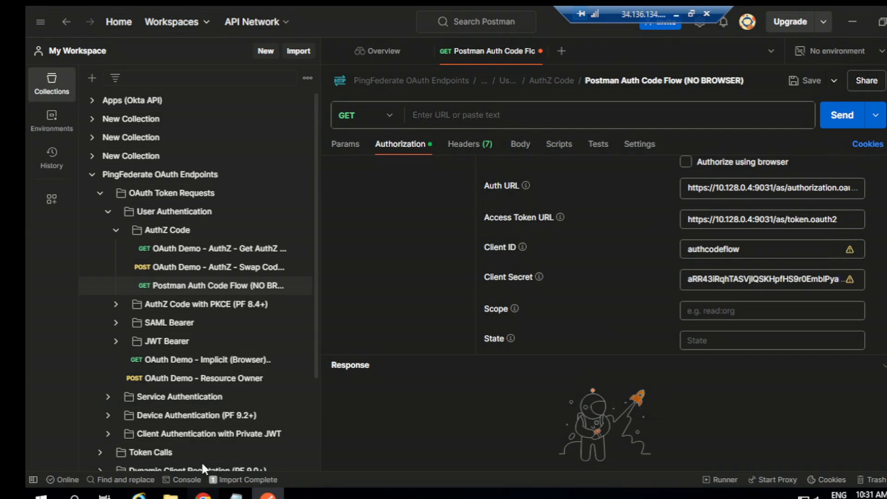
{"action": "left_click", "coordinate": [203, 494]}
{"action": "left_click", "coordinate": [458, 106]}
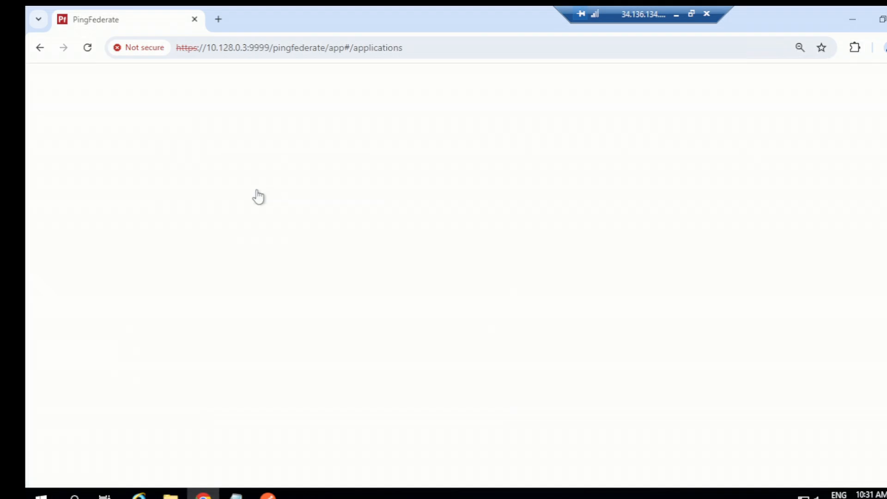
{"action": "left_click", "coordinate": [402, 99]}
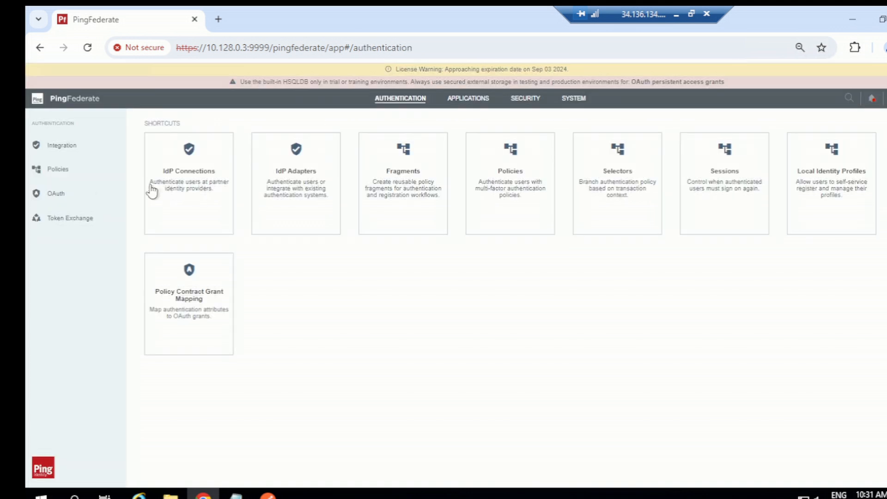
{"action": "left_click", "coordinate": [60, 191]}
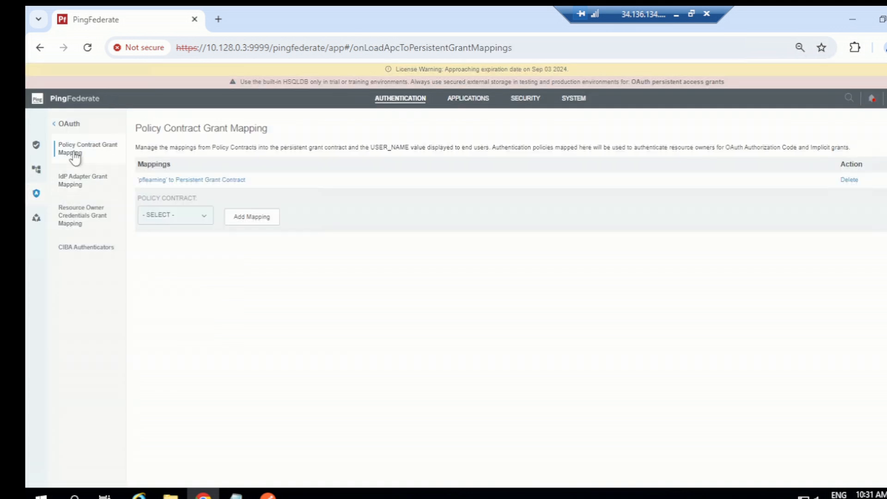
{"action": "left_click", "coordinate": [189, 180]}
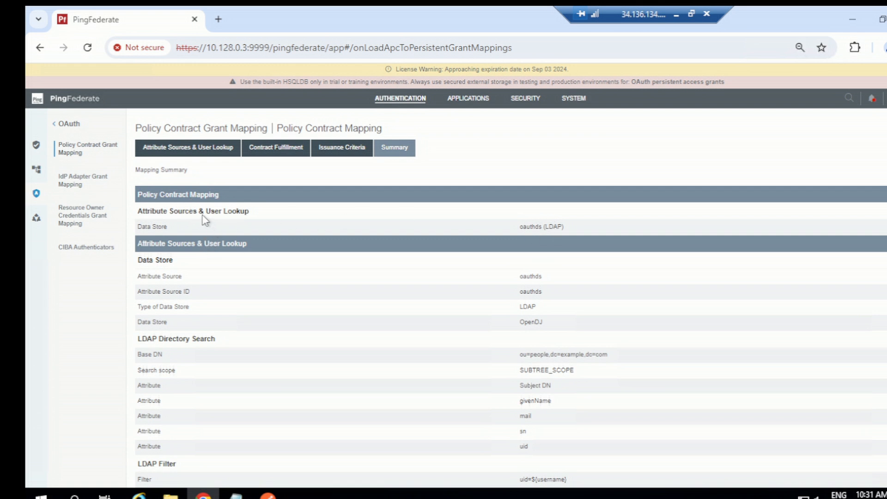
{"action": "left_click", "coordinate": [187, 149]}
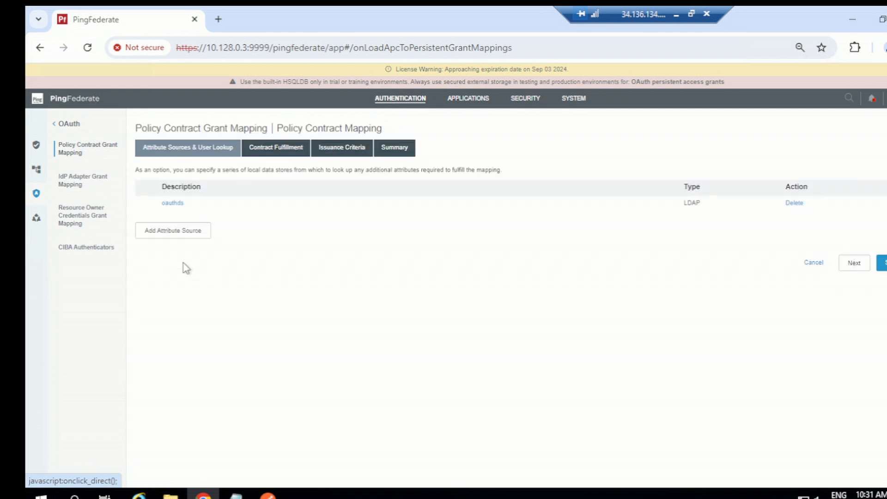
{"action": "left_click", "coordinate": [794, 203]}
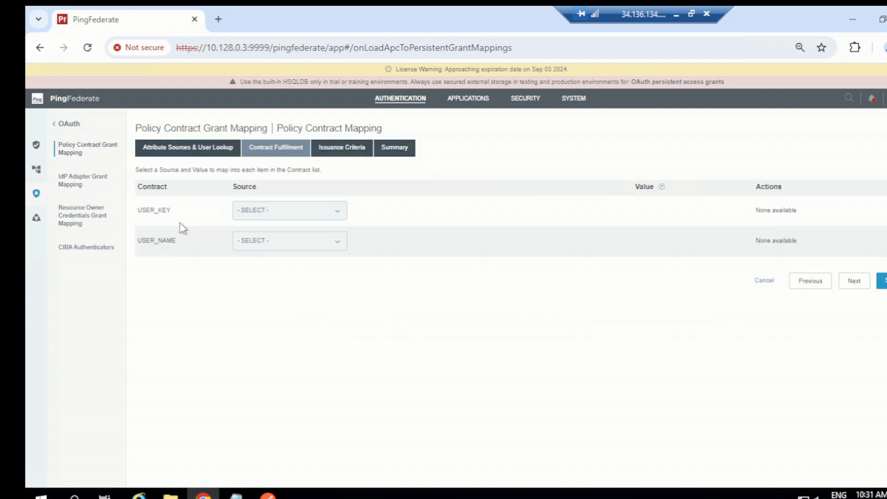
- Fulfill both USER_KEY and USER_NAME with the username value from the Authentication Policy Contract source
{"action": "left_click", "coordinate": [286, 216]}
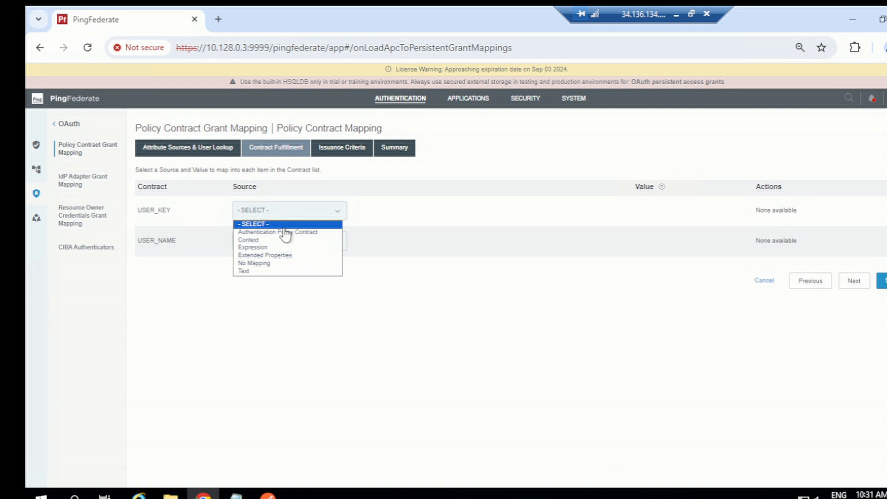
{"action": "left_click", "coordinate": [284, 232]}
{"action": "left_click", "coordinate": [277, 243]}
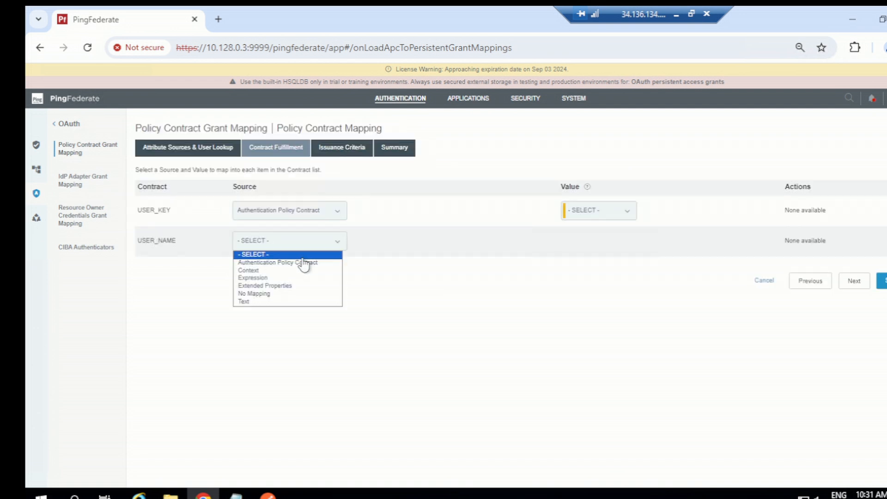
{"action": "left_click", "coordinate": [290, 264]}
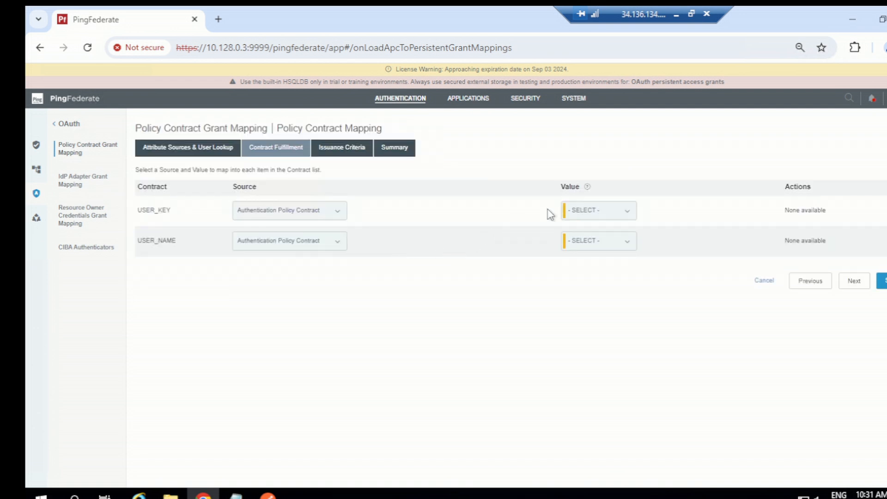
{"action": "left_click", "coordinate": [586, 213]}
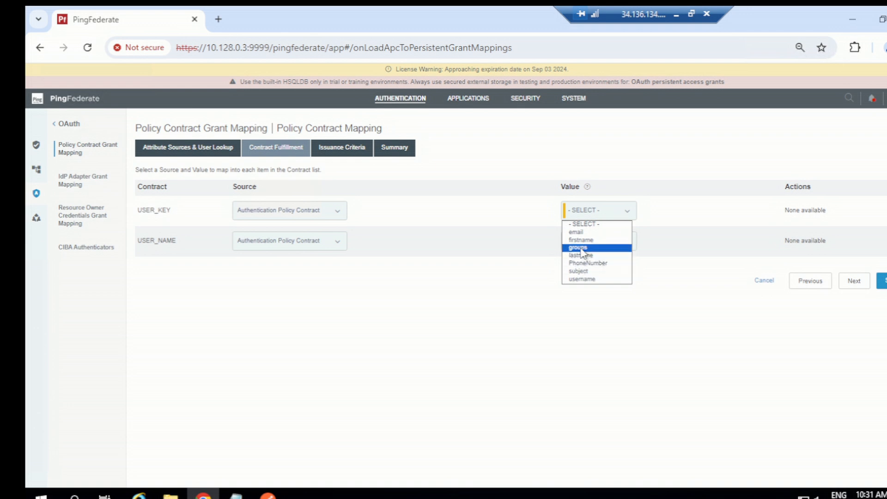
{"action": "left_click", "coordinate": [584, 280]}
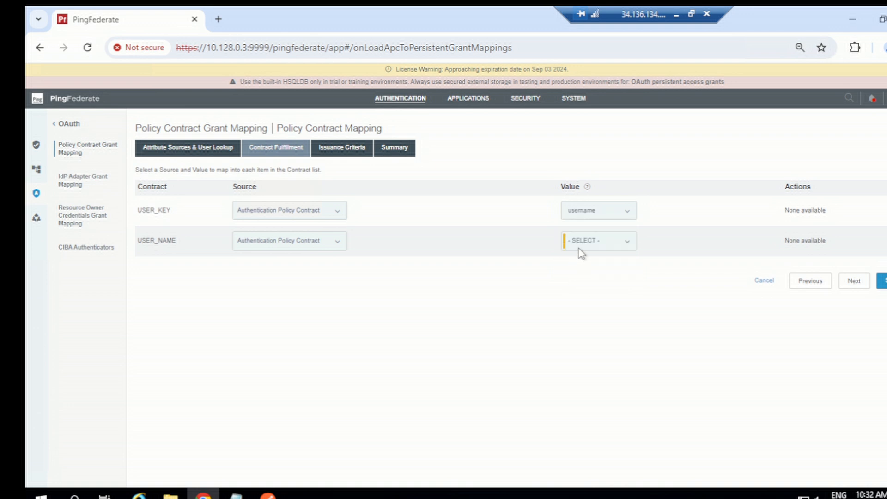
{"action": "left_click", "coordinate": [585, 242]}
{"action": "left_click", "coordinate": [583, 309]}
- Save the policy contract grant mapping and replicate the configuration to the cluster nodes
{"action": "left_click", "coordinate": [852, 282]}
{"action": "left_click", "coordinate": [880, 271]}
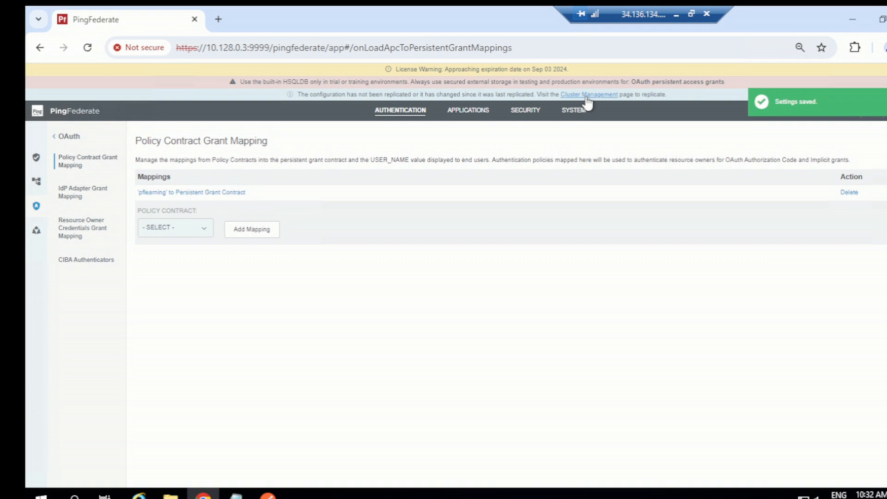
{"action": "left_click", "coordinate": [585, 95]}
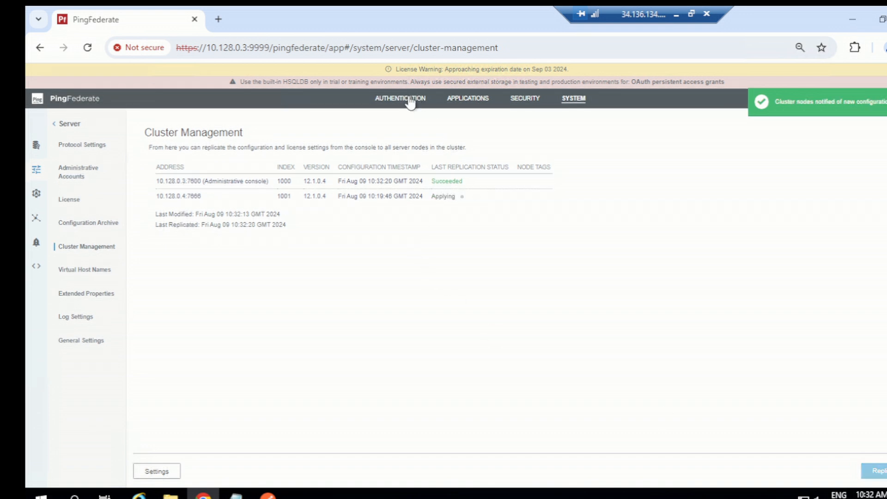
- Reopen the pflearning policy contract grant mapping and check the attribute sources and contract fulfillment in its summary
{"action": "left_click", "coordinate": [409, 99]}
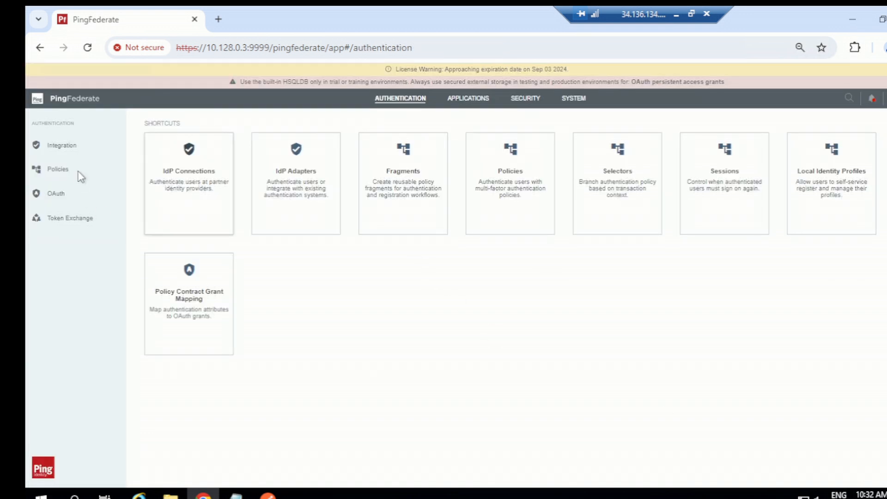
{"action": "left_click", "coordinate": [72, 179]}
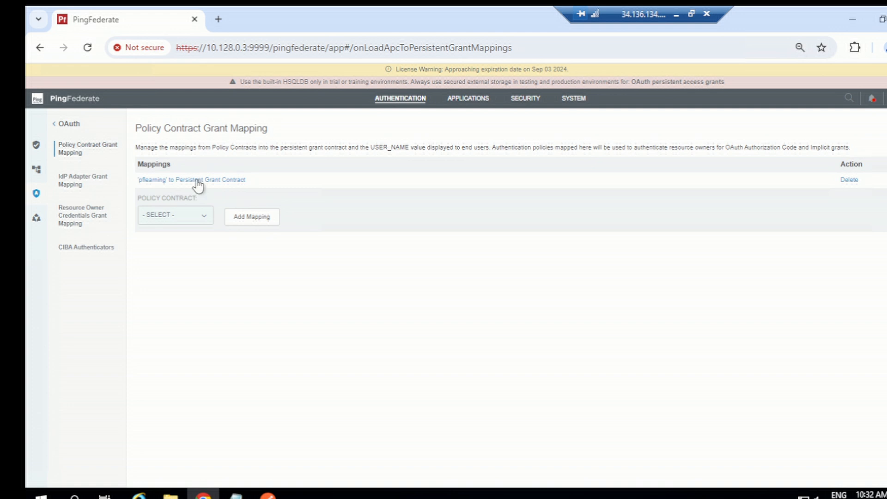
{"action": "left_click", "coordinate": [197, 180]}
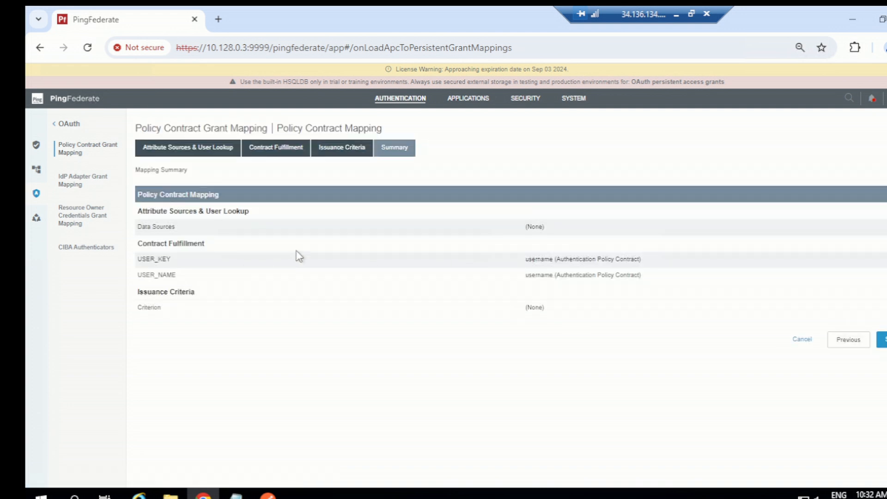
{"action": "left_click", "coordinate": [462, 99]}
- Switch to Postman and clear the authorization cookies for the Postman Auth Code Flow request
{"action": "left_click", "coordinate": [268, 495]}
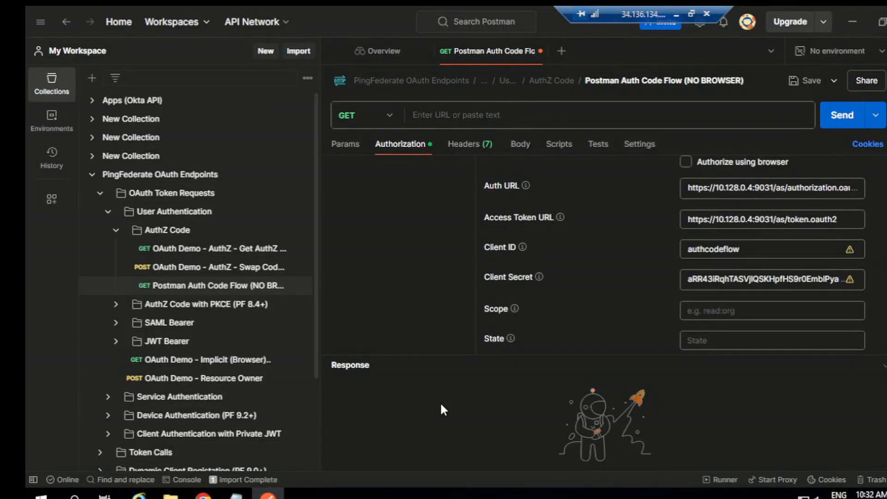
{"action": "scroll", "coordinate": [556, 319], "scroll_direction": "down", "scroll_amount": 10}
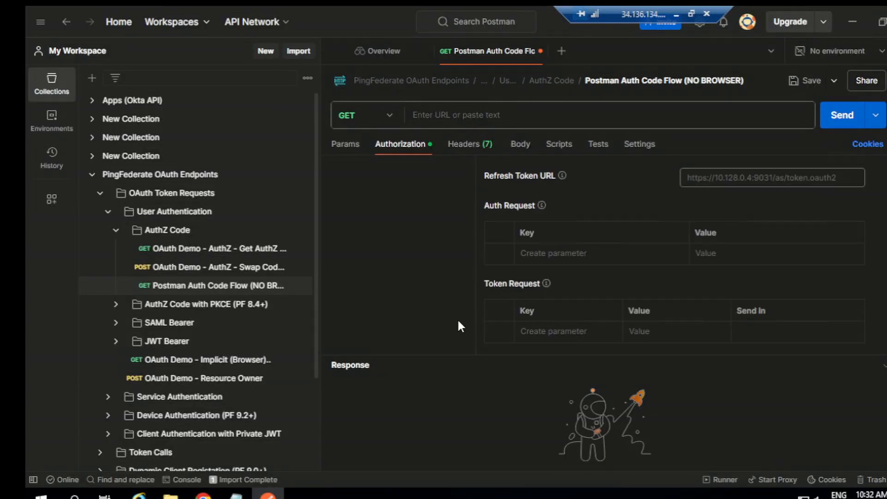
{"action": "left_click", "coordinate": [511, 312]}
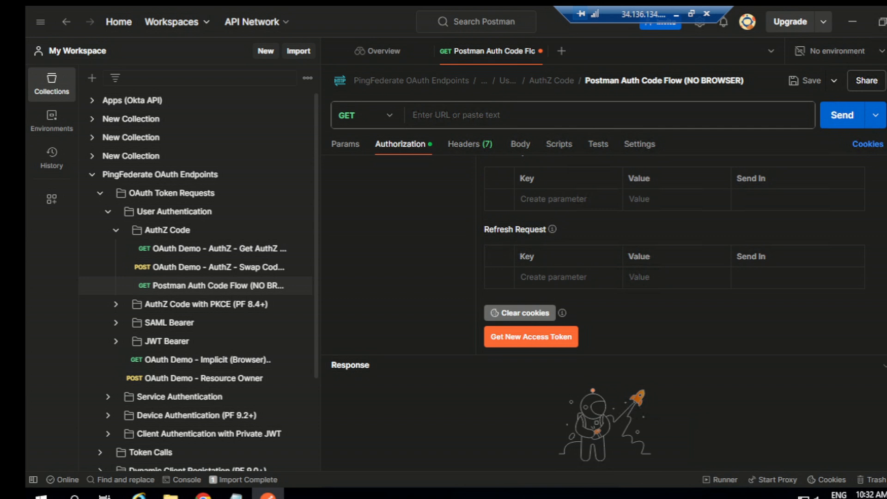
- Browse the code snippet languages offered for the Postman Auth Code Flow request and close the snippet view
{"action": "left_click", "coordinate": [886, 144]}
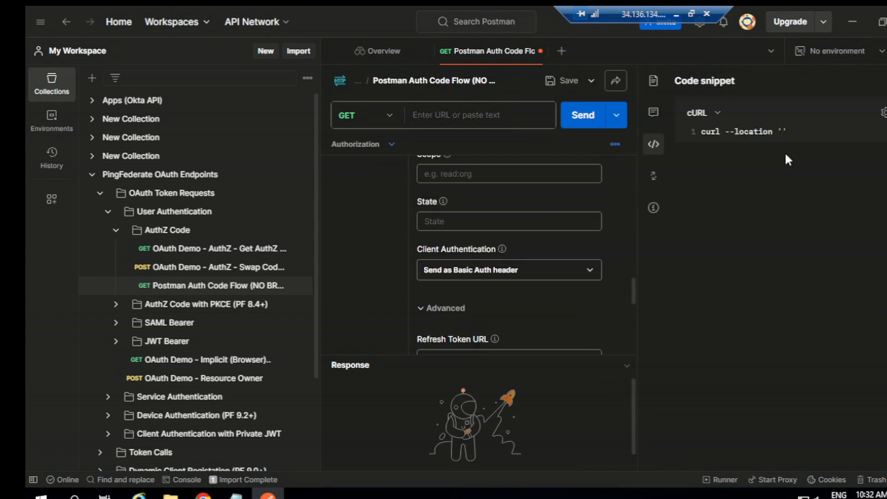
{"action": "left_click", "coordinate": [717, 112]}
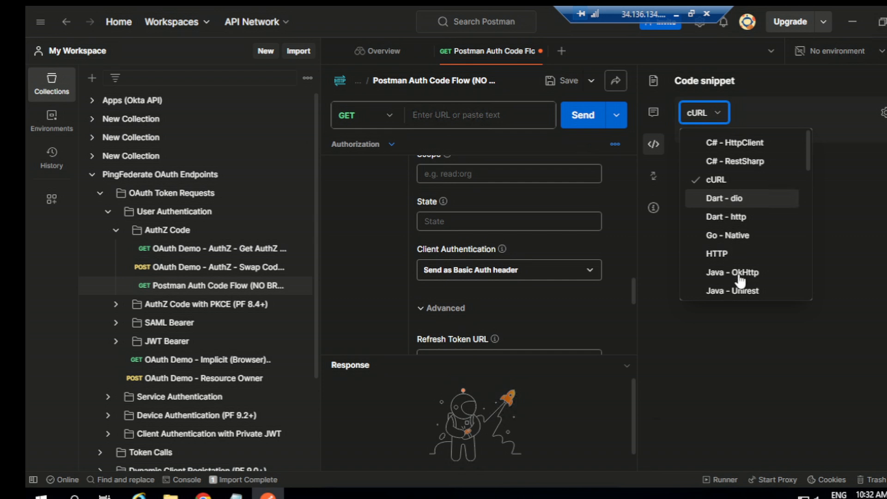
{"action": "scroll", "coordinate": [739, 249], "scroll_direction": "down", "scroll_amount": 6}
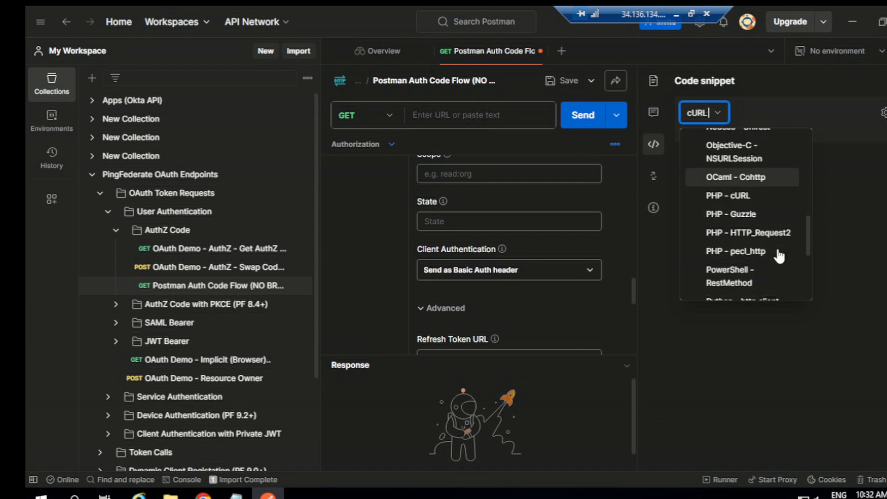
{"action": "scroll", "coordinate": [757, 273], "scroll_direction": "down", "scroll_amount": 3}
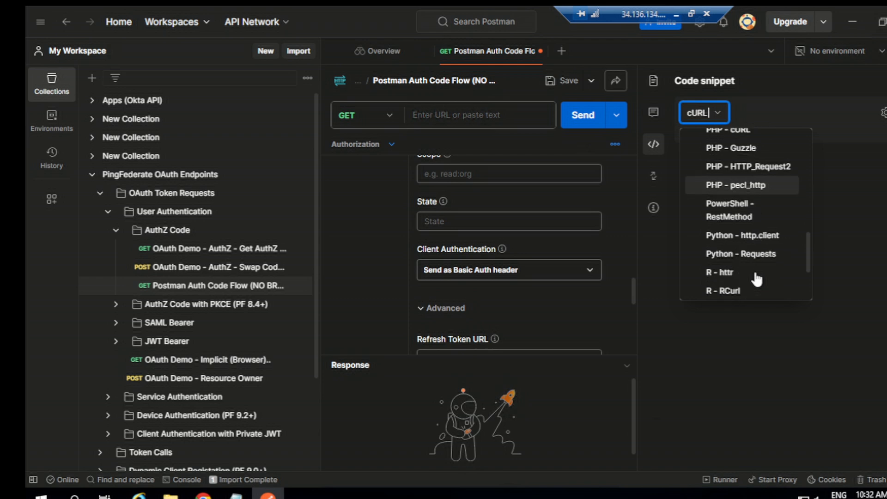
{"action": "scroll", "coordinate": [755, 272], "scroll_direction": "down", "scroll_amount": 3}
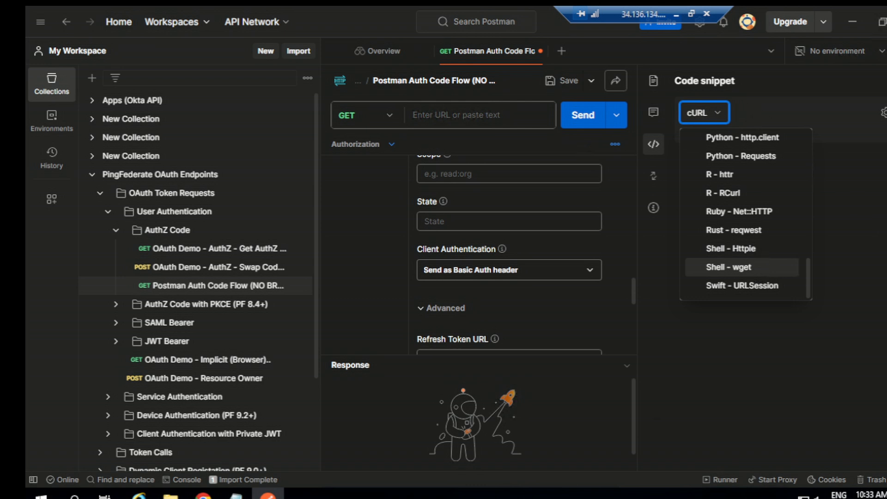
{"action": "left_click", "coordinate": [872, 184]}
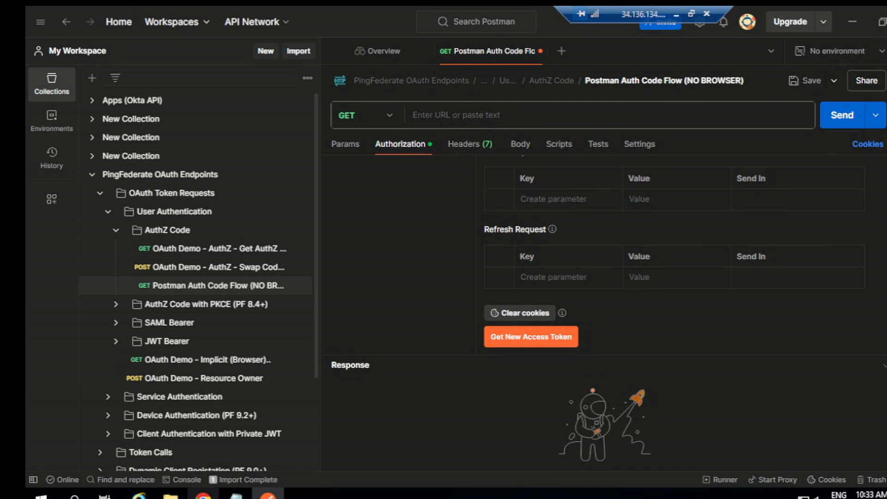
- Copy the OpenDJ user's common name from the OpenDJ_USer_Details notes and return to Postman
{"action": "mouse_move", "coordinate": [203, 495]}
{"action": "left_click", "coordinate": [254, 442]}
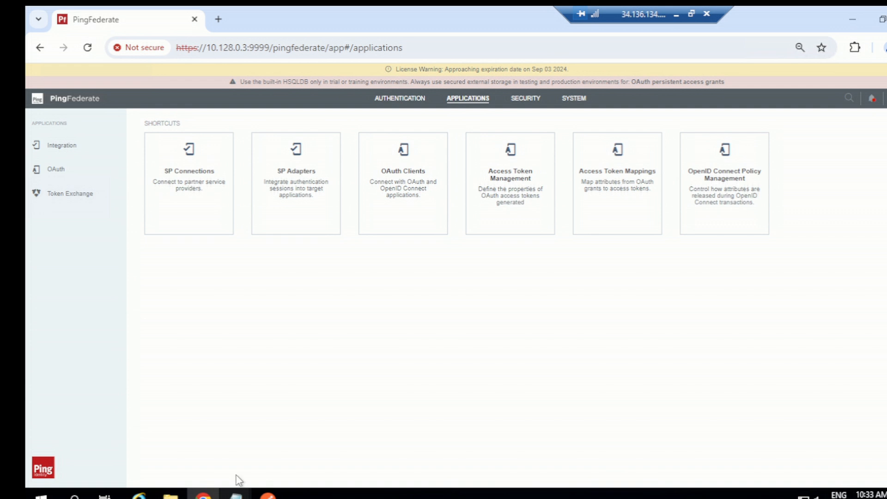
{"action": "mouse_move", "coordinate": [236, 494]}
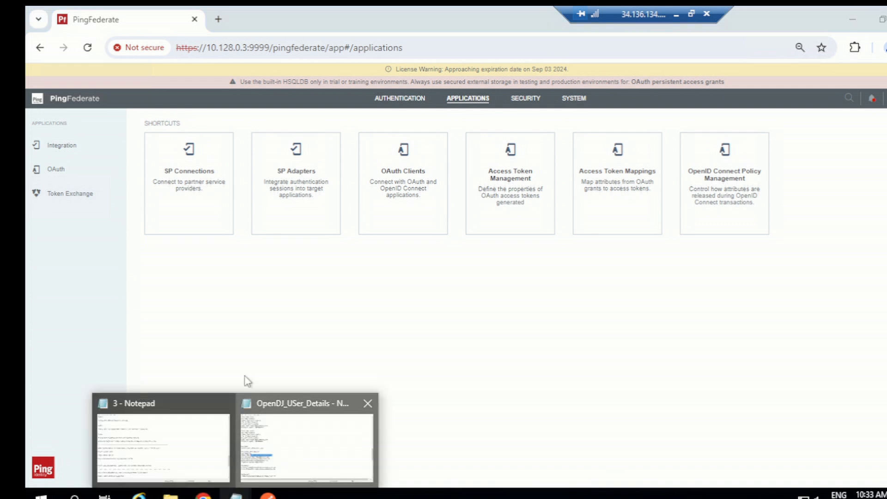
{"action": "left_click", "coordinate": [282, 444]}
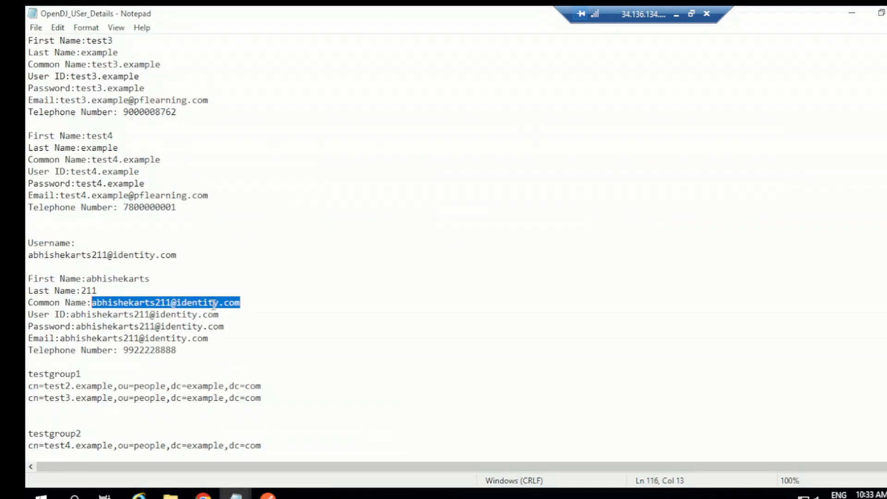
{"action": "right_click", "coordinate": [213, 304]}
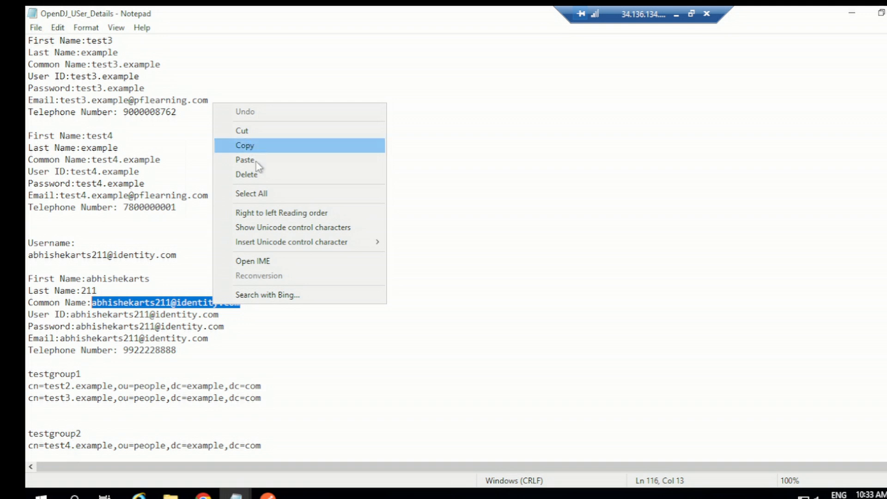
{"action": "left_click", "coordinate": [274, 443]}
{"action": "left_click", "coordinate": [268, 493]}
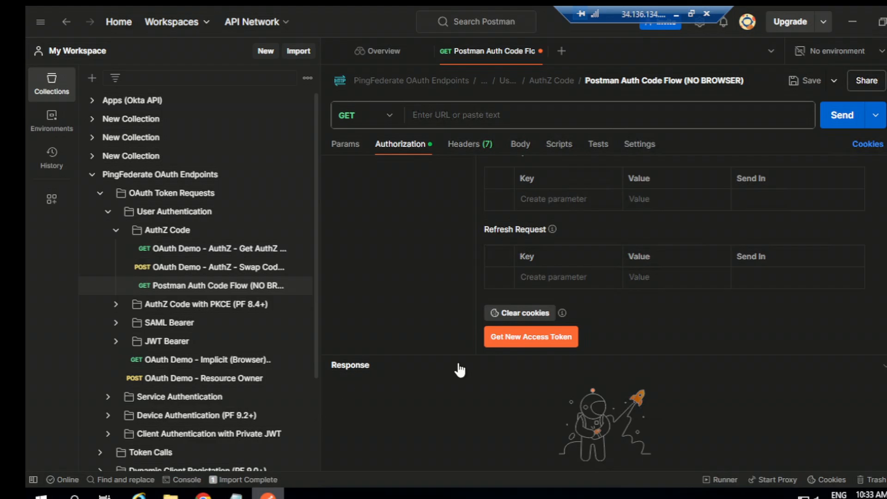
- Request a new access token, signing on with the OpenDJ user's username and password, and proceed to the token details
{"action": "left_click", "coordinate": [515, 336]}
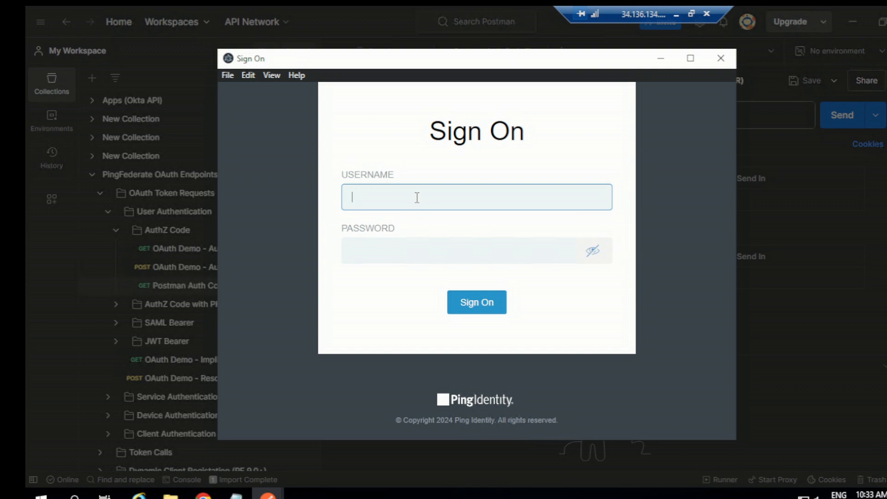
{"action": "key", "text": "ctrl+v"}
{"action": "left_click", "coordinate": [384, 248]}
{"action": "key", "text": "ctrl+v"}
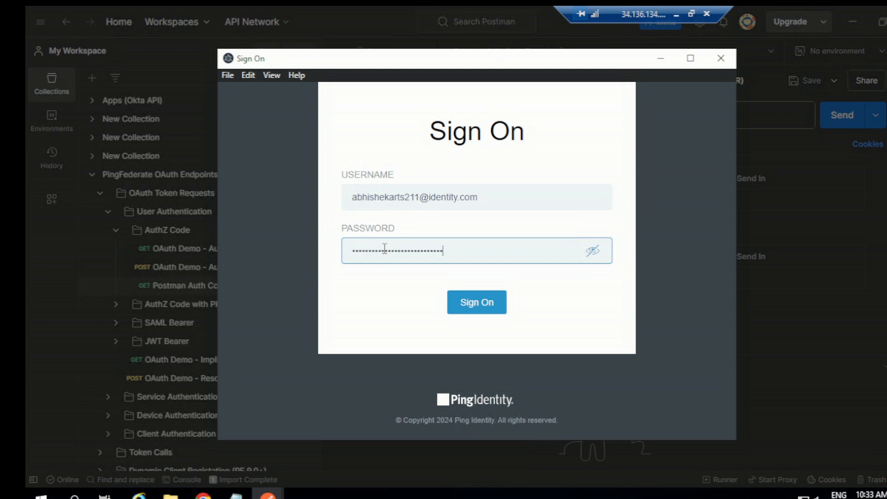
{"action": "left_click", "coordinate": [473, 304]}
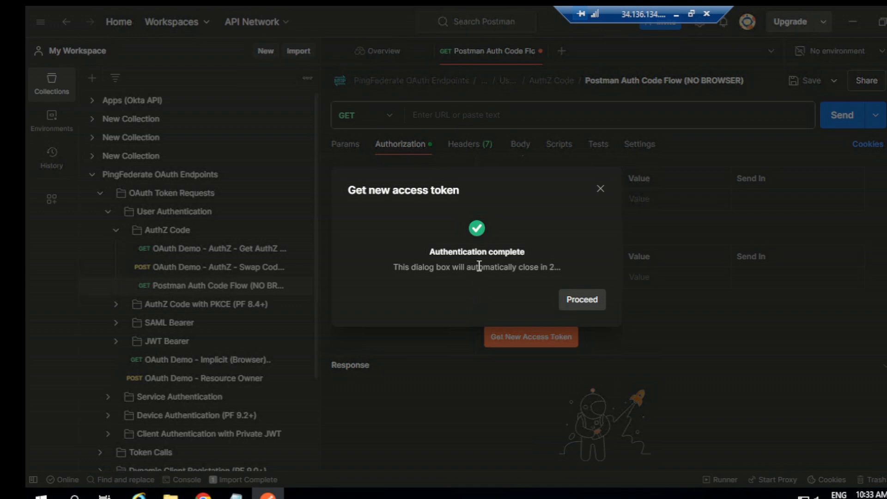
{"action": "left_click", "coordinate": [587, 300]}
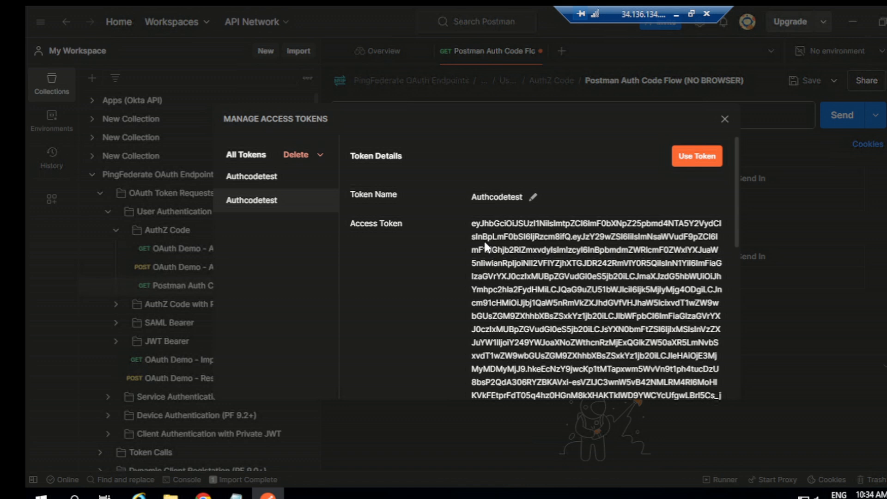
- Review the details of the new Authcodetest token, copy its complete access token value and close the token manager
{"action": "scroll", "coordinate": [483, 240], "scroll_direction": "down", "scroll_amount": 8}
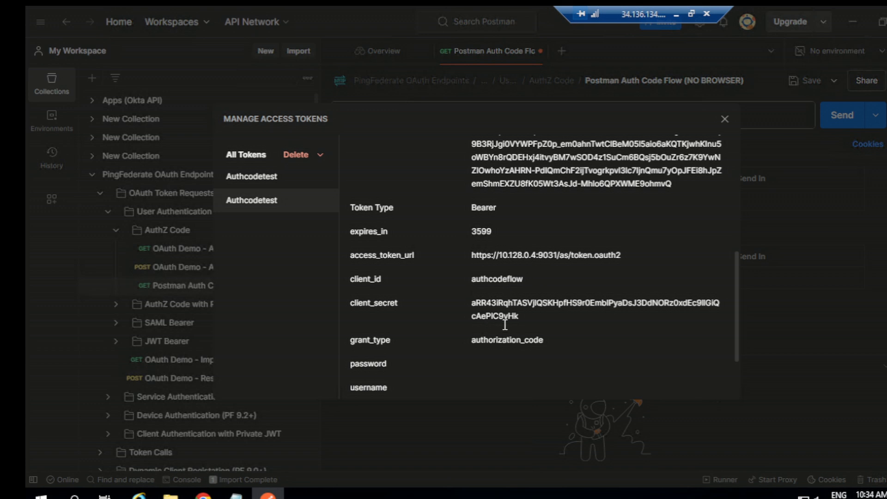
{"action": "scroll", "coordinate": [533, 327], "scroll_direction": "down", "scroll_amount": 2}
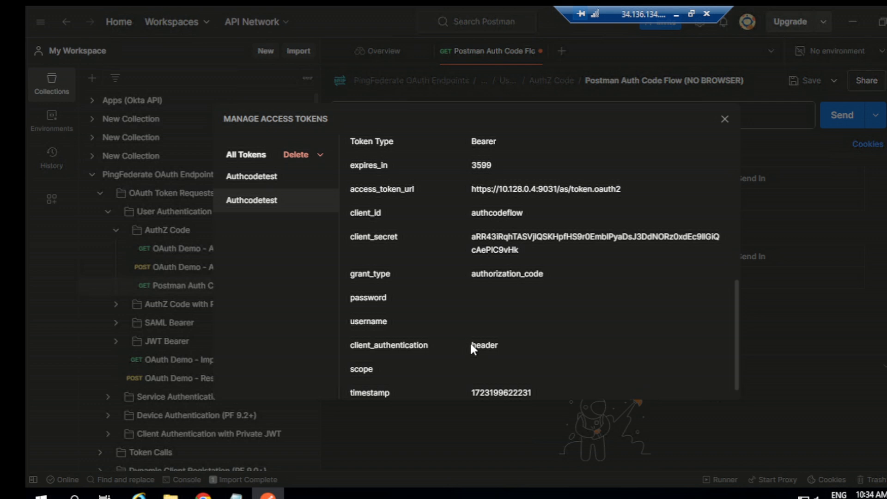
{"action": "scroll", "coordinate": [466, 342], "scroll_direction": "down", "scroll_amount": 1}
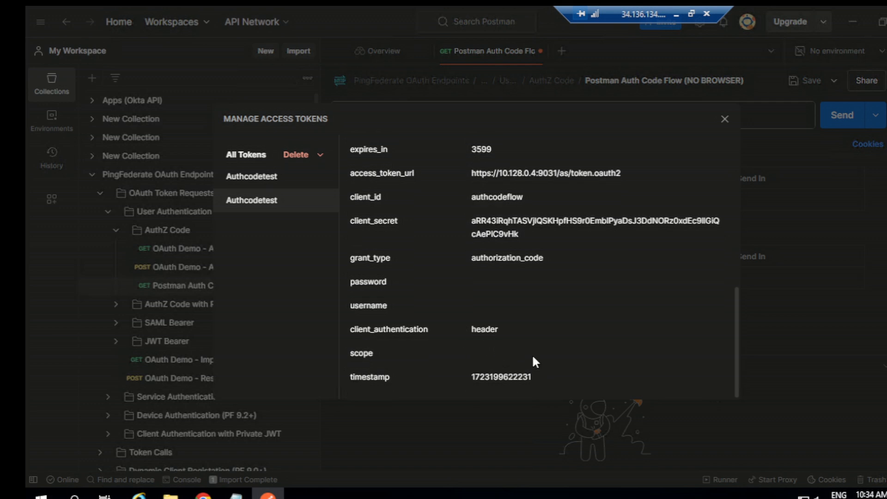
{"action": "scroll", "coordinate": [534, 365], "scroll_direction": "up", "scroll_amount": 4}
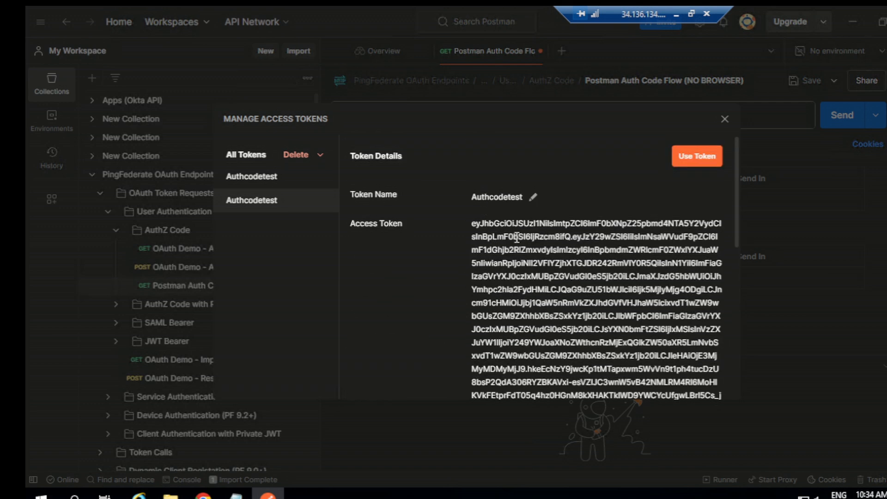
{"action": "left_click_drag", "start_coordinate": [485, 253], "coordinate": [672, 280]}
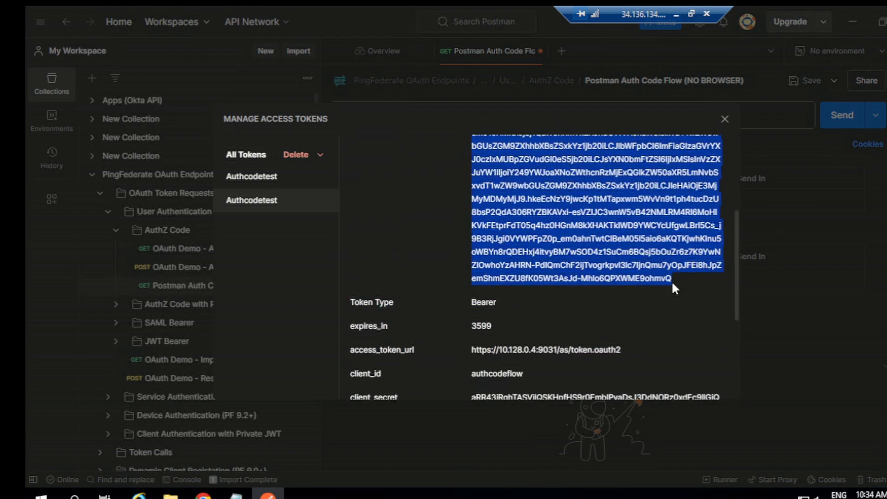
{"action": "right_click", "coordinate": [582, 199]}
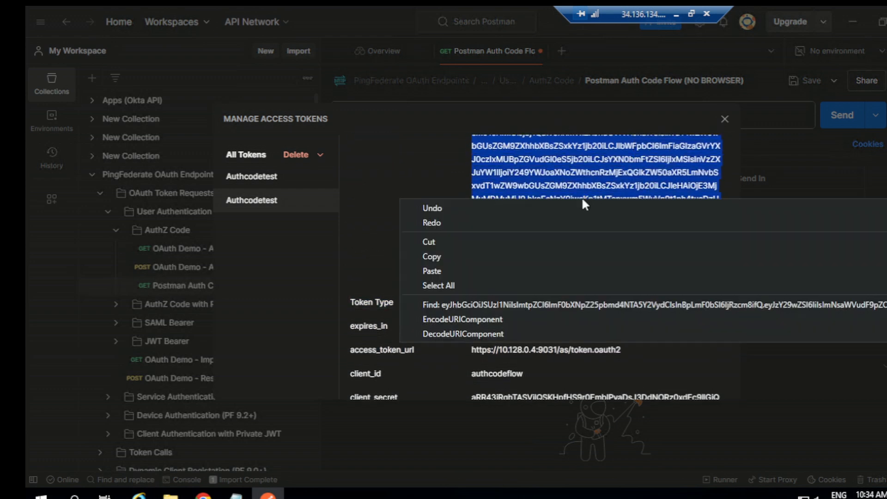
{"action": "left_click", "coordinate": [437, 255]}
{"action": "left_click", "coordinate": [724, 120]}
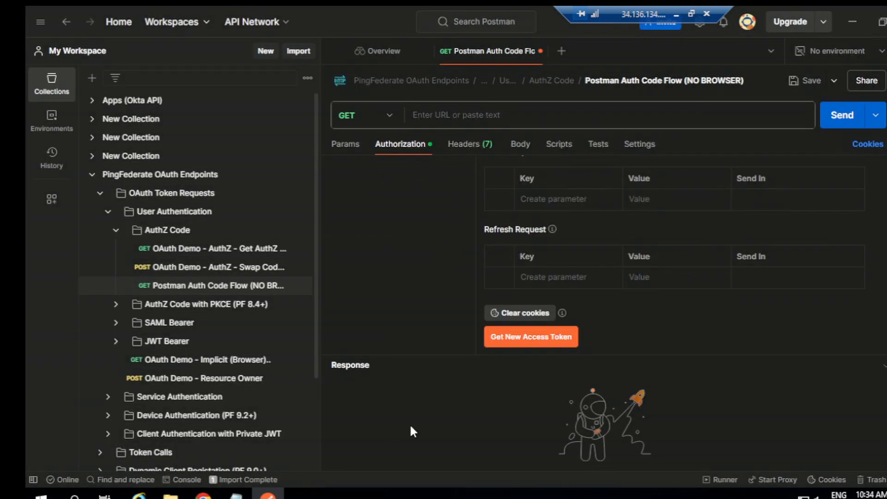
- Switch to Chrome and open jwt.io in a new tab
{"action": "left_click", "coordinate": [203, 493]}
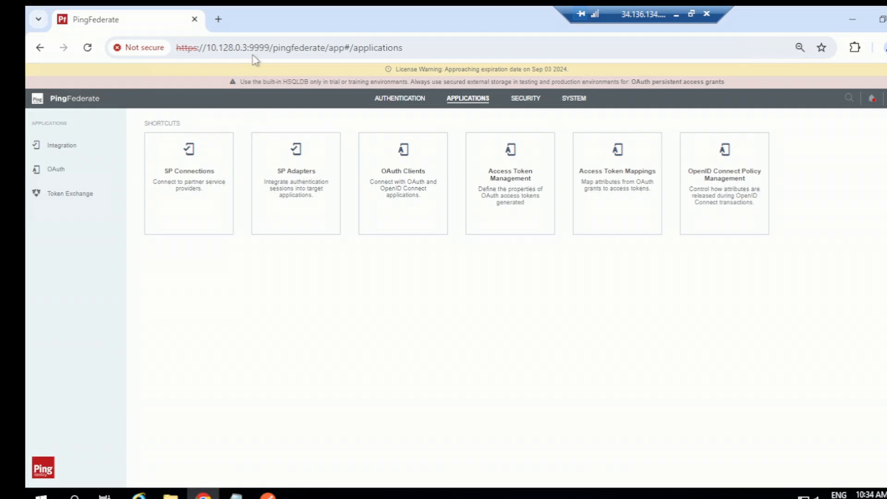
{"action": "left_click", "coordinate": [219, 19]}
{"action": "left_click", "coordinate": [215, 42]}
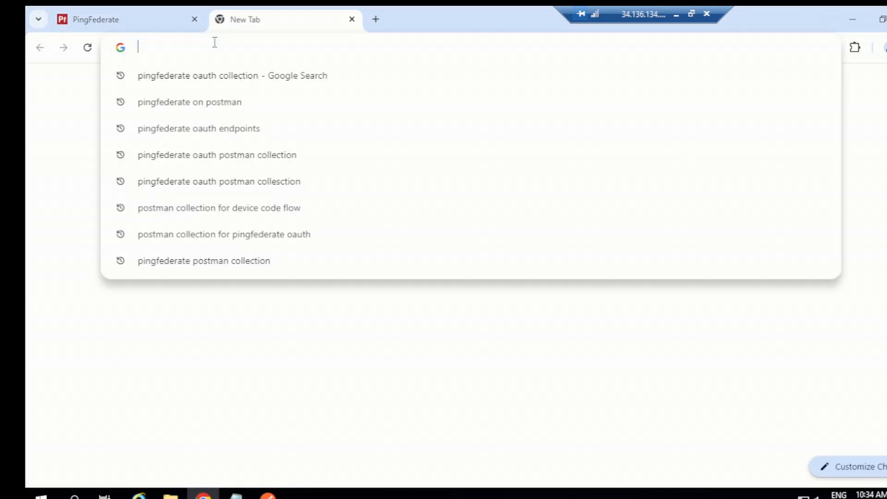
{"action": "type", "text": "jwt"}
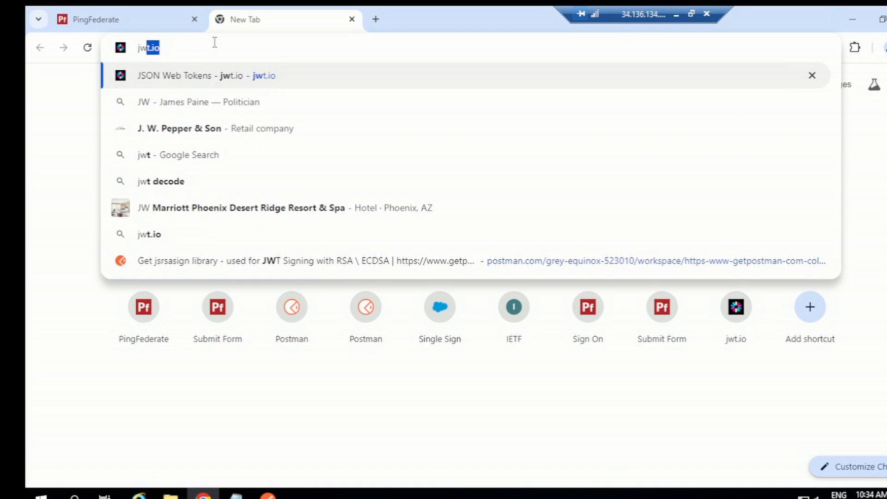
{"action": "type", "text": ".io"}
{"action": "key", "text": "Return"}
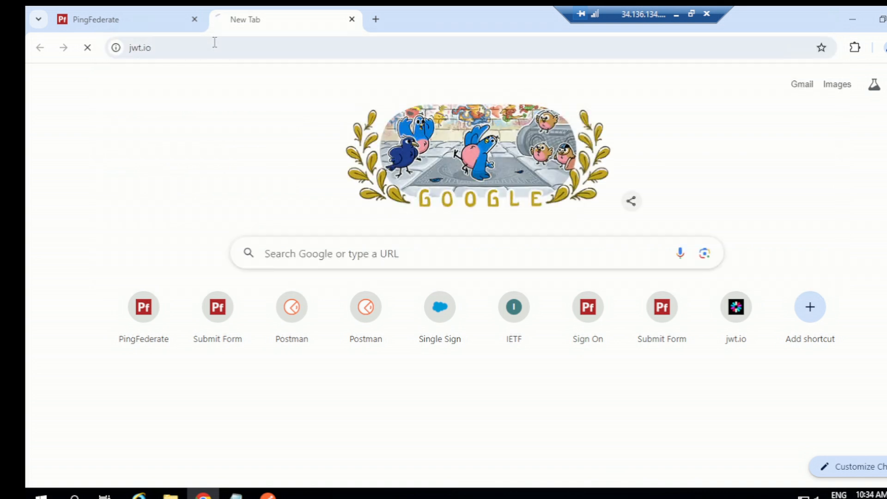
- Replace the sample token in the jwt.io debugger's Encoded field with the copied access token
{"action": "scroll", "coordinate": [259, 272], "scroll_direction": "down", "scroll_amount": 10}
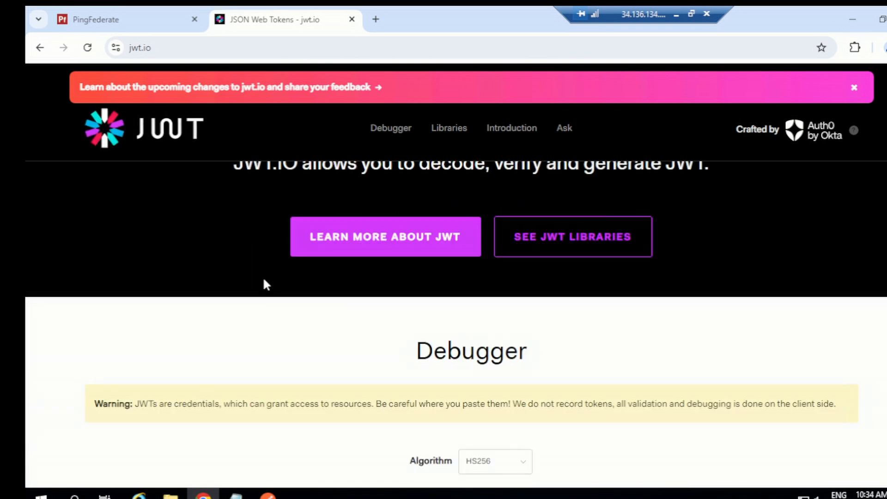
{"action": "scroll", "coordinate": [266, 300], "scroll_direction": "down", "scroll_amount": 2}
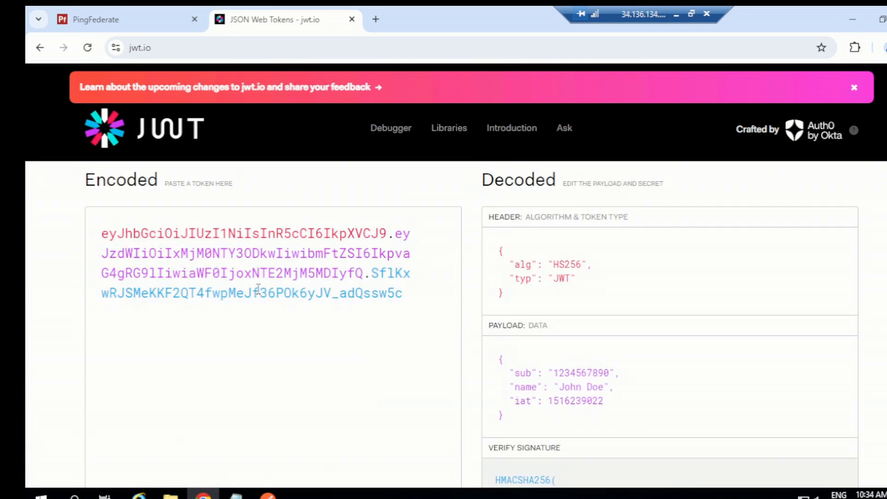
{"action": "left_click", "coordinate": [250, 271]}
{"action": "key", "text": "ctrl+a"}
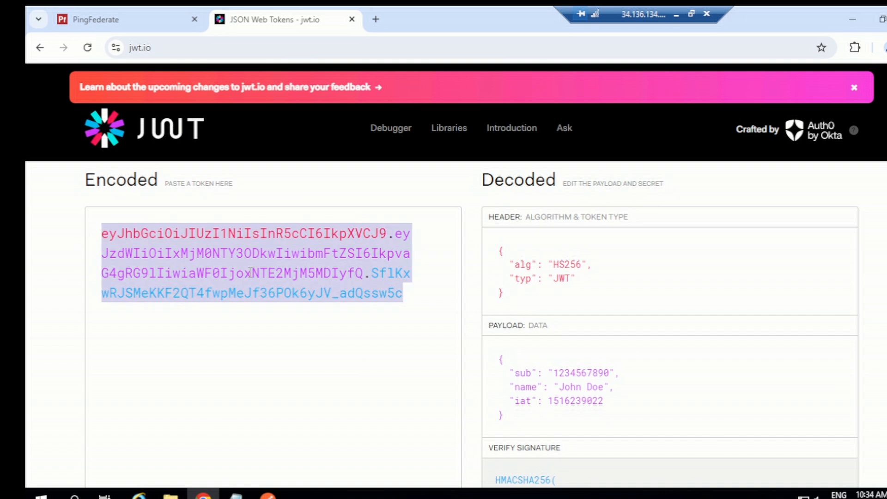
{"action": "key", "text": "ctrl+v"}
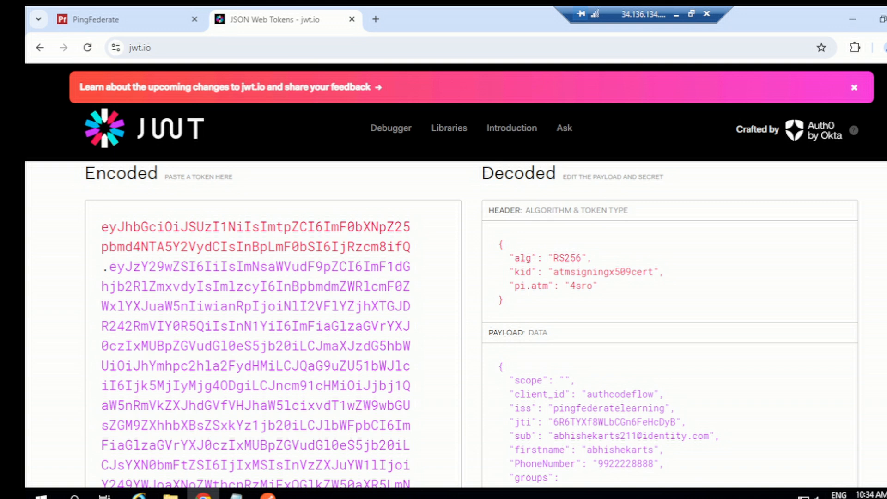
- Set the page zoom to 75% and examine the key ID in the decoded token's header
{"action": "left_click", "coordinate": [884, 48]}
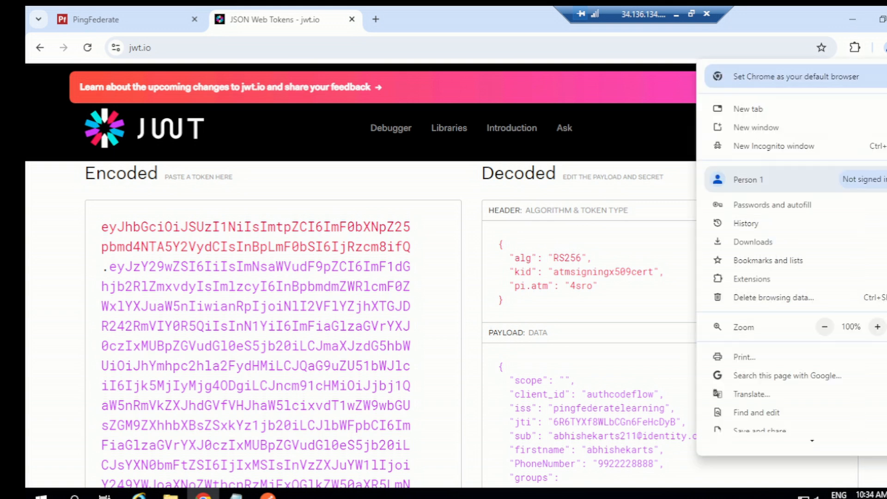
{"action": "left_click", "coordinate": [824, 327]}
{"action": "left_click", "coordinate": [824, 327]}
{"action": "left_click", "coordinate": [825, 327]}
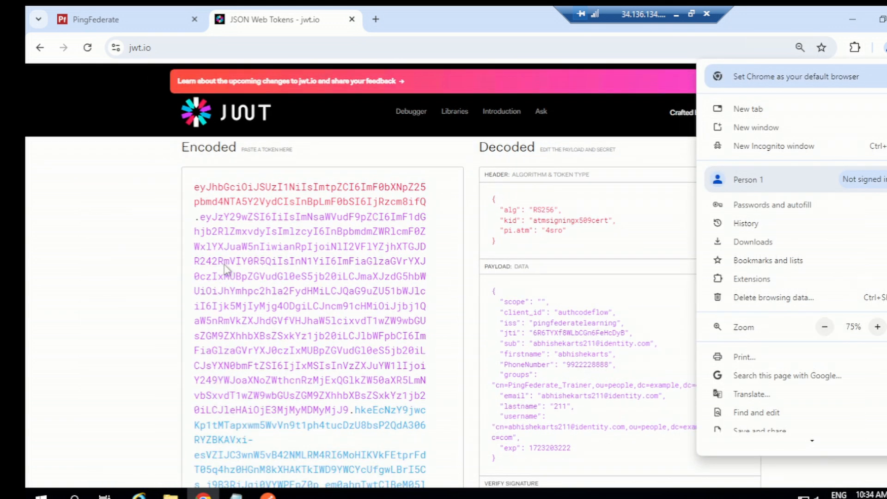
{"action": "left_click", "coordinate": [271, 276]}
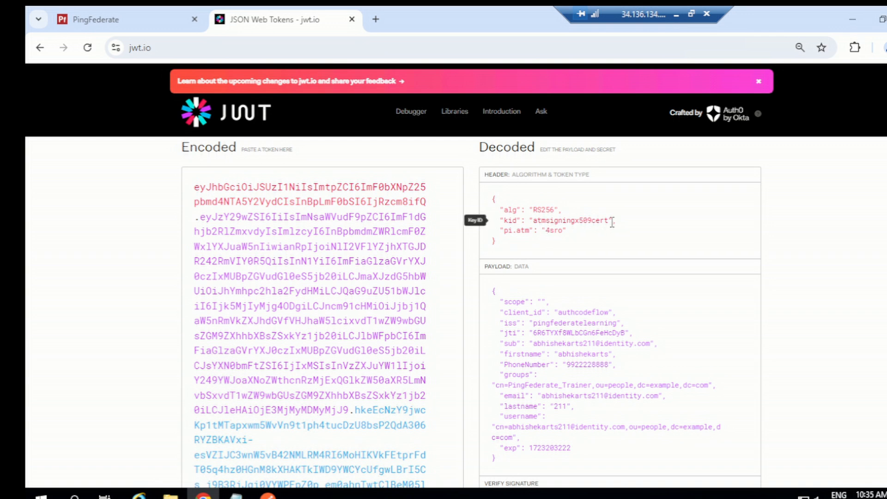
{"action": "left_click_drag", "start_coordinate": [610, 221], "coordinate": [533, 217]}
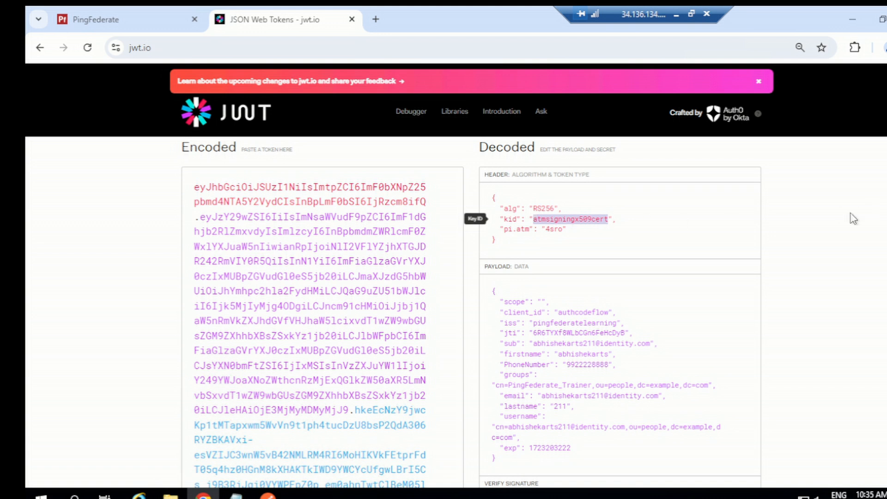
{"action": "left_click", "coordinate": [603, 233]}
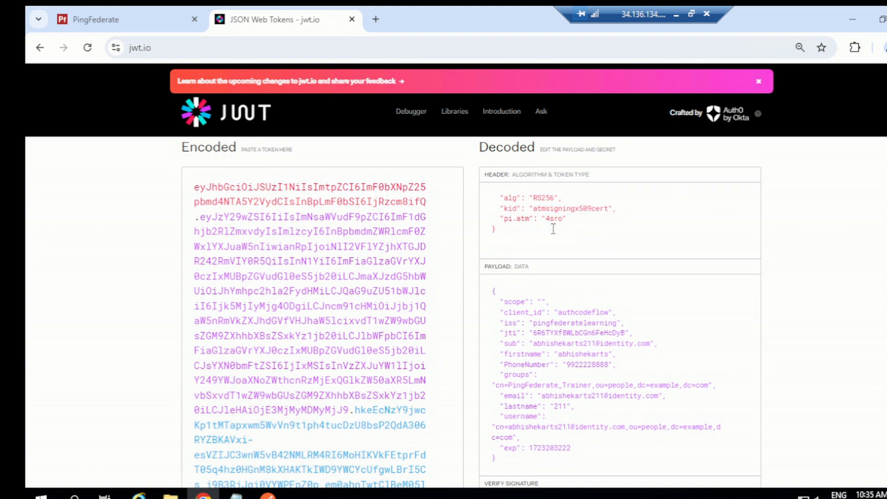
- Check the issuer claim in the decoded payload, and open the testATM access token management instance in PingFederate
{"action": "scroll", "coordinate": [525, 254], "scroll_direction": "down", "scroll_amount": 1}
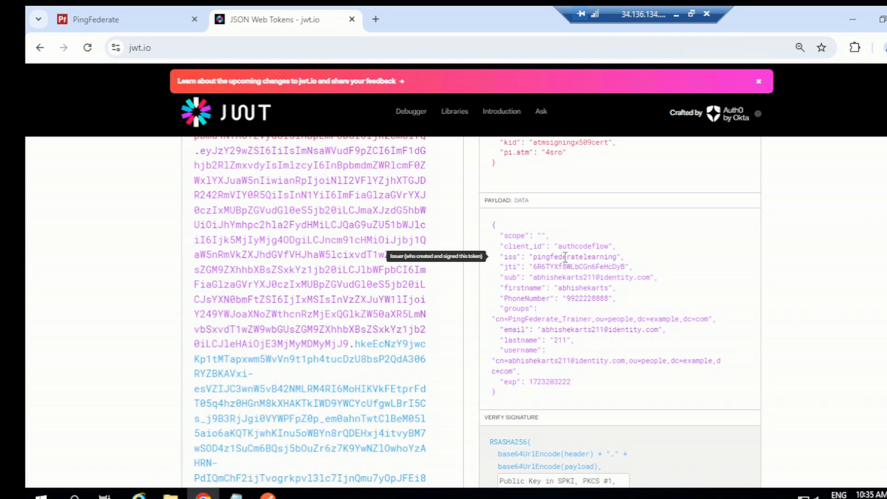
{"action": "left_click", "coordinate": [129, 21]}
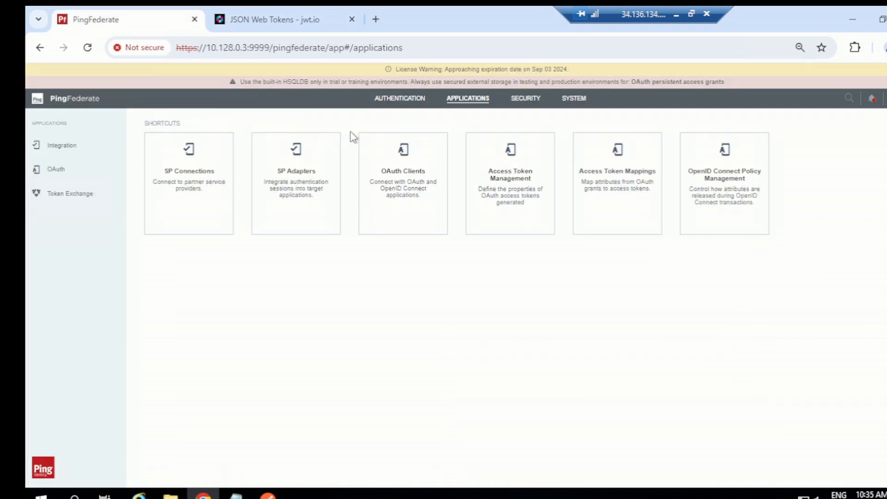
{"action": "left_click", "coordinate": [76, 173]}
{"action": "left_click", "coordinate": [84, 181]}
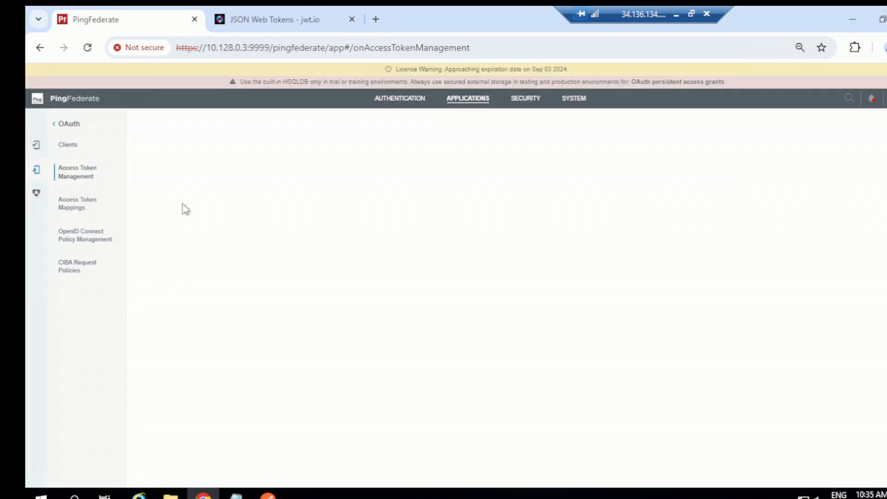
{"action": "left_click", "coordinate": [151, 189]}
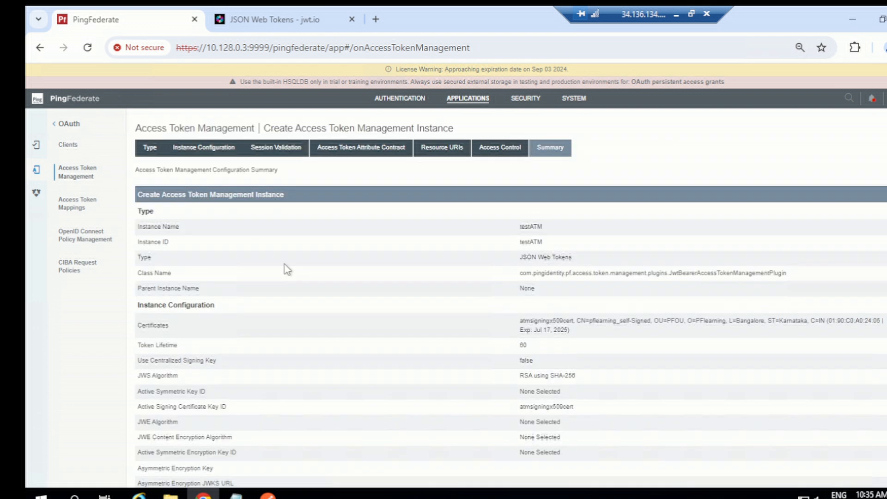
- Review the testATM summary and open its instance configuration to examine the active signing certificate key ID
{"action": "scroll", "coordinate": [286, 267], "scroll_direction": "down", "scroll_amount": 6}
{"action": "scroll", "coordinate": [206, 245], "scroll_direction": "up", "scroll_amount": 6}
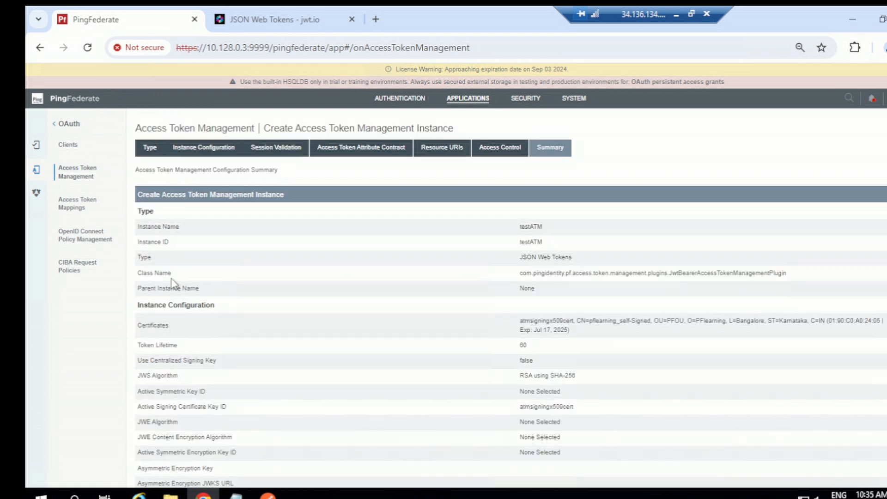
{"action": "left_click", "coordinate": [171, 308]}
{"action": "scroll", "coordinate": [281, 317], "scroll_direction": "down", "scroll_amount": 5}
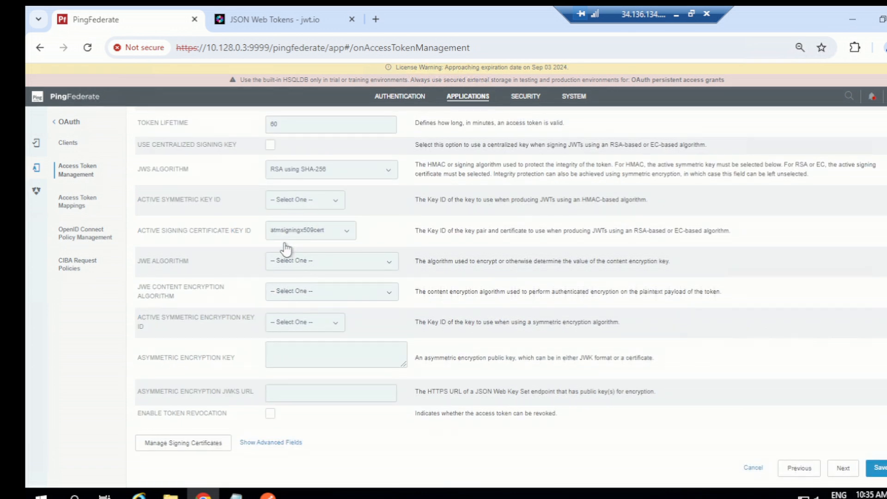
{"action": "scroll", "coordinate": [291, 252], "scroll_direction": "up", "scroll_amount": 2}
{"action": "scroll", "coordinate": [297, 323], "scroll_direction": "down", "scroll_amount": 2}
- Show the advanced fields of the testATM instance configuration and examine the Issuer Claim Value
{"action": "left_click", "coordinate": [259, 445]}
{"action": "scroll", "coordinate": [316, 356], "scroll_direction": "down", "scroll_amount": 6}
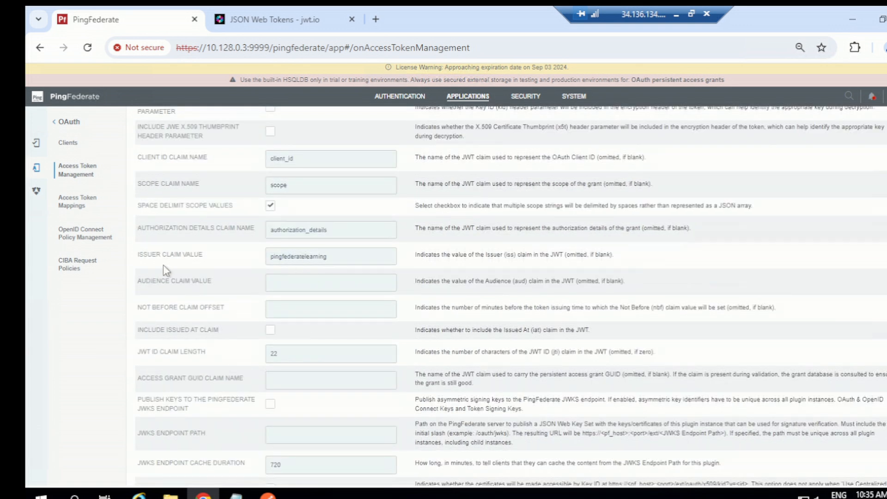
{"action": "left_click_drag", "start_coordinate": [327, 256], "coordinate": [270, 257]}
- Return to the decoded token on jwt.io and examine the subject and expiry claims in its payload
{"action": "left_click", "coordinate": [290, 12]}
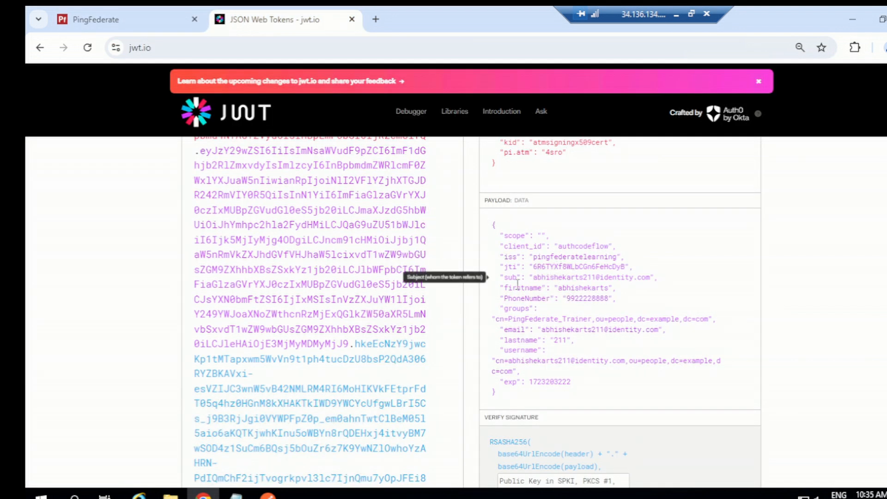
{"action": "left_click_drag", "start_coordinate": [649, 277], "coordinate": [536, 279]}
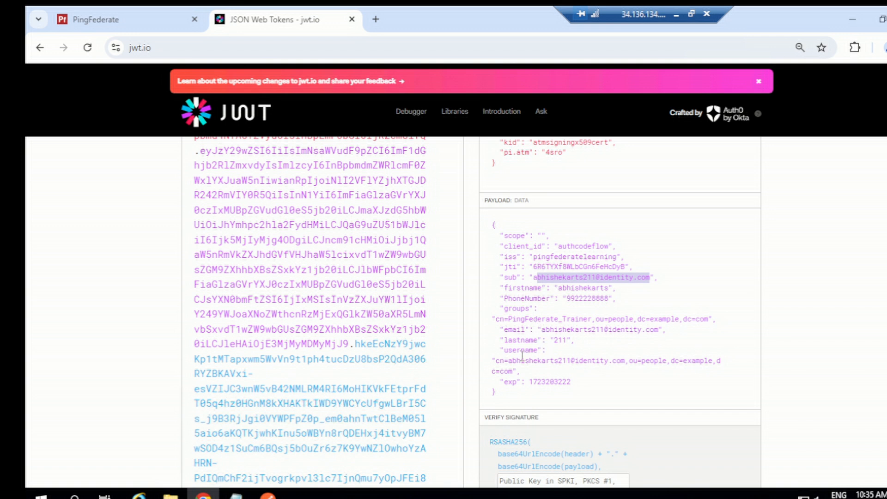
{"action": "left_click_drag", "start_coordinate": [571, 382], "coordinate": [553, 347]}
- Examine the token's signature verification section, including the public and private key fields and the signature status
{"action": "scroll", "coordinate": [558, 400], "scroll_direction": "down", "scroll_amount": 3}
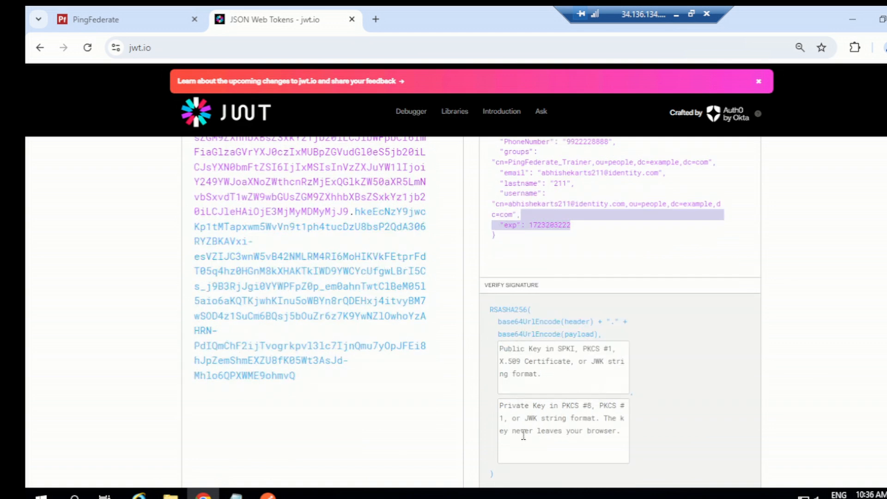
{"action": "scroll", "coordinate": [535, 333], "scroll_direction": "down", "scroll_amount": 4}
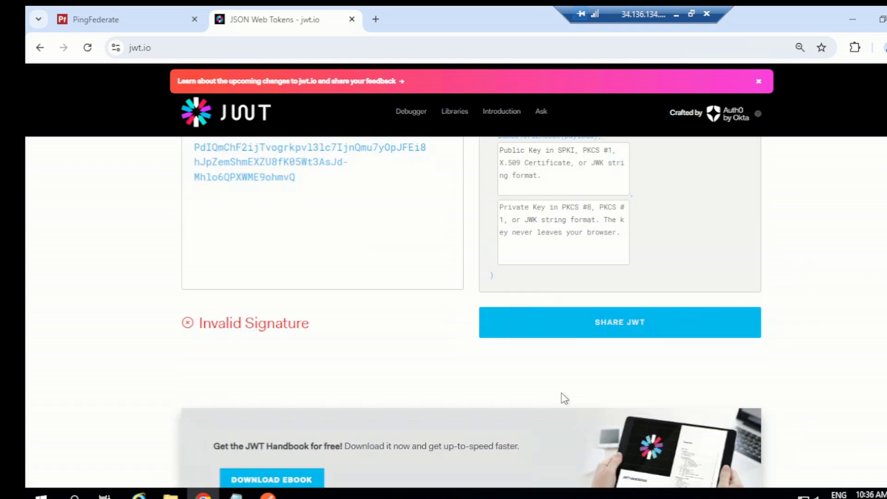
{"action": "scroll", "coordinate": [564, 398], "scroll_direction": "up", "scroll_amount": 1}
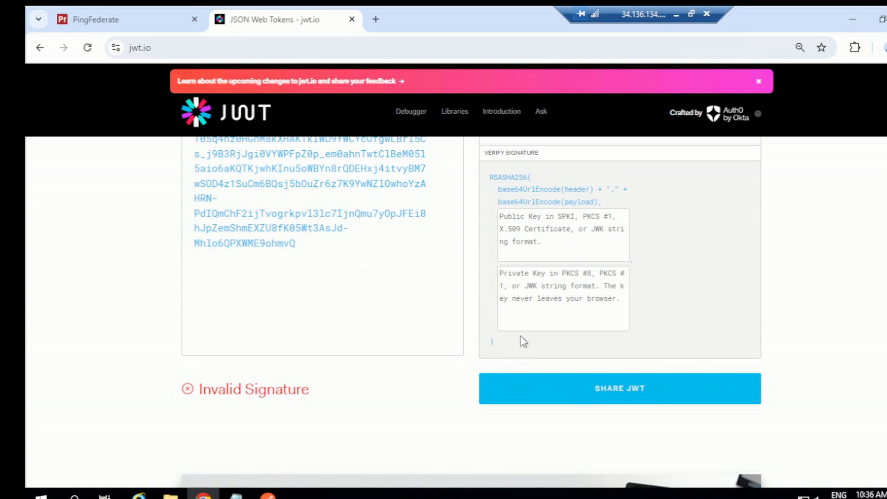
{"action": "scroll", "coordinate": [386, 379], "scroll_direction": "up", "scroll_amount": 3}
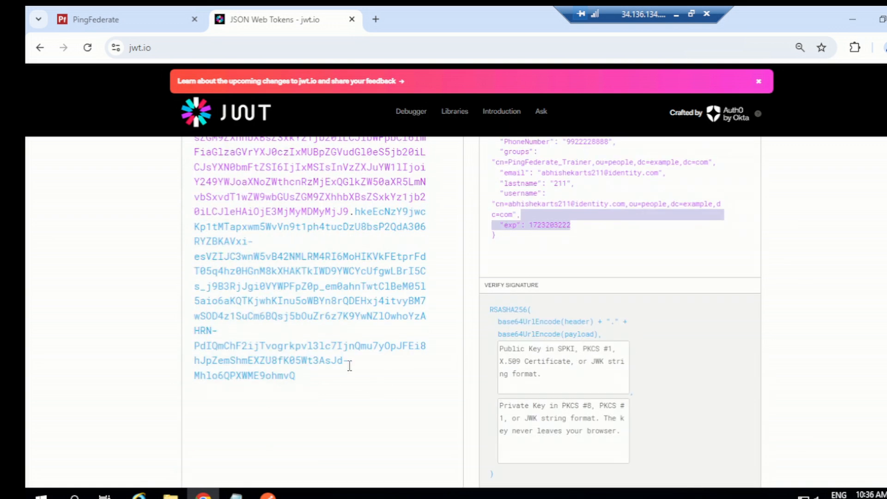
{"action": "scroll", "coordinate": [278, 418], "scroll_direction": "down", "scroll_amount": 5}
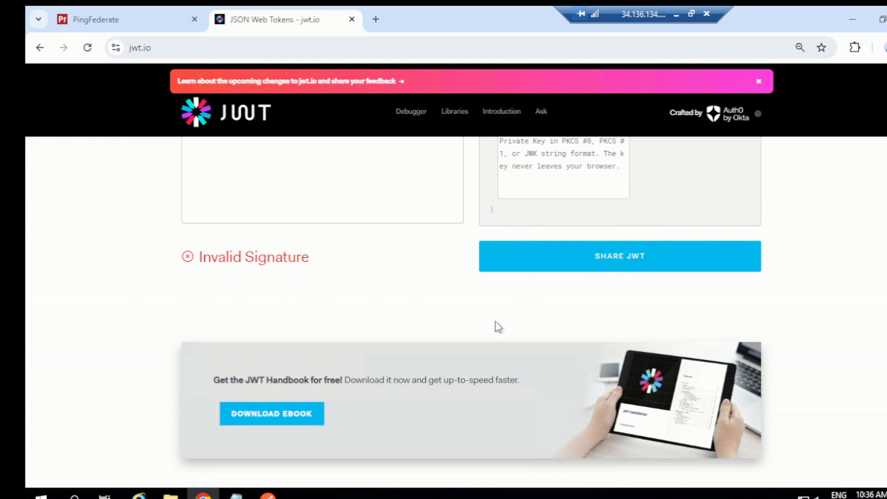
{"action": "scroll", "coordinate": [494, 323], "scroll_direction": "up", "scroll_amount": 2}
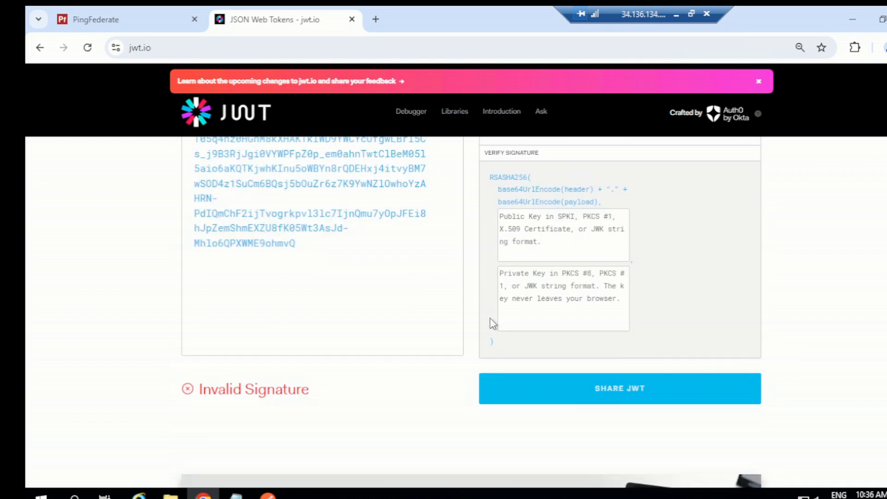
{"action": "scroll", "coordinate": [477, 293], "scroll_direction": "up", "scroll_amount": 1}
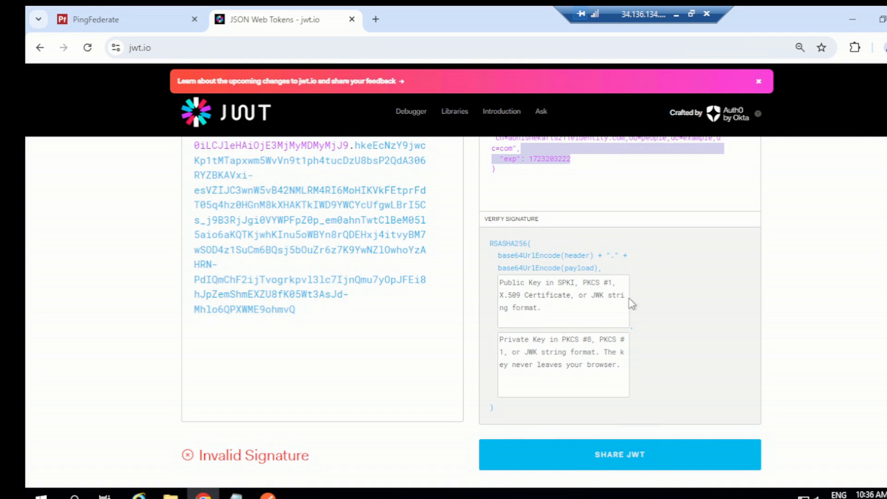
- Review the decoded token's header and payload claims once more, including the issuer and expiry time
{"action": "scroll", "coordinate": [549, 304], "scroll_direction": "up", "scroll_amount": 7}
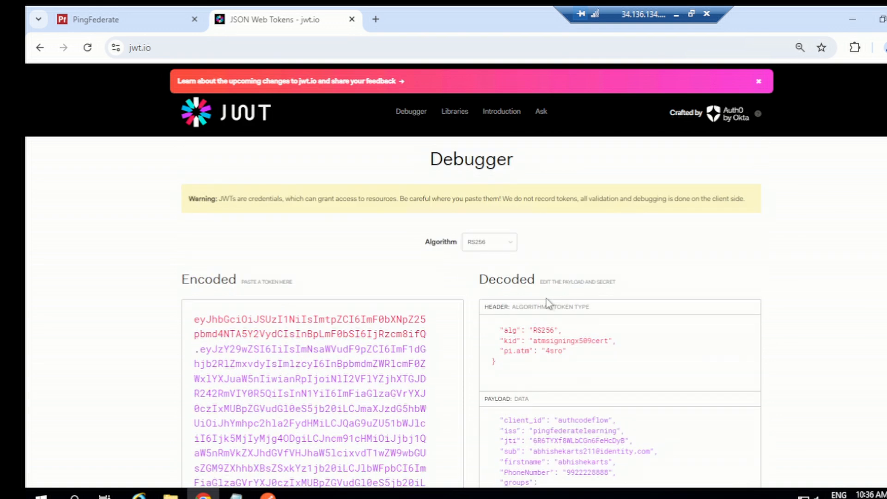
{"action": "scroll", "coordinate": [547, 300], "scroll_direction": "up", "scroll_amount": 3}
{"action": "scroll", "coordinate": [547, 300], "scroll_direction": "down", "scroll_amount": 3}
{"action": "scroll", "coordinate": [540, 246], "scroll_direction": "down", "scroll_amount": 2}
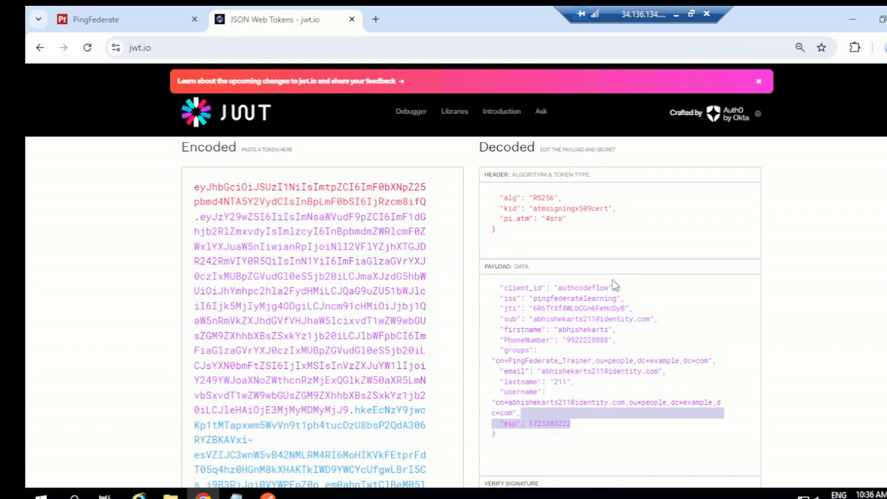
{"action": "scroll", "coordinate": [609, 291], "scroll_direction": "down", "scroll_amount": 4}
{"action": "scroll", "coordinate": [606, 301], "scroll_direction": "up", "scroll_amount": 4}
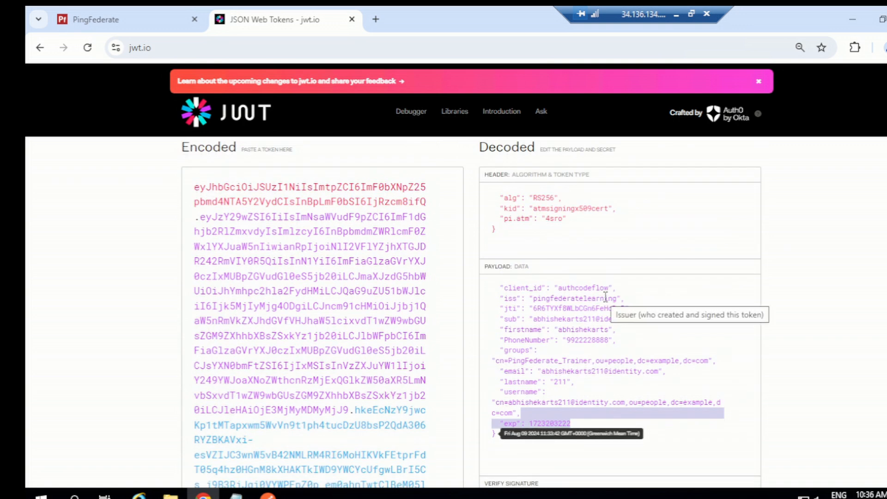